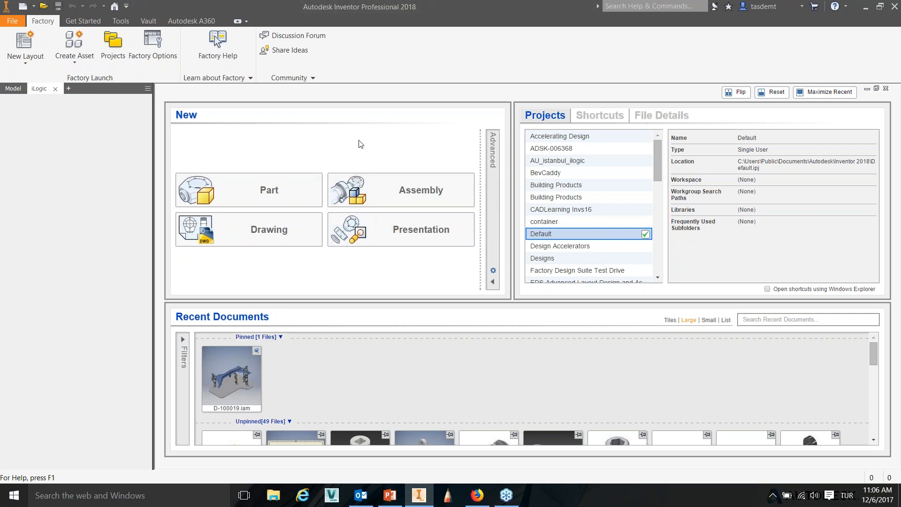
# Create a new part file from the metric Standard (mm).ipt template.
pyautogui.click(23, 7)
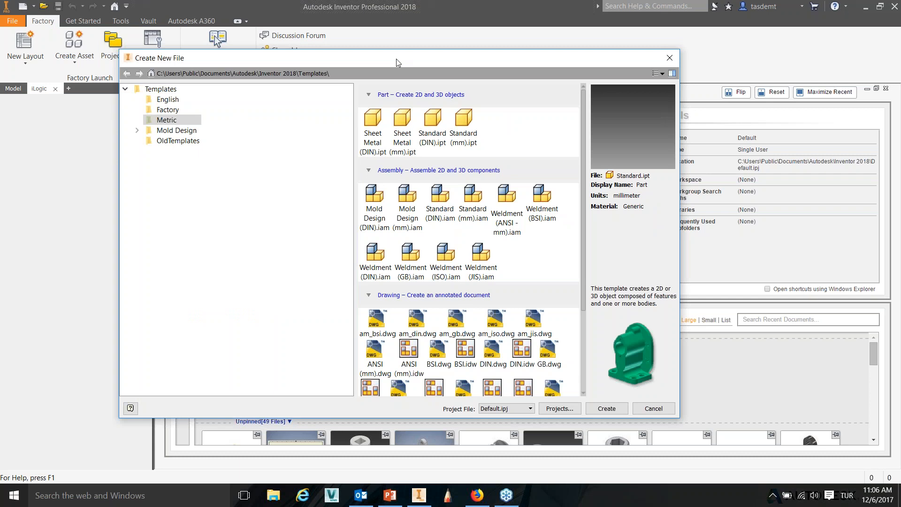
pyautogui.moveTo(396, 58); pyautogui.dragTo(410, 57)
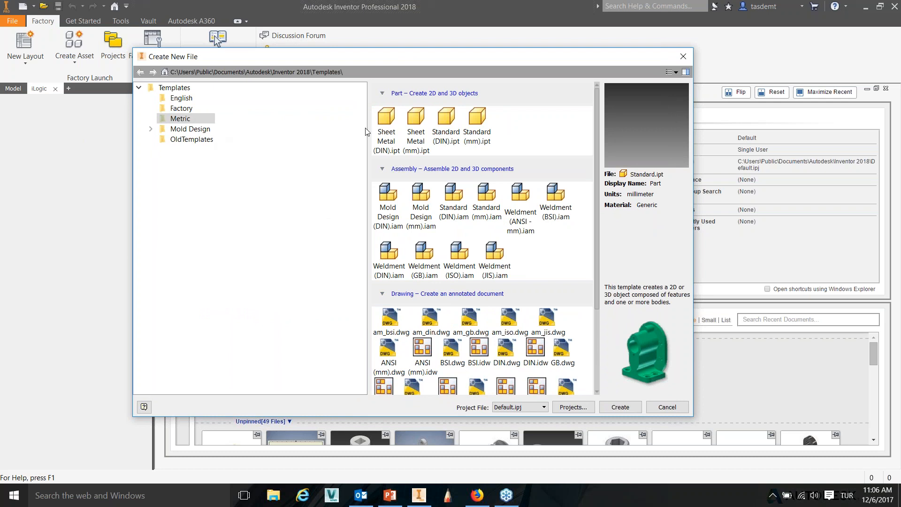
pyautogui.click(486, 123)
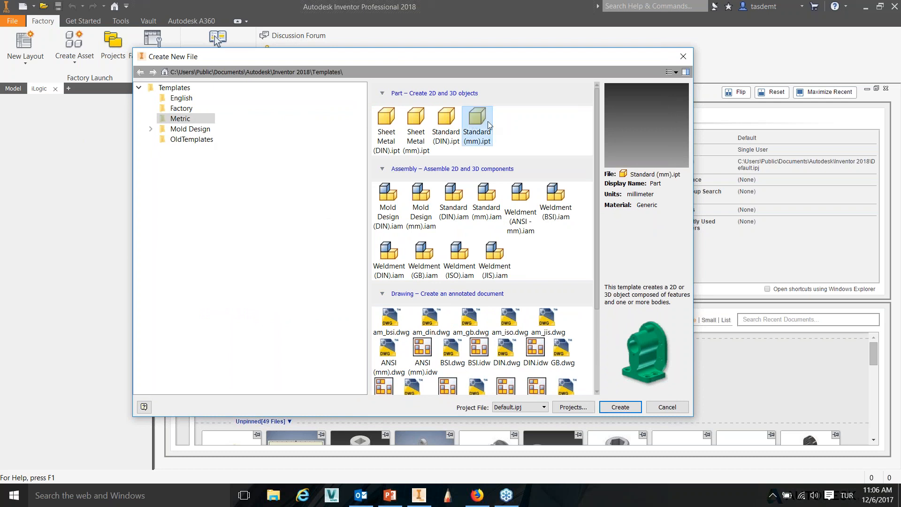
pyautogui.click(624, 407)
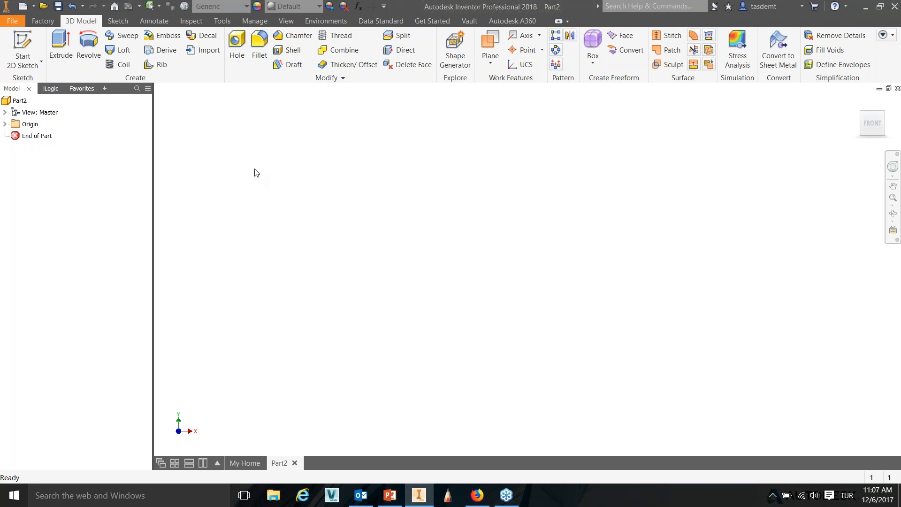
# Start a 2D sketch on the part's XY origin plane.
pyautogui.click(22, 49)
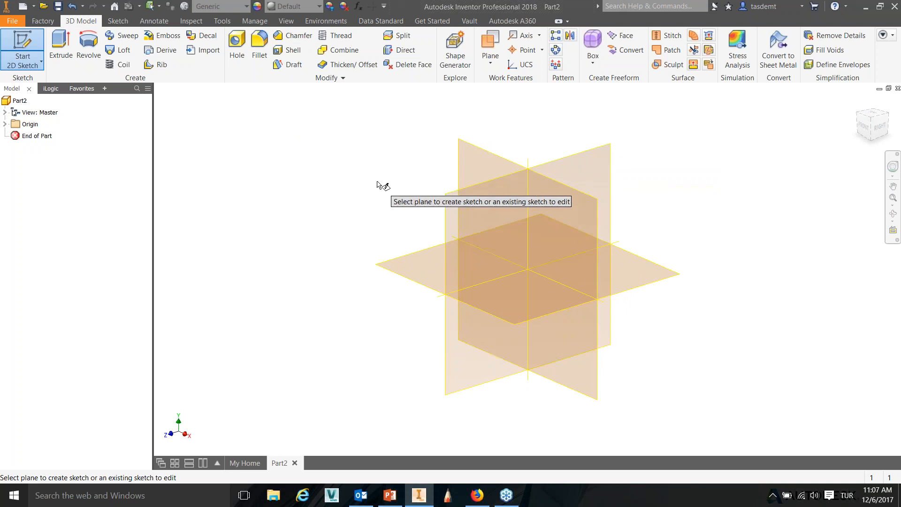
pyautogui.click(5, 124)
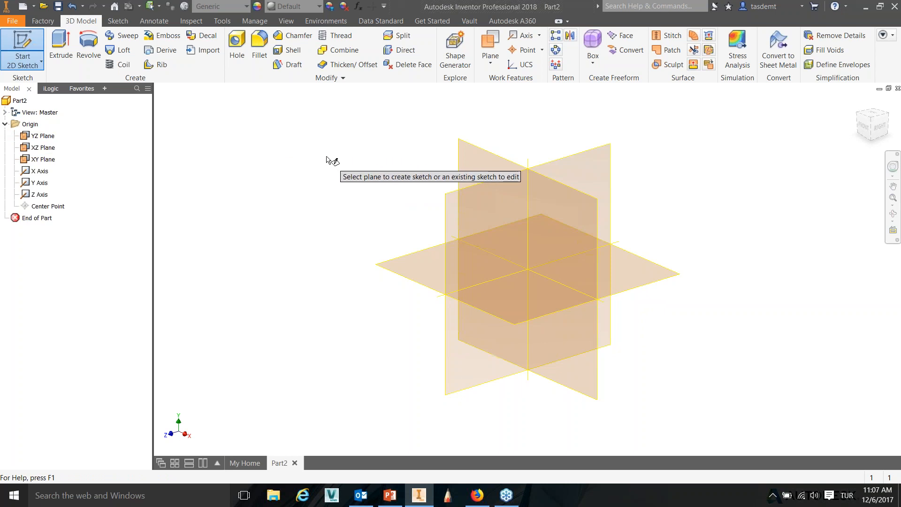
pyautogui.click(42, 159)
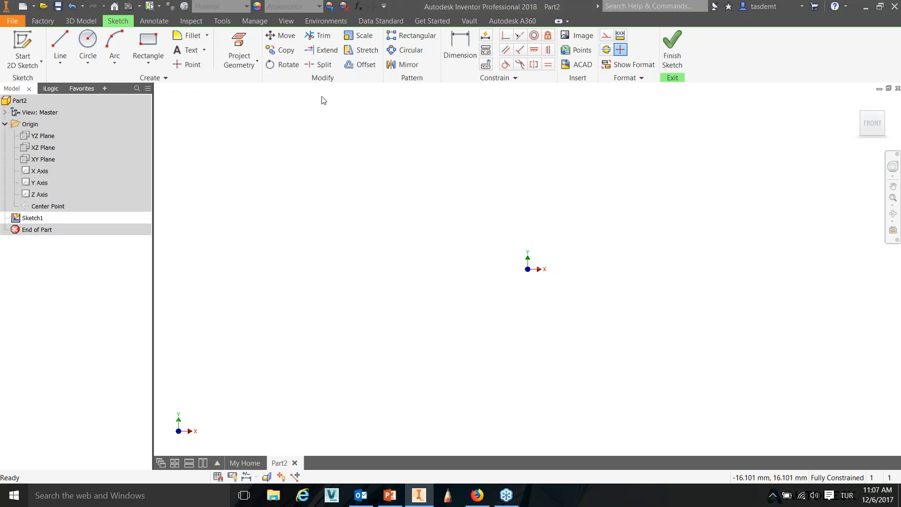
# Draw an open zigzag of three connected line segments passing above the sketch origin.
pyautogui.click(63, 47)
pyautogui.click(342, 243)
pyautogui.click(482, 160)
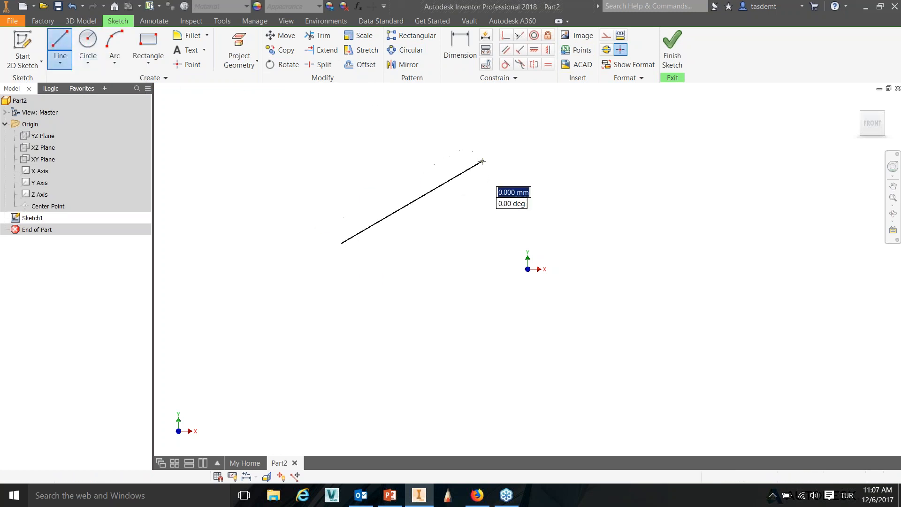
pyautogui.click(594, 242)
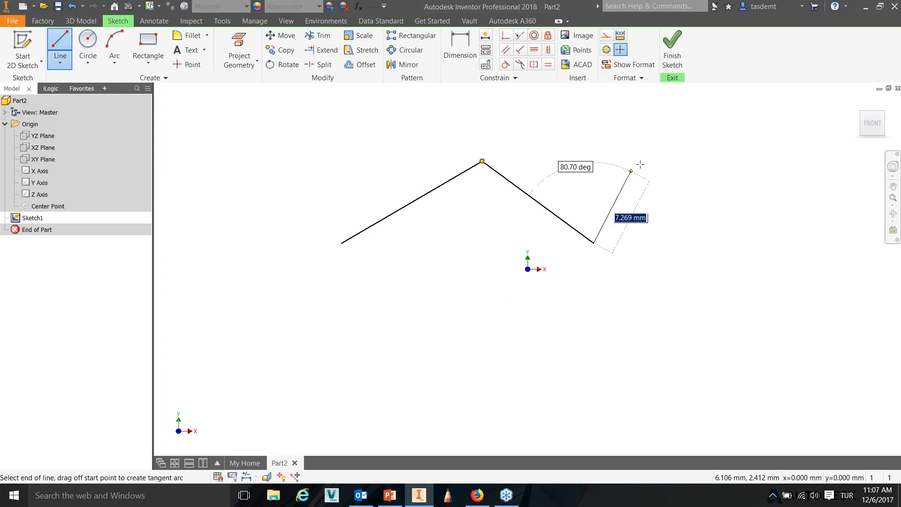
pyautogui.click(668, 143)
pyautogui.rightClick(704, 144)
pyautogui.click(735, 146)
# Draw a second open chain of two connected lines forming a V around the lower side of the origin.
pyautogui.rightClick(695, 203)
pyautogui.click(697, 171)
pyautogui.rightClick(705, 216)
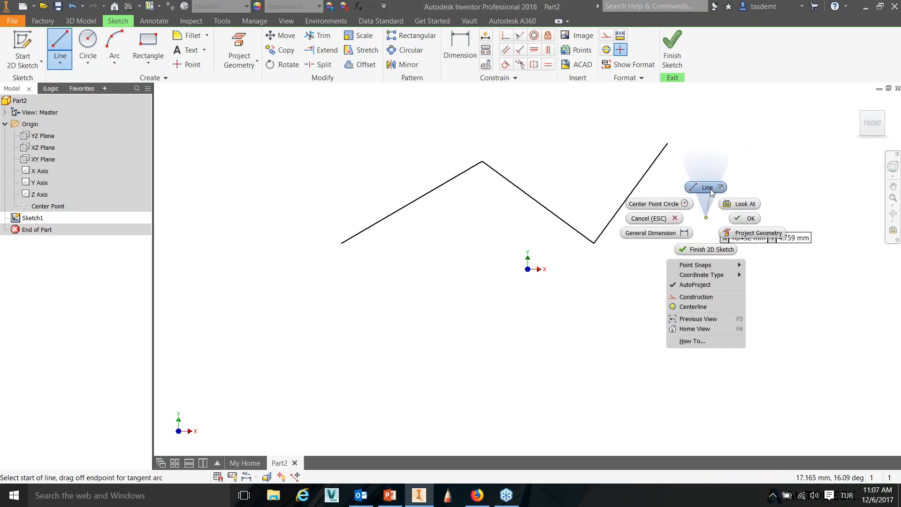
pyautogui.click(707, 187)
pyautogui.click(466, 239)
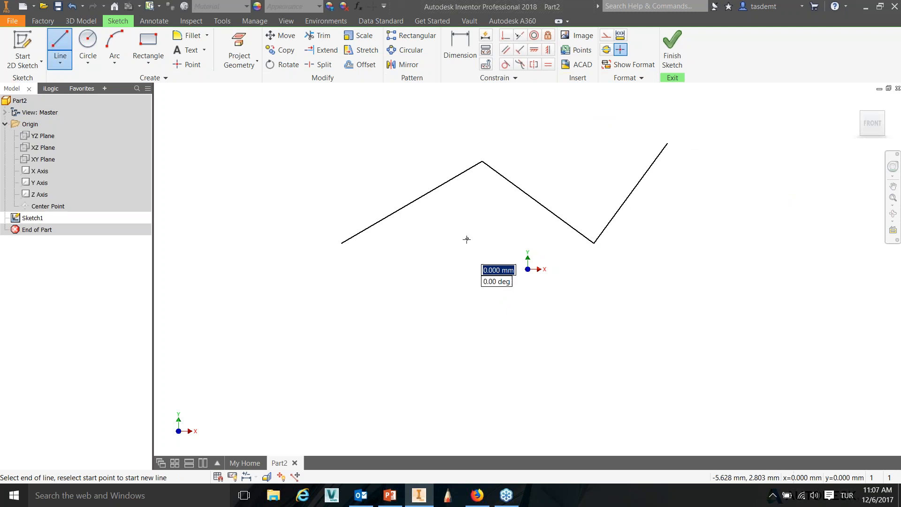
pyautogui.click(531, 354)
pyautogui.rightClick(709, 278)
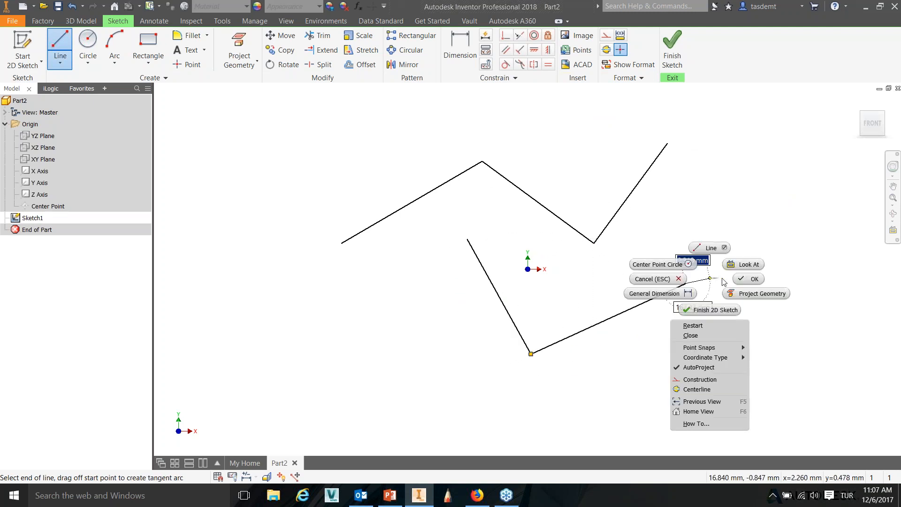
pyautogui.click(748, 278)
# Draw a center point circle centered on the sketch origin, reaching close to the zigzag line.
pyautogui.click(87, 62)
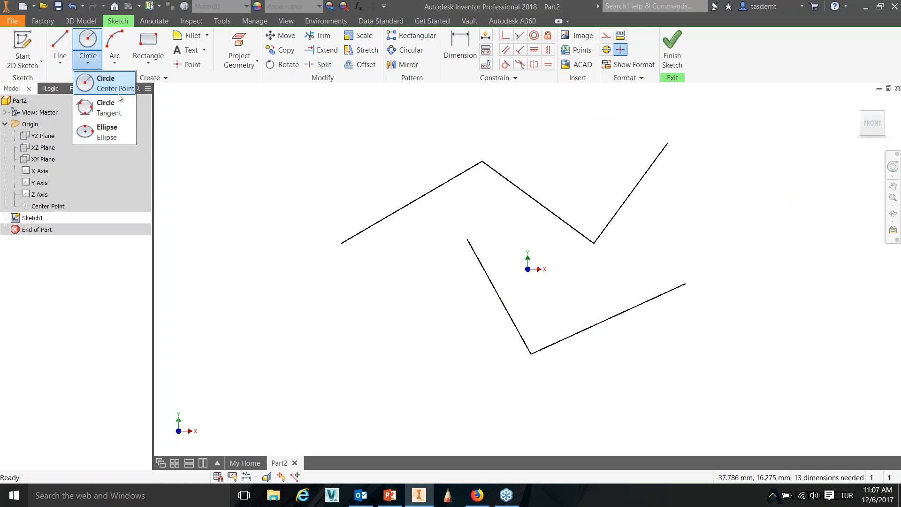
pyautogui.click(132, 93)
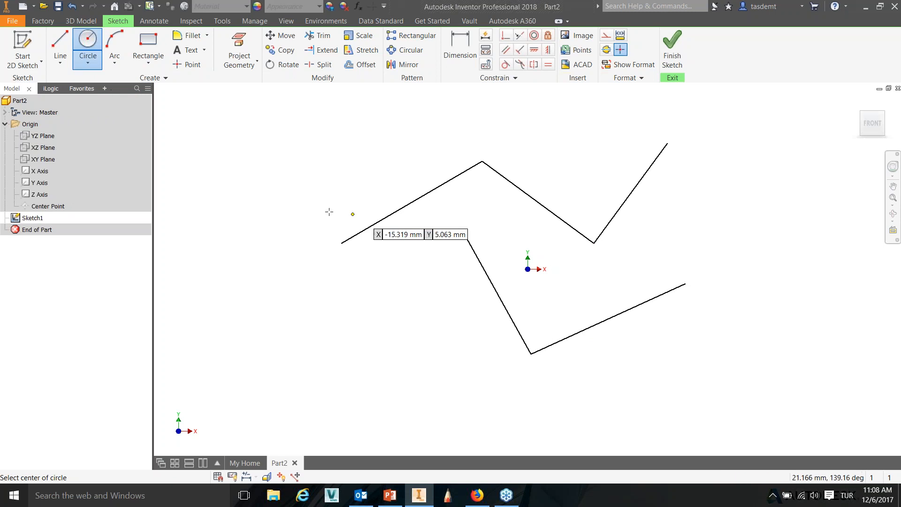
pyautogui.click(527, 268)
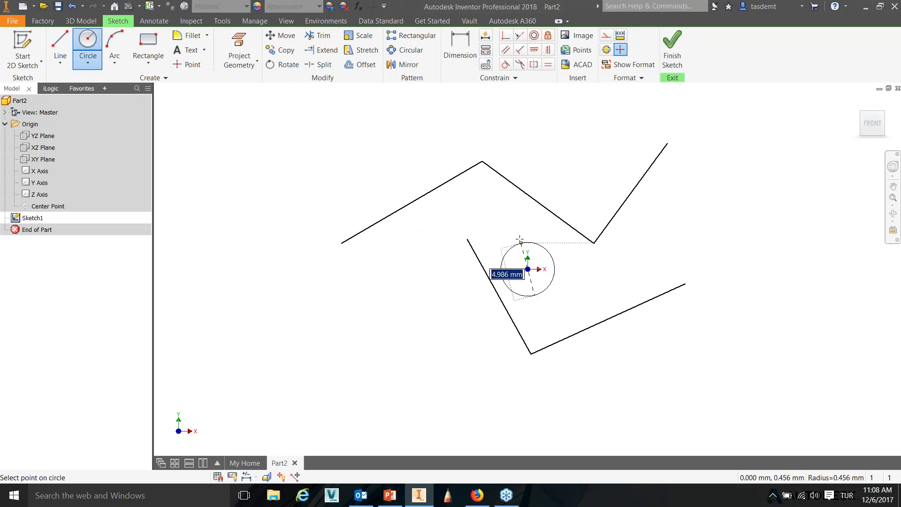
pyautogui.click(491, 225)
pyautogui.rightClick(476, 196)
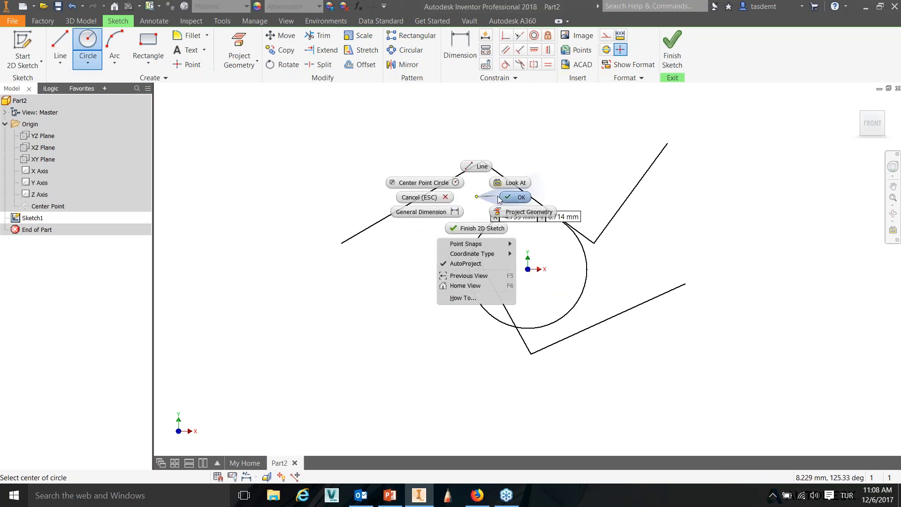
pyautogui.click(499, 198)
# Draw another center point circle in the free area up and to the left of the zigzag line.
pyautogui.rightClick(320, 169)
pyautogui.click(311, 208)
pyautogui.click(276, 145)
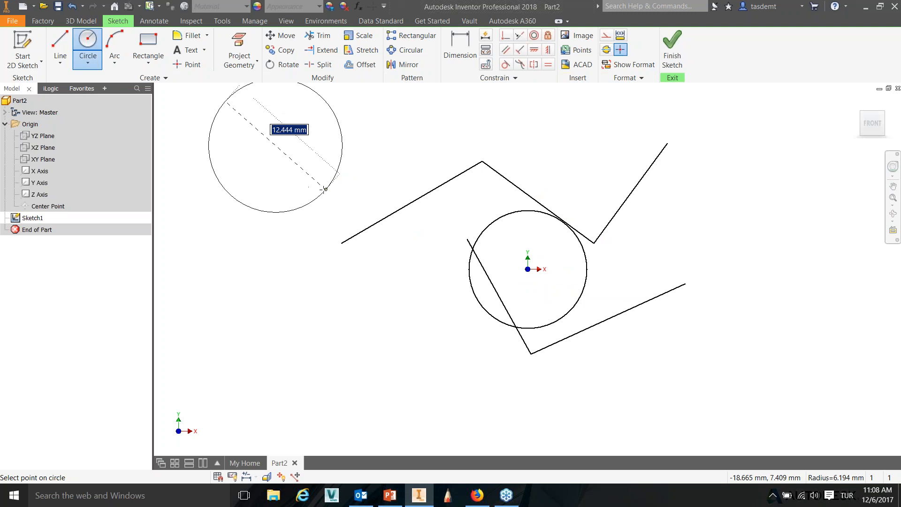
pyautogui.click(309, 180)
pyautogui.rightClick(309, 179)
pyautogui.click(357, 181)
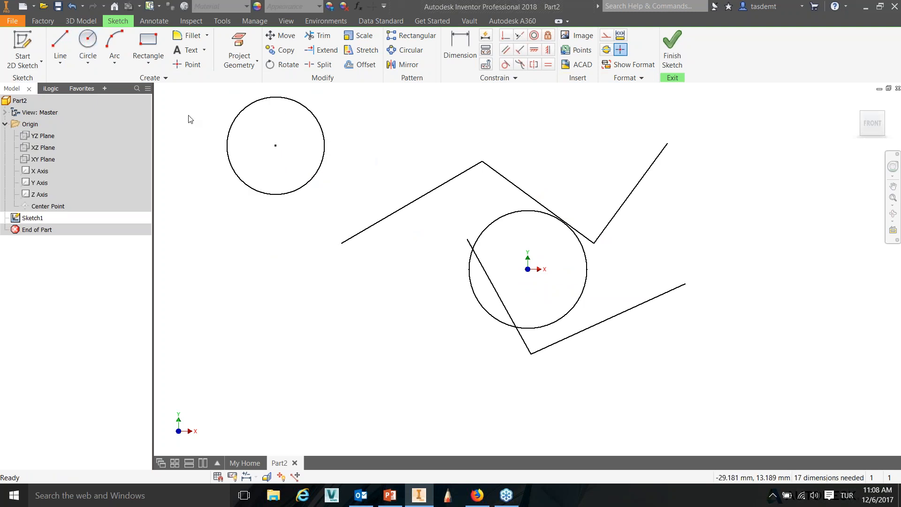
# Draw a smaller center point circle between the upper-left circle and the zigzag's peak.
pyautogui.click(88, 44)
pyautogui.click(394, 153)
pyautogui.click(419, 130)
pyautogui.rightClick(469, 145)
pyautogui.click(476, 113)
# Connect the upper sides of the two upper-left circles with a three-point arc that dips between them.
pyautogui.click(114, 44)
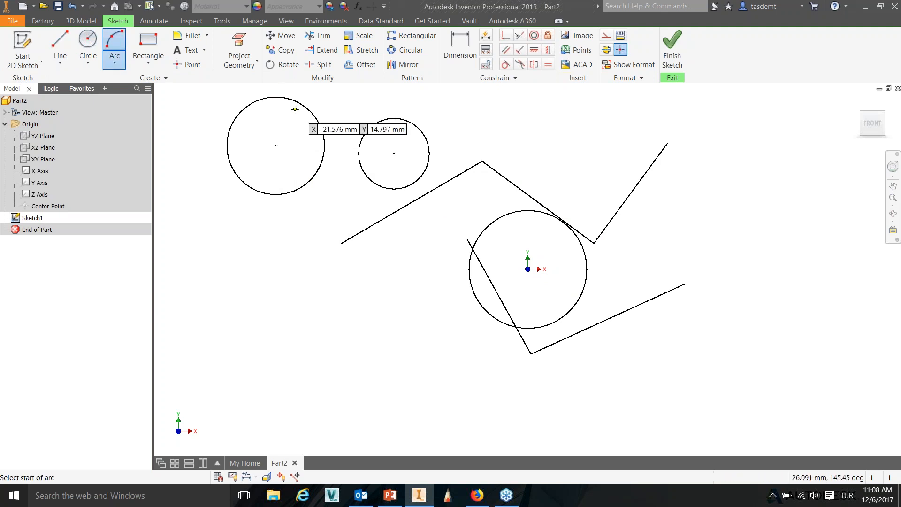
pyautogui.click(306, 109)
pyautogui.click(377, 122)
pyautogui.click(352, 127)
pyautogui.rightClick(375, 118)
pyautogui.click(381, 90)
pyautogui.scroll(2, 310, 116)
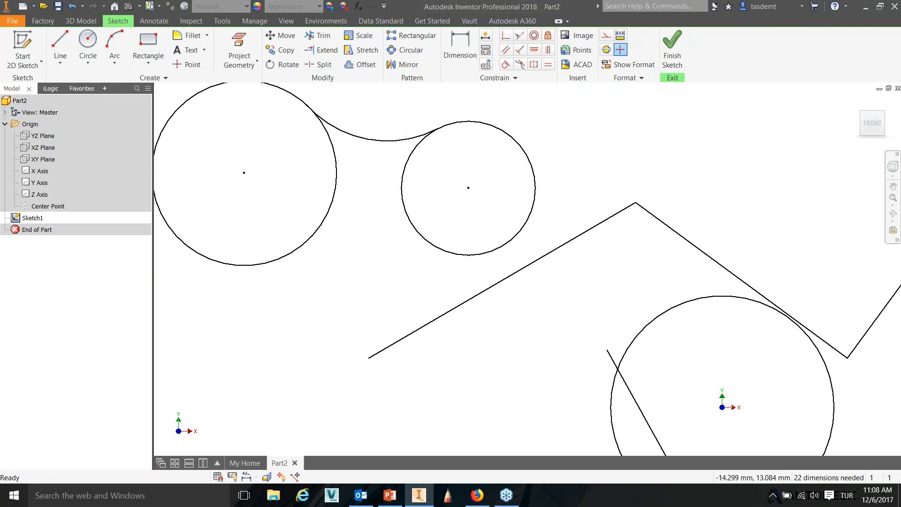
pyautogui.scroll(-2, 394, 139)
pyautogui.moveTo(490, 173)
pyautogui.mouseDown(button='middle')
pyautogui.moveTo(398, 175)
pyautogui.moveTo(412, 170)
pyautogui.mouseUp(button='middle')
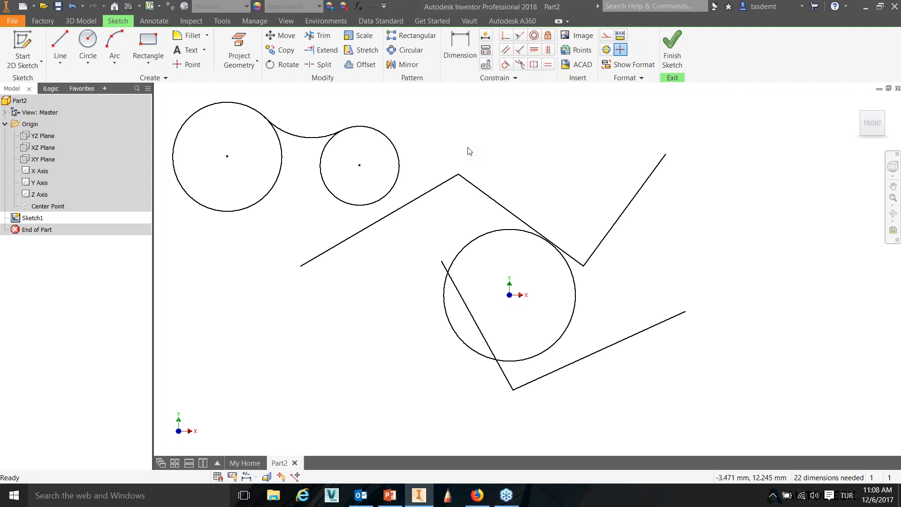
# Switch to the PowerPoint slide show, view the next "Design as a workflow" slide, and return to the Inventor sketch.
pyautogui.click(391, 495)
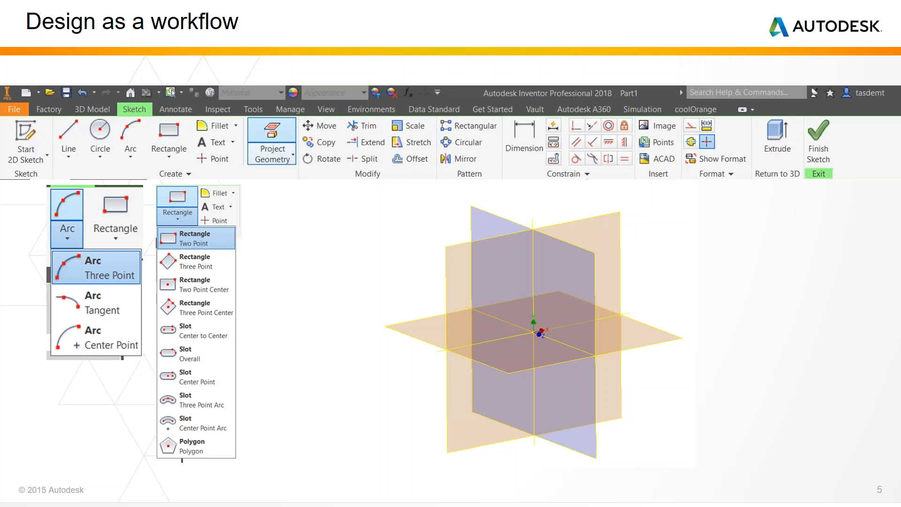
pyautogui.press('Right')
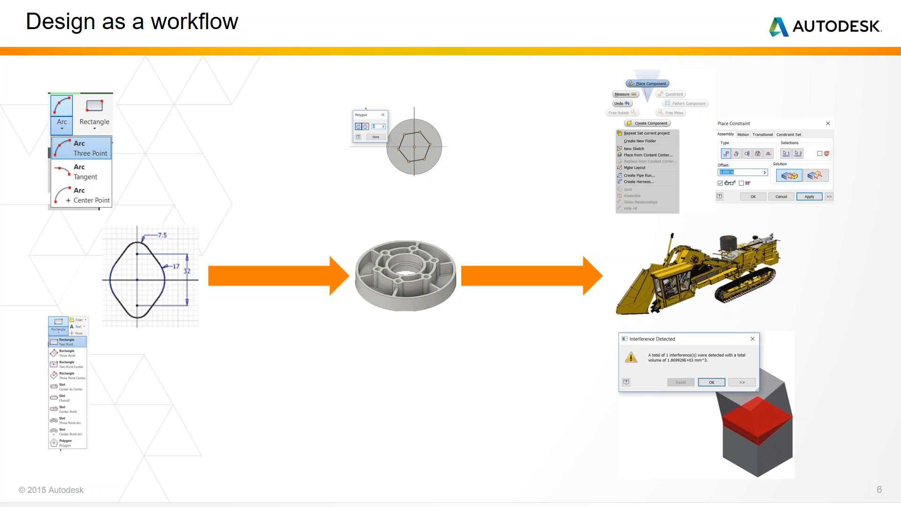
pyautogui.press('Escape')
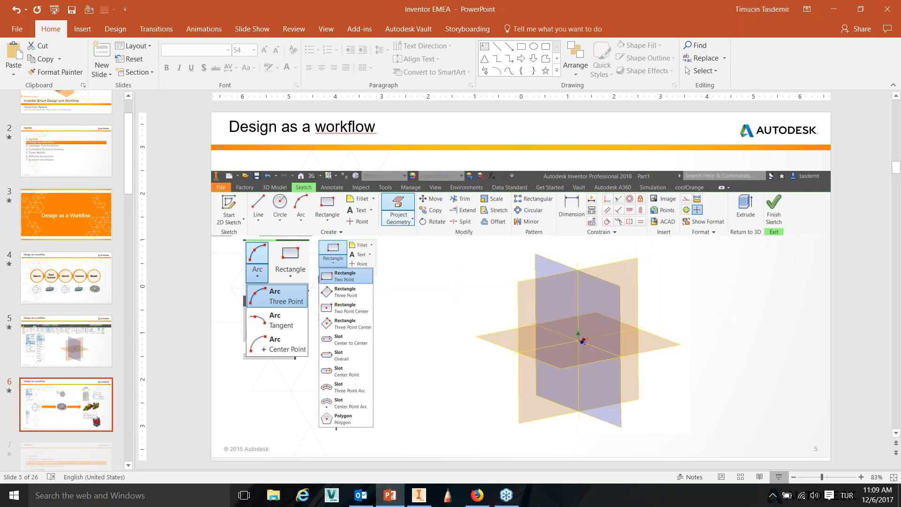
pyautogui.click(419, 495)
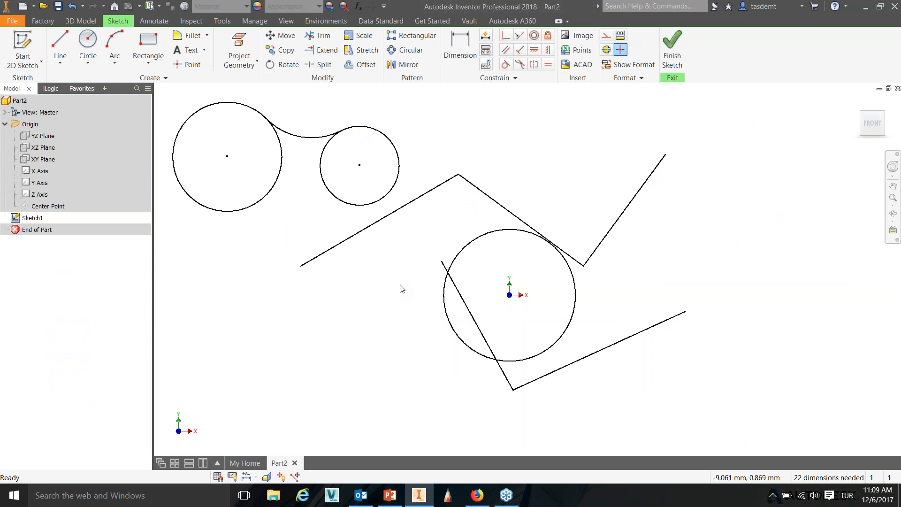
# Delete all the practice lines, circles and the arc from the sketch.
pyautogui.scroll(-2, 401, 288)
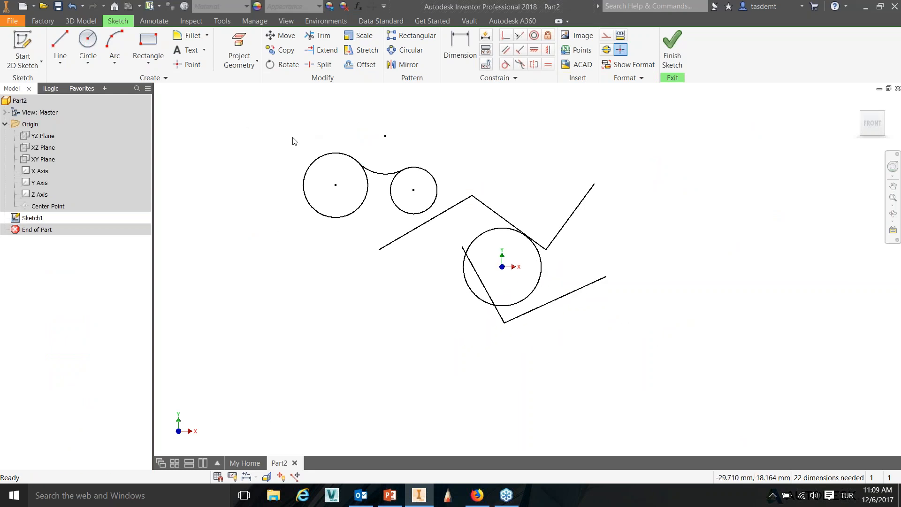
pyautogui.moveTo(286, 122); pyautogui.dragTo(654, 371)
pyautogui.press('Delete')
# Draw a single center point circle centered on the origin of the emptied sketch.
pyautogui.scroll(3, 513, 264)
pyautogui.moveTo(530, 293); pyautogui.dragTo(514, 275, button='middle')
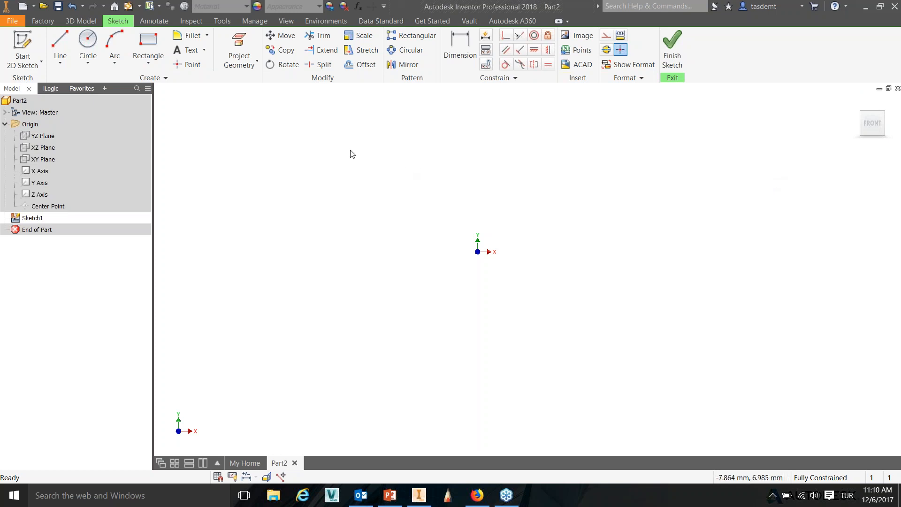
pyautogui.rightClick(354, 175)
pyautogui.click(302, 157)
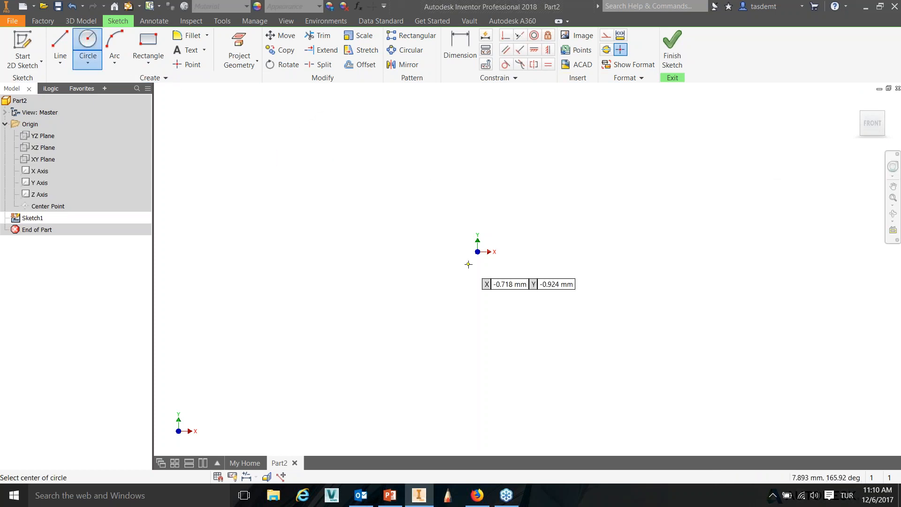
pyautogui.click(478, 252)
pyautogui.click(549, 316)
pyautogui.rightClick(543, 236)
pyautogui.click(588, 247)
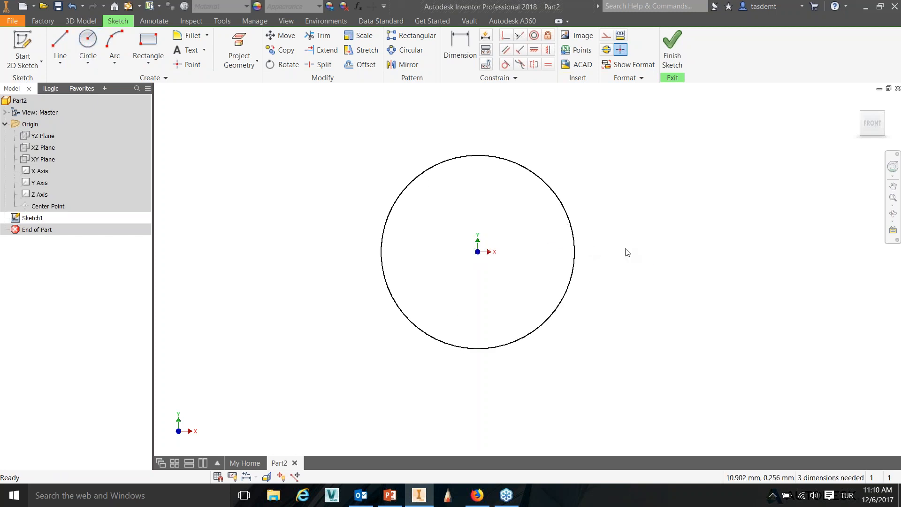
# Dimension the circle's diameter at 200 mm and finish the sketch.
pyautogui.press('d')
pyautogui.click(561, 206)
pyautogui.click(594, 150)
pyautogui.write('200')
pyautogui.press('Return')
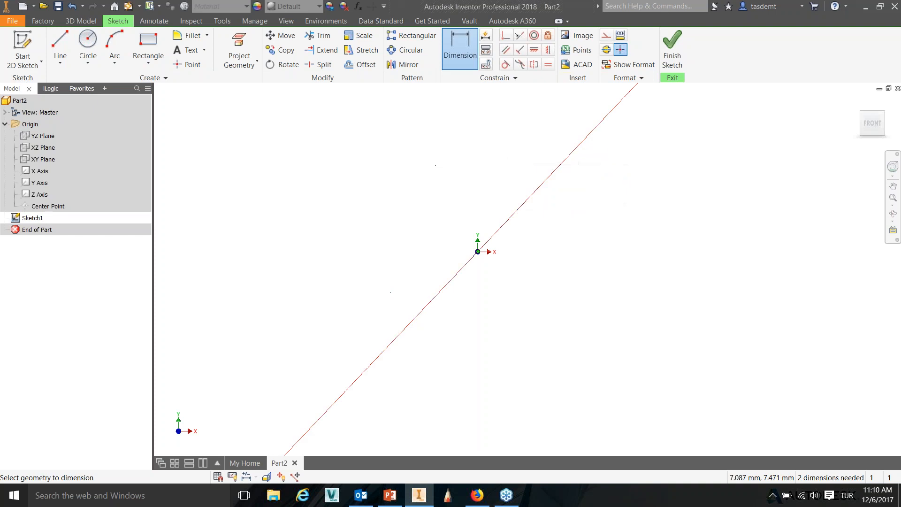
pyautogui.scroll(5, 584, 222)
pyautogui.scroll(4, 584, 225)
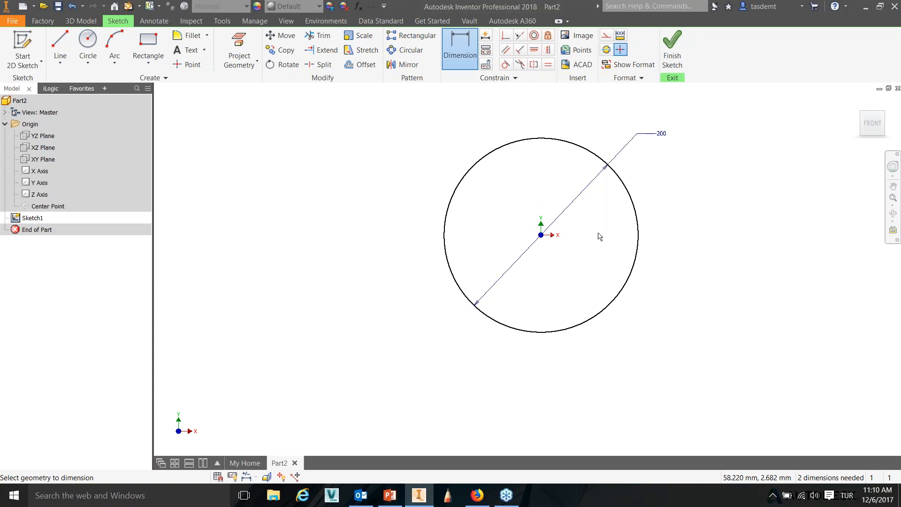
pyautogui.rightClick(362, 222)
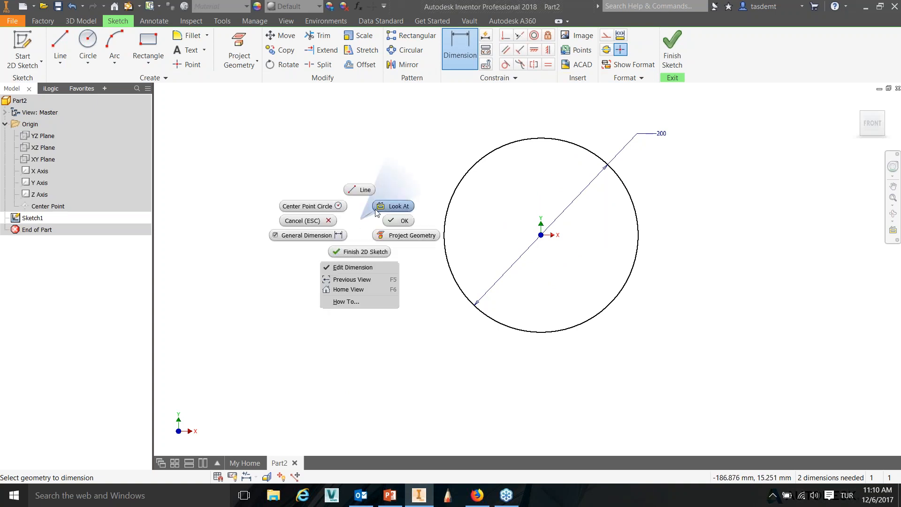
pyautogui.click(366, 252)
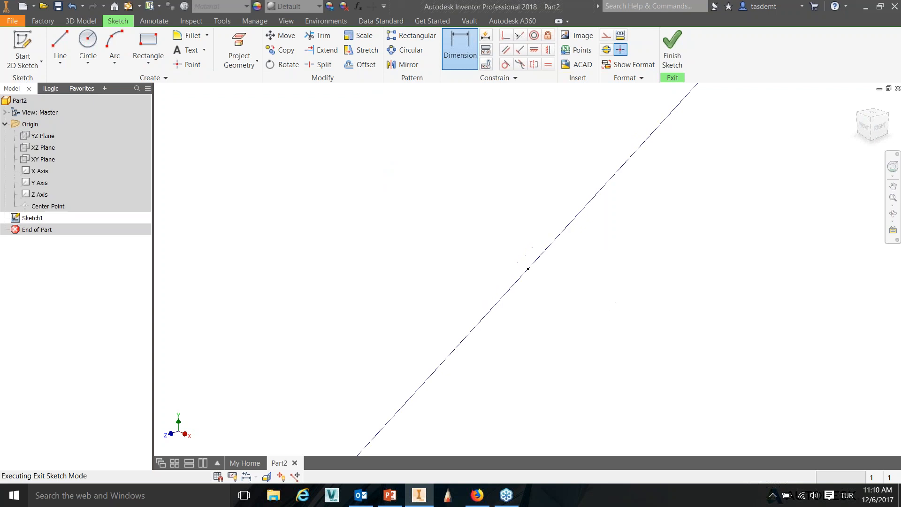
# Set up a solid extrusion of the 200 mm circle with a distance of 25 mm.
pyautogui.scroll(4, 514, 250)
pyautogui.scroll(2, 515, 253)
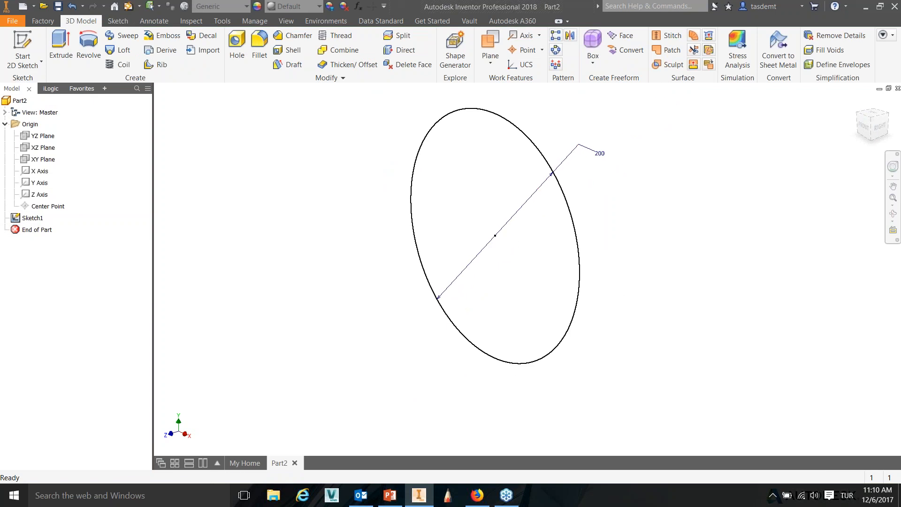
pyautogui.click(63, 53)
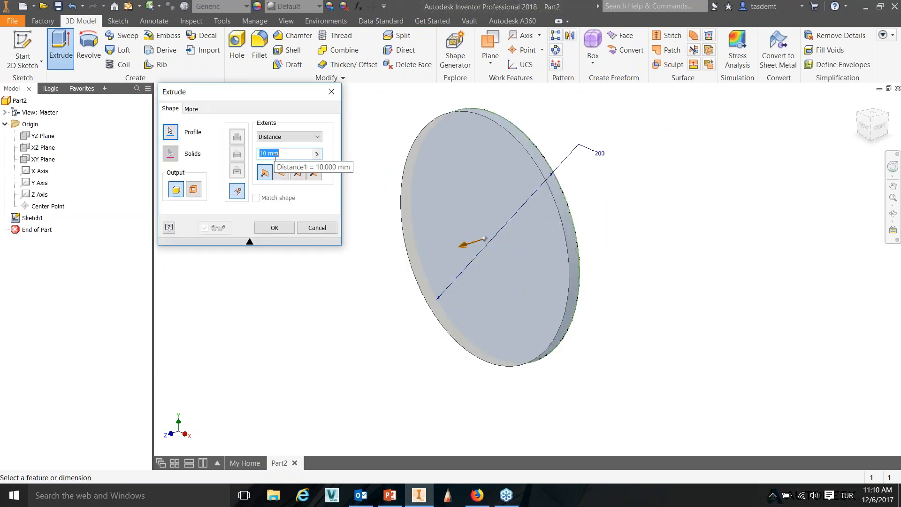
pyautogui.write('25')
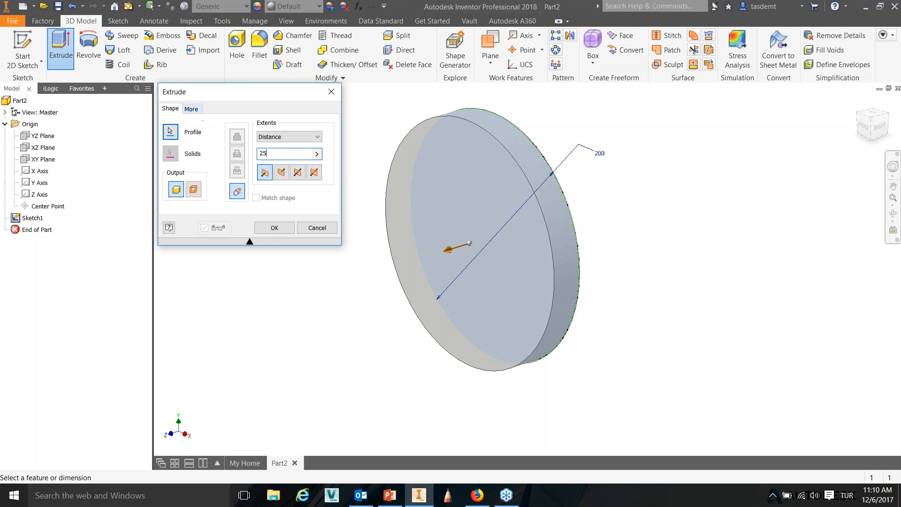
# Try a 10-degree taper on the disc extrusion and reset the taper to 0.
pyautogui.click(191, 109)
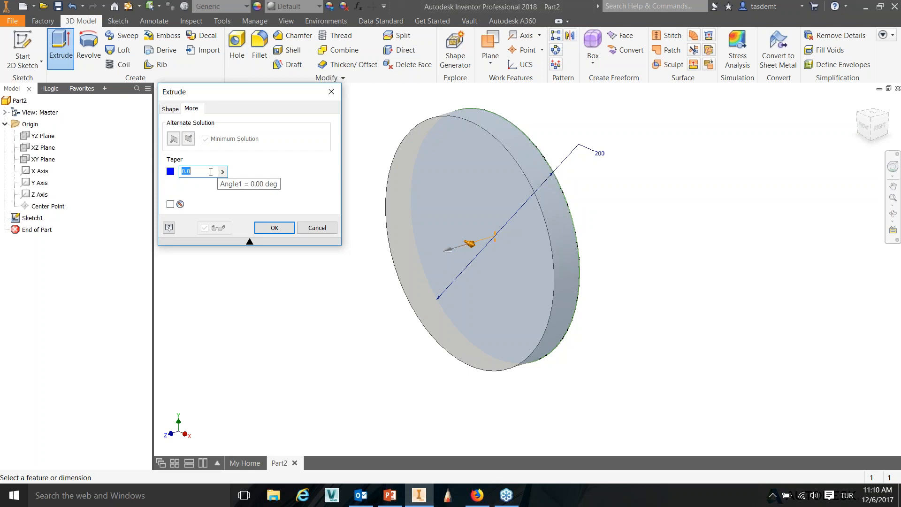
pyautogui.write('10')
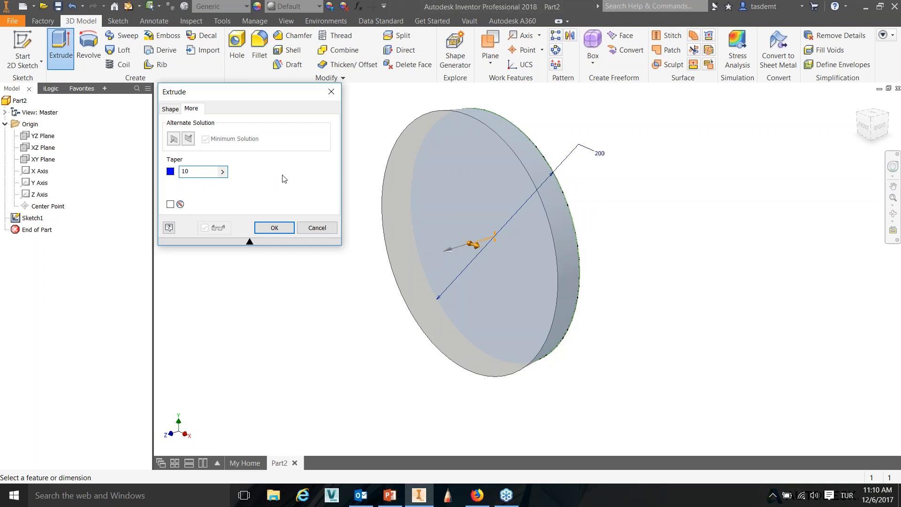
pyautogui.moveTo(200, 174); pyautogui.dragTo(173, 175)
pyautogui.write('0')
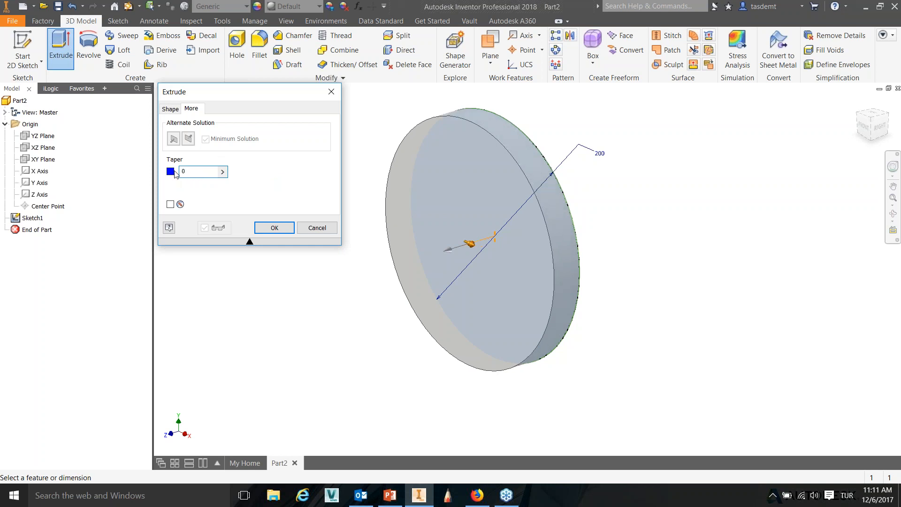
# Create the solid disc from the untapered 25 mm extrusion.
pyautogui.click(174, 111)
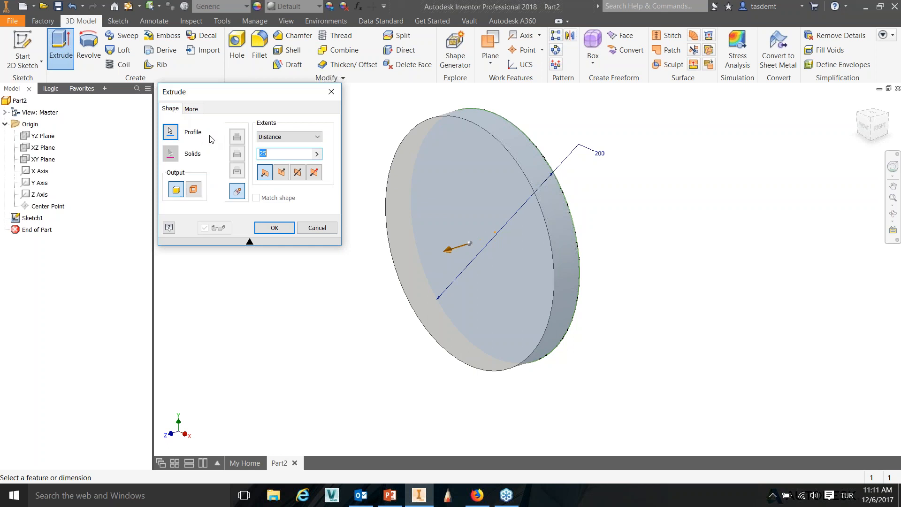
pyautogui.click(281, 229)
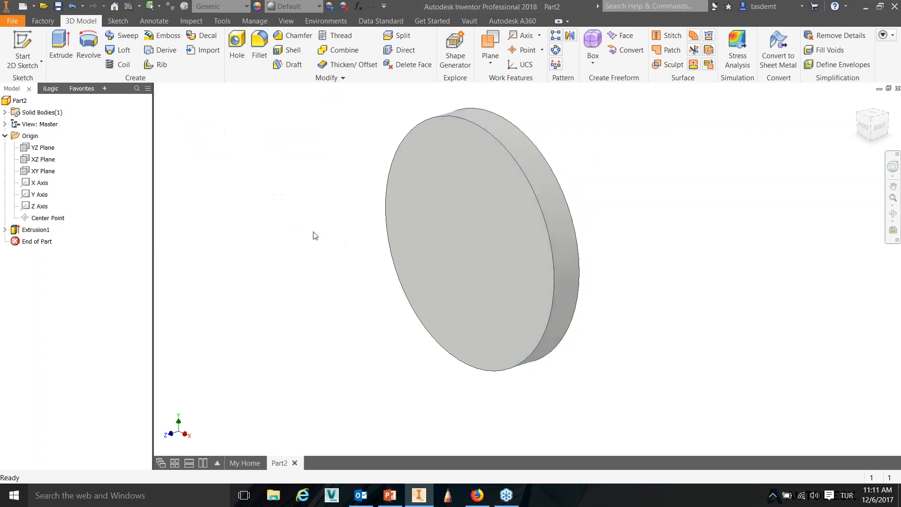
pyautogui.moveTo(313, 232); pyautogui.dragTo(348, 240, button='middle')
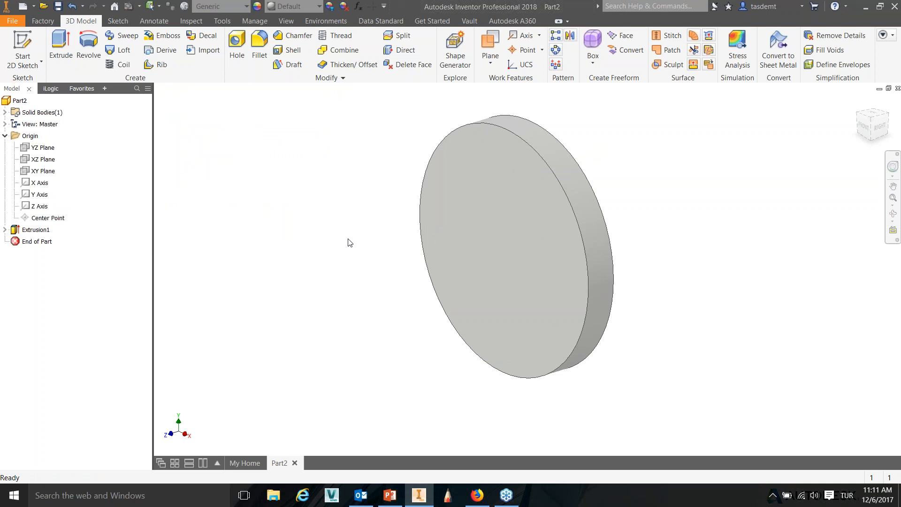
# Start a sketch on the disc's front face and draw a wide two point center rectangle centered on the origin.
pyautogui.click(452, 241)
pyautogui.click(525, 234)
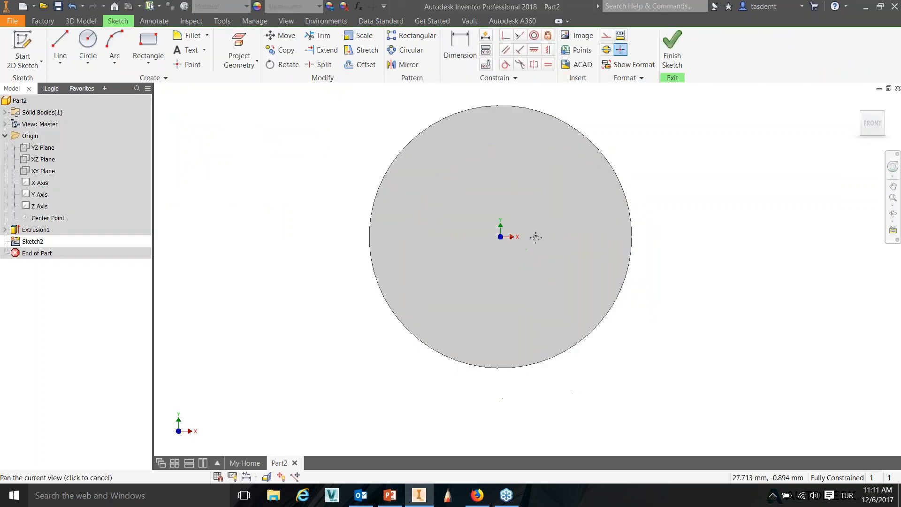
pyautogui.click(155, 62)
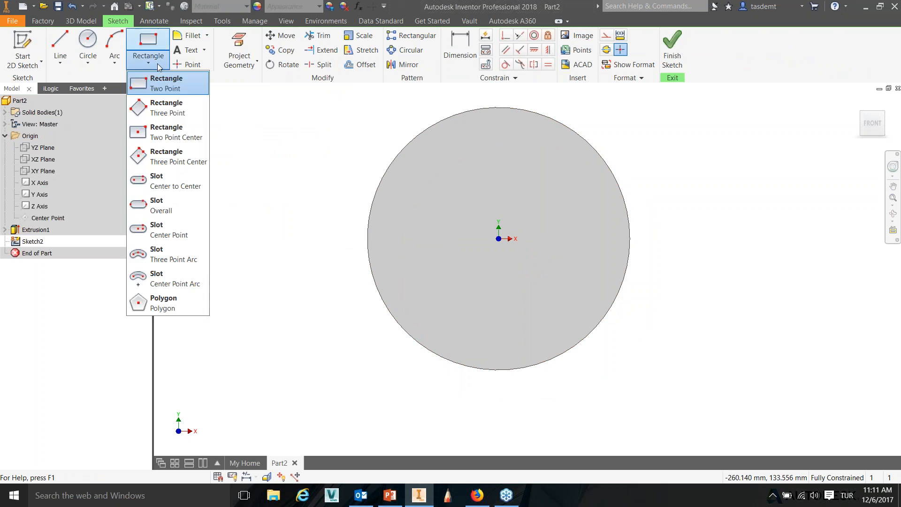
pyautogui.click(167, 132)
pyautogui.click(498, 238)
pyautogui.click(641, 209)
pyautogui.rightClick(644, 189)
pyautogui.click(673, 188)
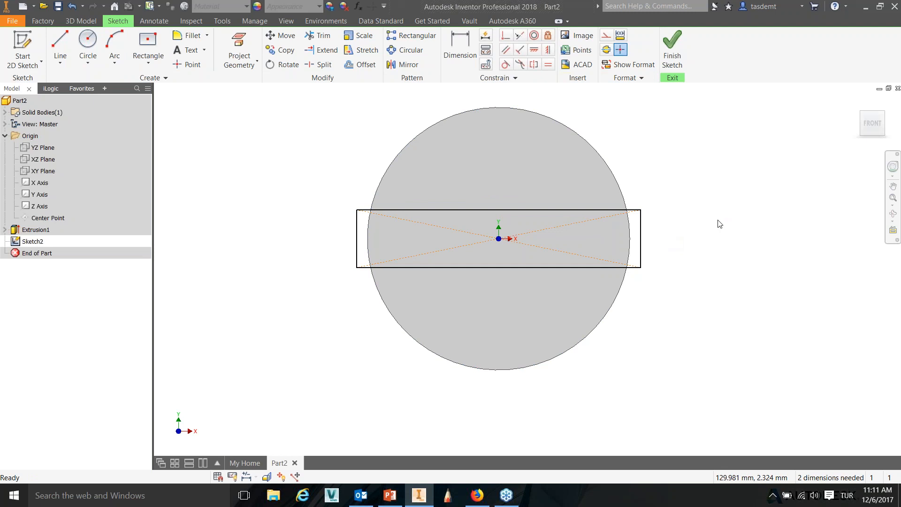
# Dimension the rectangle at 25 mm high and 200 mm wide.
pyautogui.press('d')
pyautogui.click(641, 238)
pyautogui.click(663, 237)
pyautogui.write('25')
pyautogui.press('Return')
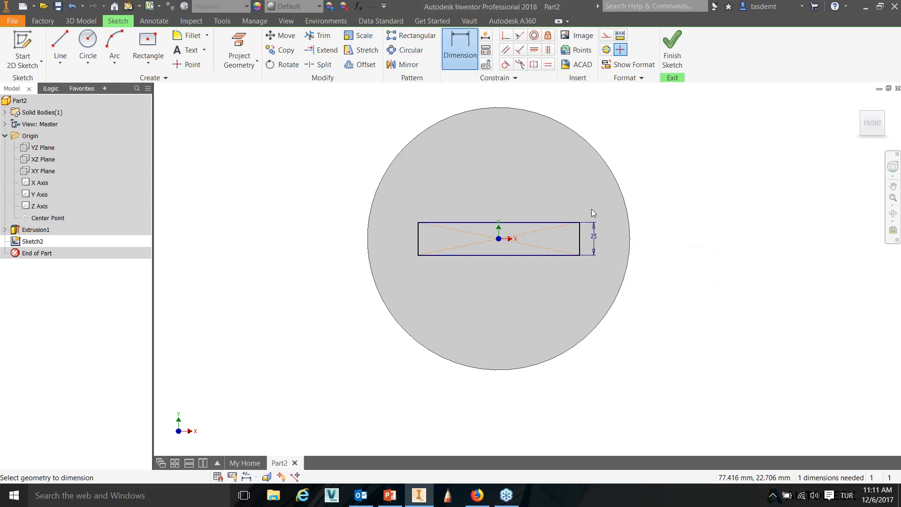
pyautogui.click(516, 222)
pyautogui.click(515, 205)
pyautogui.write('200')
pyautogui.press('Return')
pyautogui.rightClick(262, 191)
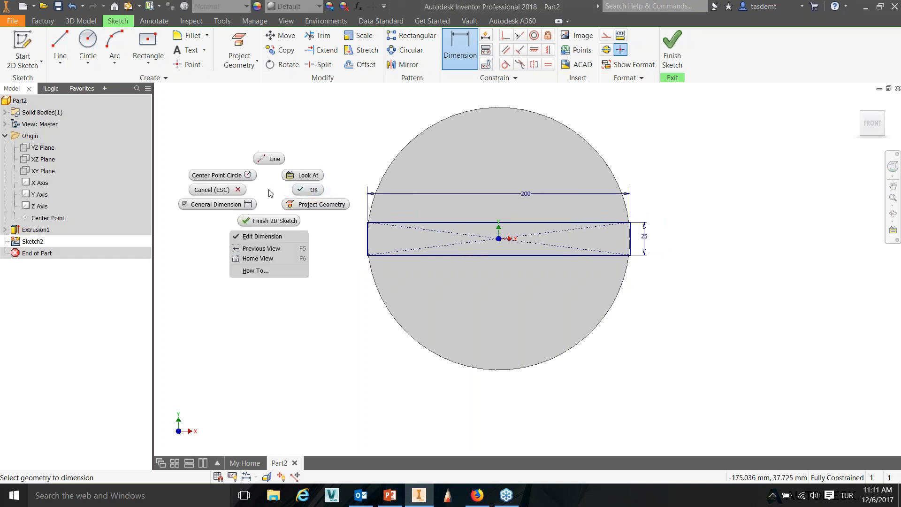
pyautogui.click(297, 185)
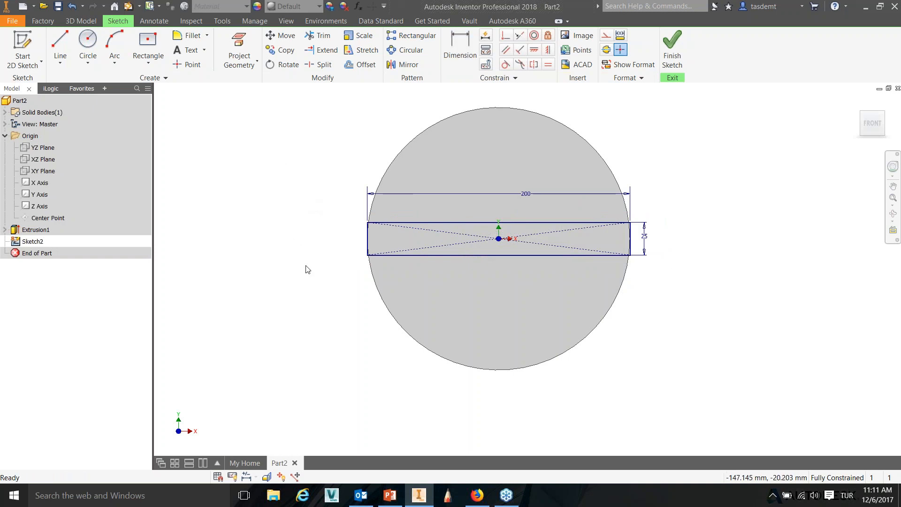
# Set up an extruded cut of the rectangle 10 mm deep into the disc.
pyautogui.moveTo(364, 295)
pyautogui.keyDown('shift'); pyautogui.mouseDown(button='middle')
pyautogui.moveTo(358, 280)
pyautogui.moveTo(427, 243)
pyautogui.moveTo(419, 256)
pyautogui.moveTo(400, 244)
pyautogui.moveTo(521, 235)
pyautogui.mouseUp(button='middle'); pyautogui.keyUp('shift')
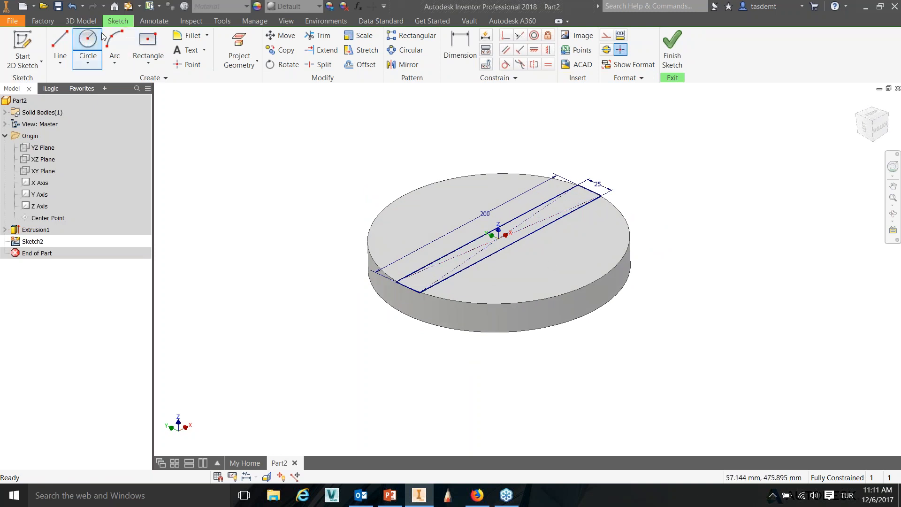
pyautogui.click(81, 20)
pyautogui.click(60, 45)
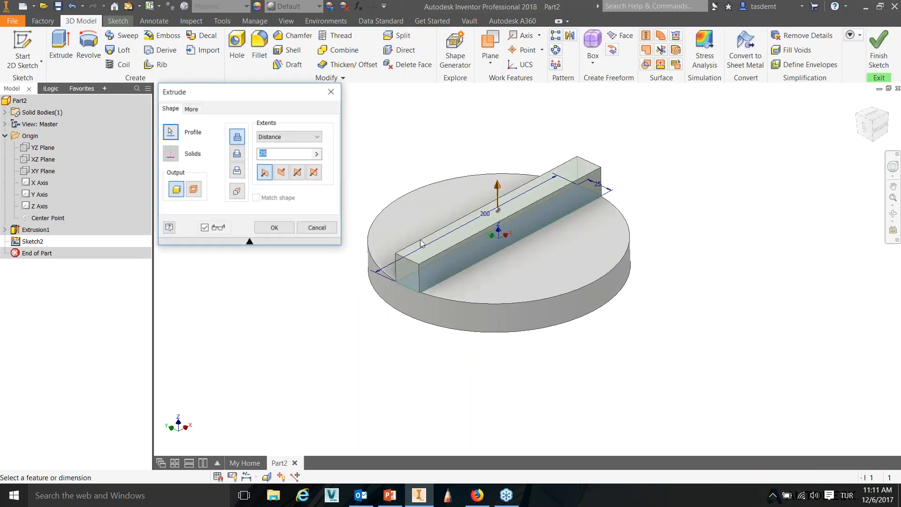
pyautogui.click(237, 154)
pyautogui.moveTo(246, 96); pyautogui.dragTo(253, 115)
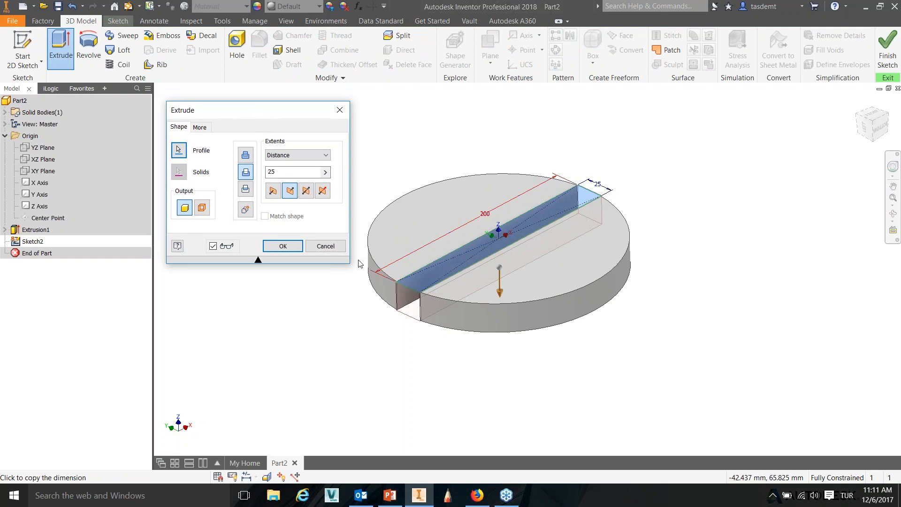
pyautogui.moveTo(291, 174); pyautogui.dragTo(225, 176)
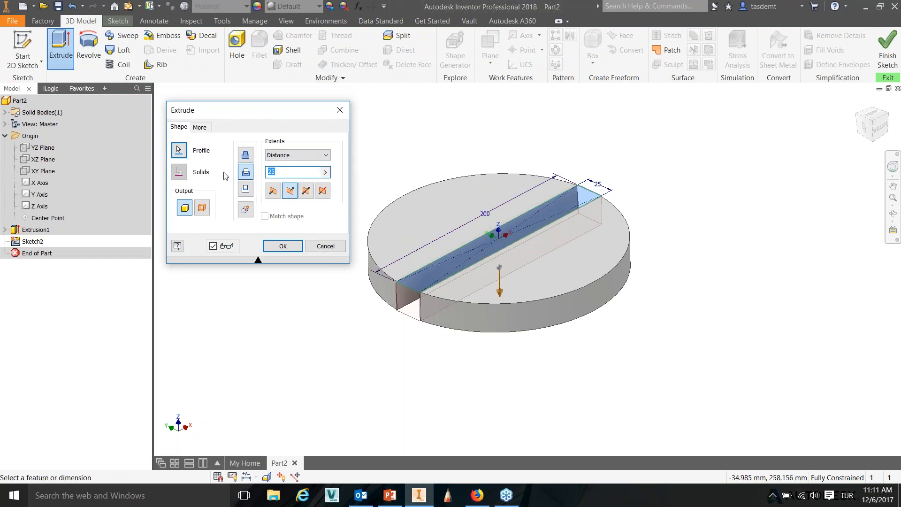
pyautogui.write('10')
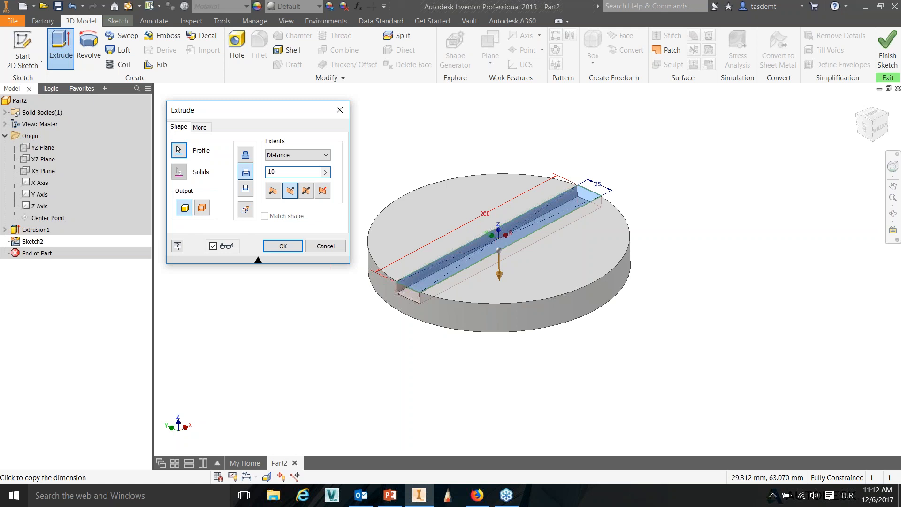
# Give the cut a 12-degree taper and create the dovetail slot across the disc.
pyautogui.click(201, 126)
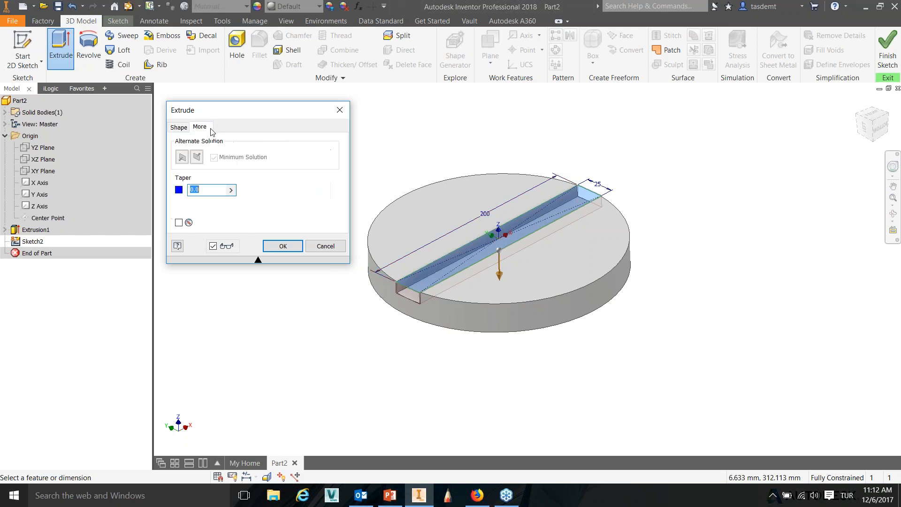
pyautogui.write('12')
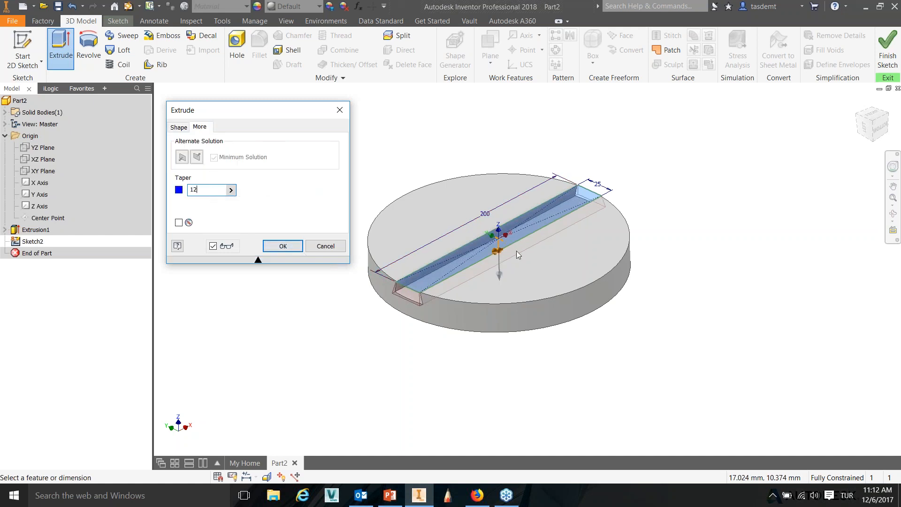
pyautogui.click(282, 245)
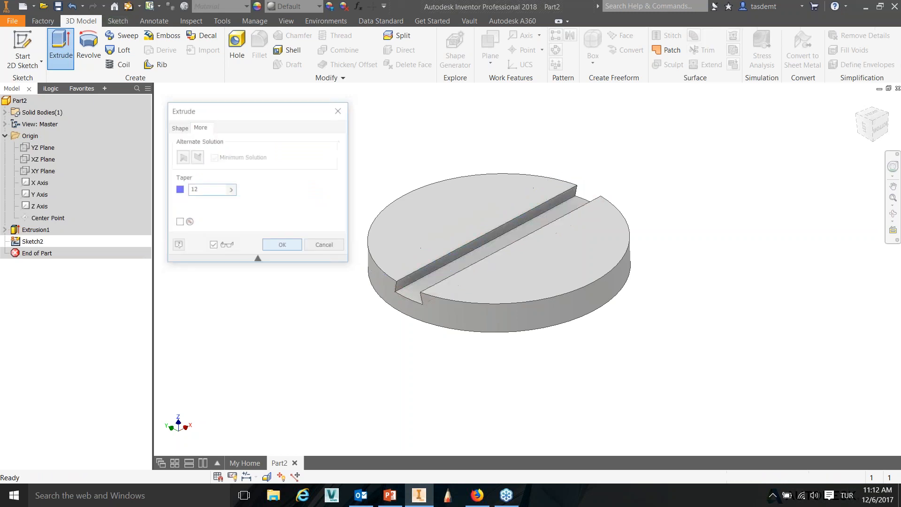
# Start a circular pattern of the slot cut using the disc's cylindrical side face as the rotation axis.
pyautogui.keyDown('shift'); pyautogui.moveTo(300, 256); pyautogui.dragTo(514, 316, button='middle'); pyautogui.keyUp('shift')
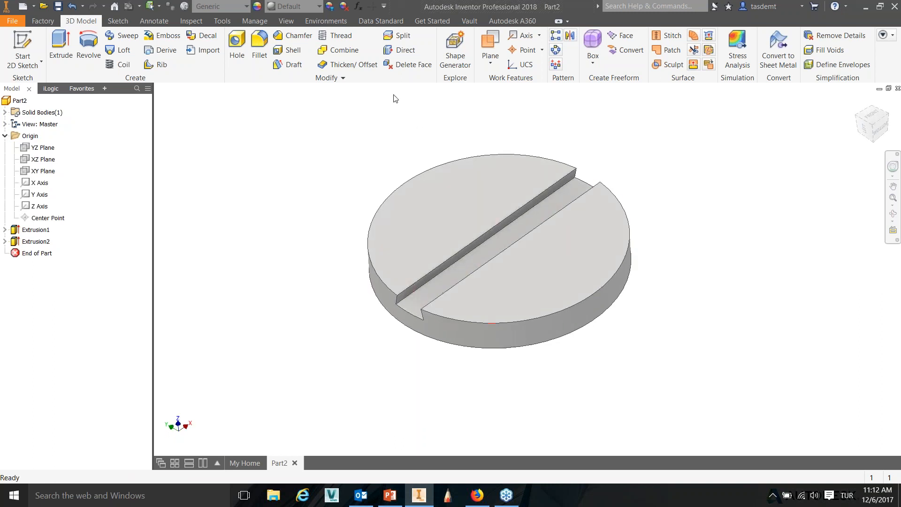
pyautogui.click(557, 50)
pyautogui.keyDown('shift'); pyautogui.moveTo(633, 131); pyautogui.dragTo(586, 159, button='middle'); pyautogui.keyUp('shift')
pyautogui.click(511, 241)
pyautogui.click(513, 243)
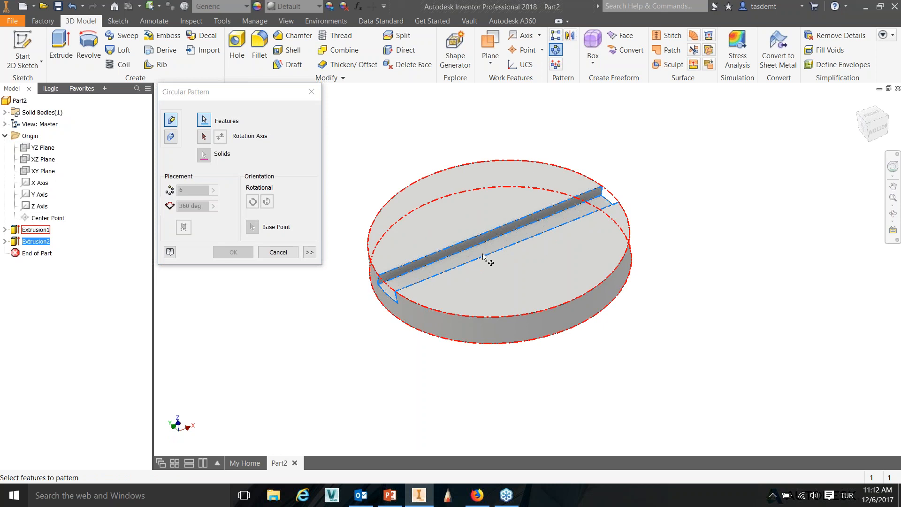
pyautogui.click(204, 136)
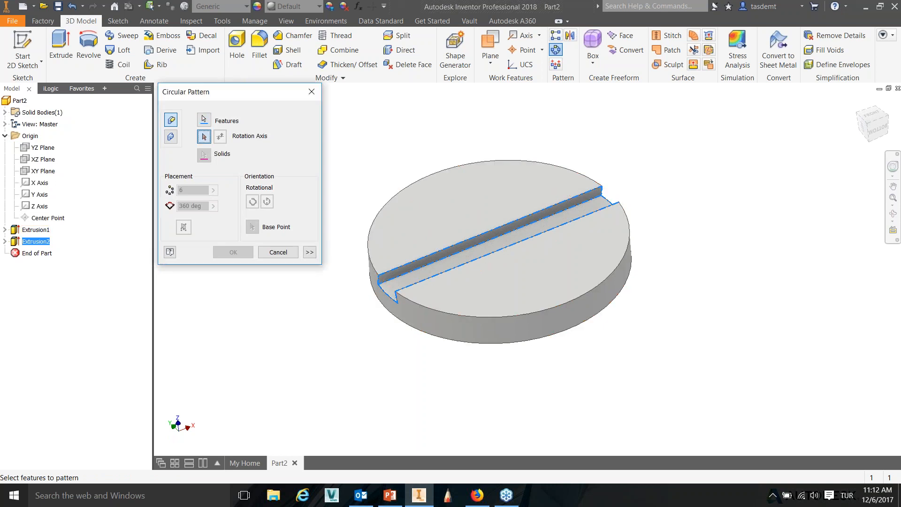
pyautogui.click(455, 336)
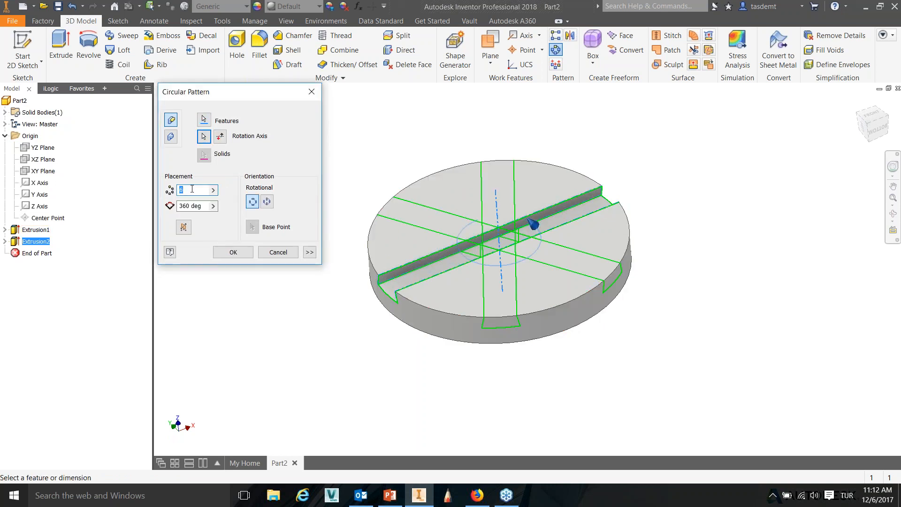
# Set the circular pattern to 2 occurrences over 90 degrees and create the crossing slot.
pyautogui.write('2')
pyautogui.press('Tab')
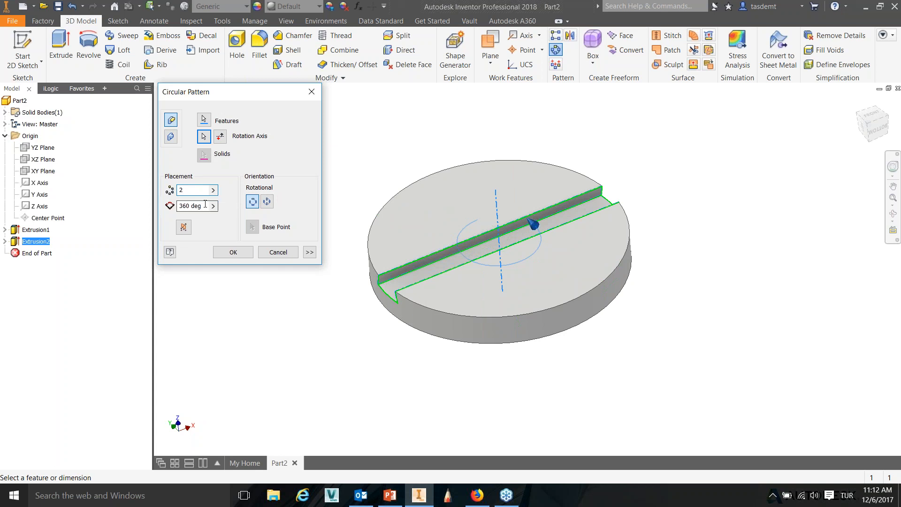
pyautogui.write('90')
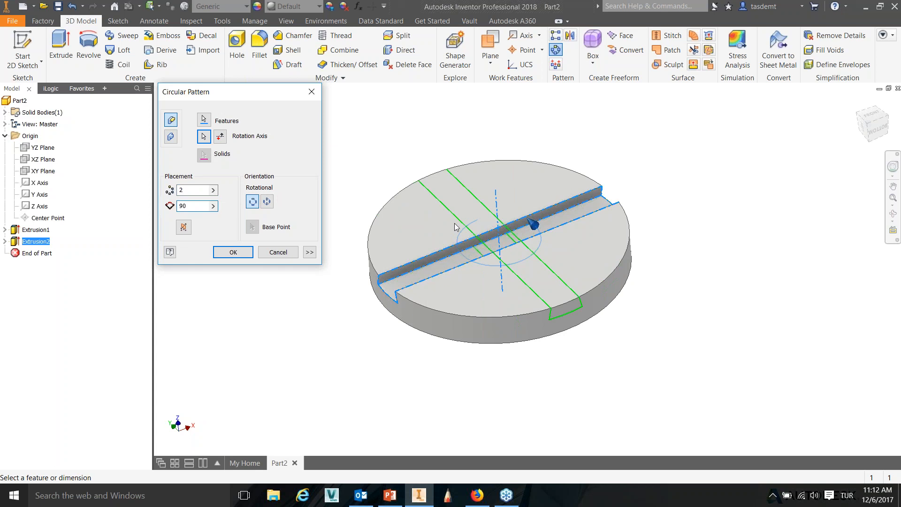
pyautogui.click(233, 253)
pyautogui.keyDown('shift'); pyautogui.moveTo(328, 236); pyautogui.dragTo(243, 226, button='middle'); pyautogui.keyUp('shift')
pyautogui.keyDown('shift'); pyautogui.moveTo(489, 237); pyautogui.dragTo(508, 249, button='middle'); pyautogui.keyUp('shift')
pyautogui.keyDown('shift'); pyautogui.moveTo(621, 268); pyautogui.dragTo(647, 296, button='middle'); pyautogui.keyUp('shift')
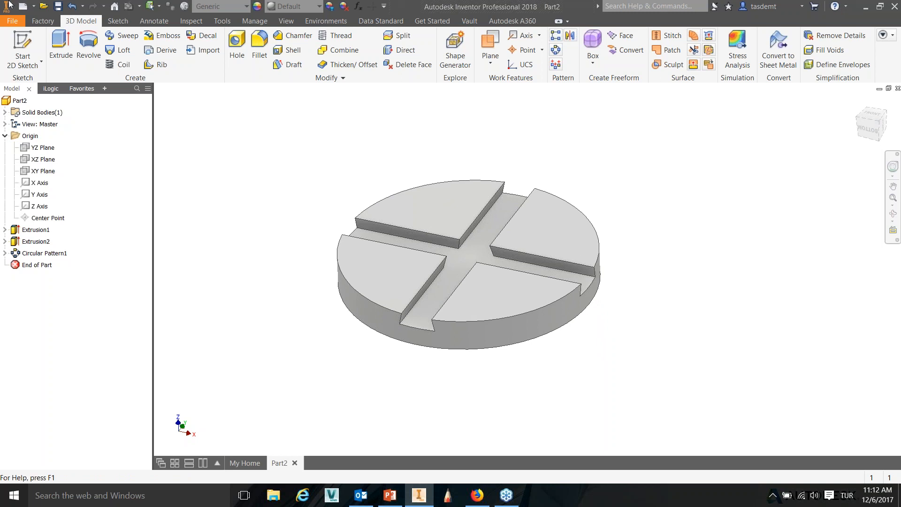
# Create a new part from the Standard (mm).ipt template and start a sketch on the XY plane.
pyautogui.click(23, 7)
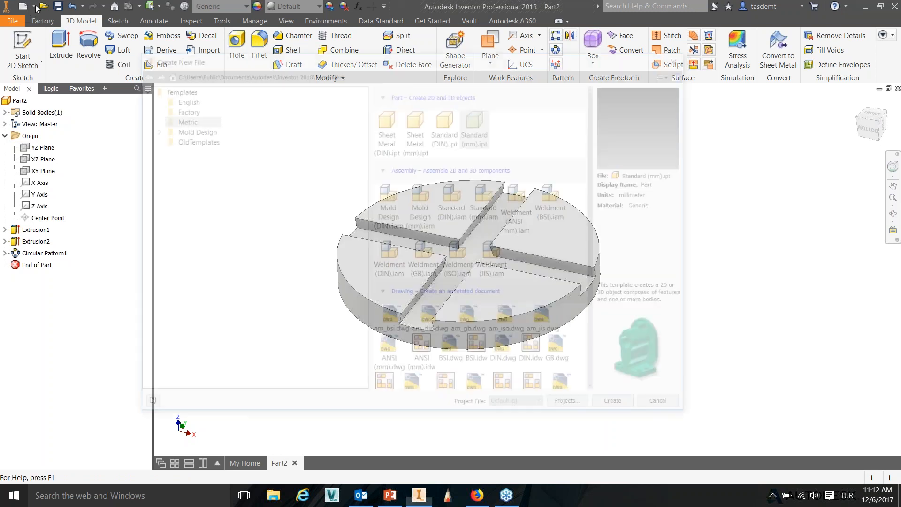
pyautogui.click(22, 51)
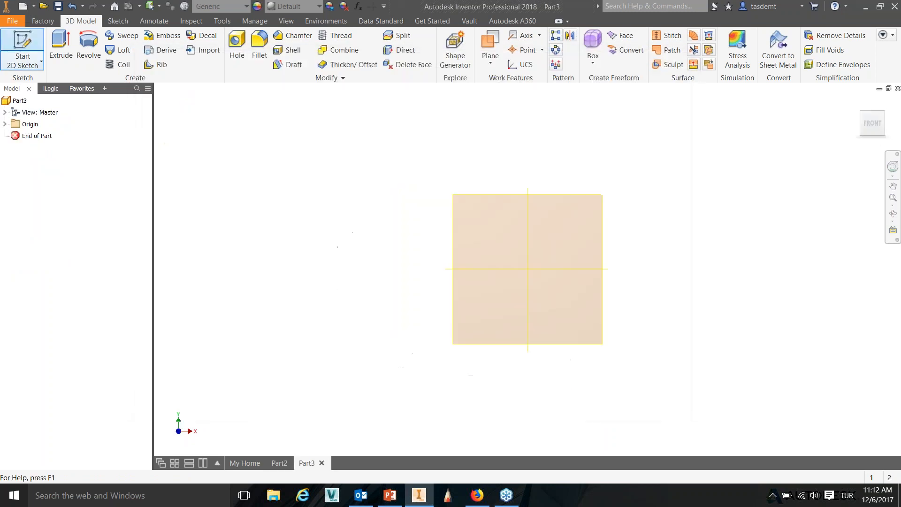
pyautogui.click(460, 216)
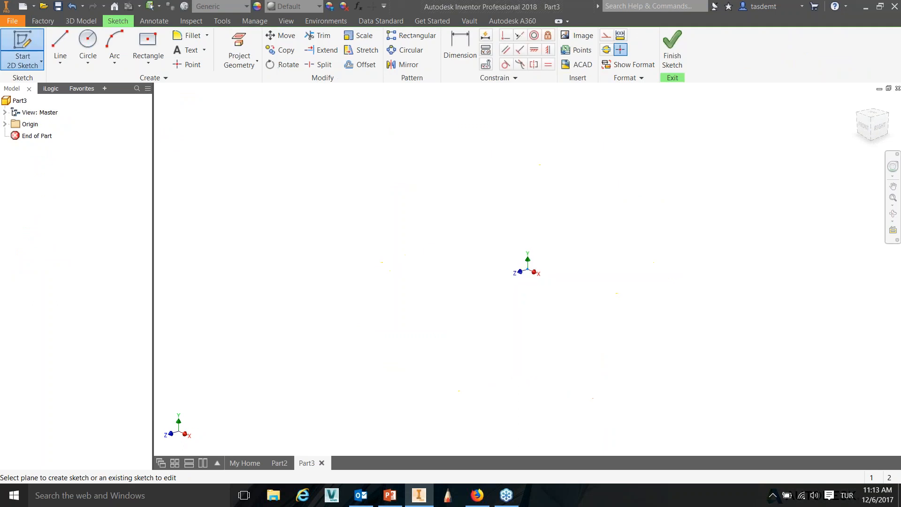
pyautogui.click(583, 325)
# Draw a rectangle centered on the sketch origin with the center-point Rectangle tool.
pyautogui.click(149, 40)
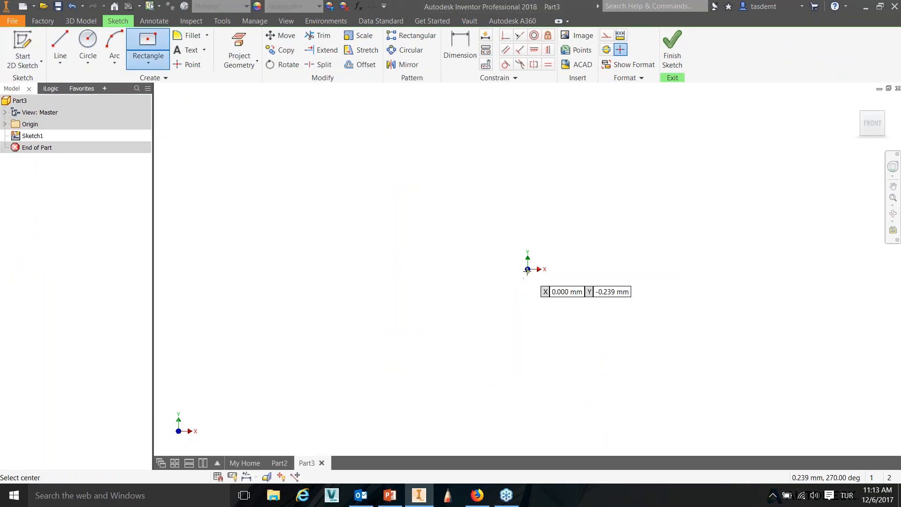
pyautogui.click(527, 269)
pyautogui.rightClick(614, 180)
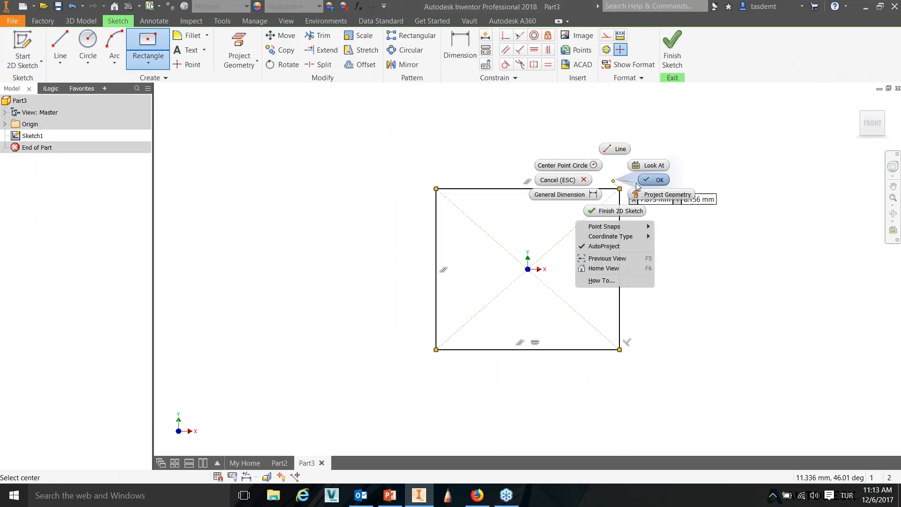
pyautogui.click(647, 183)
# Dimension the rectangle's width and height to 25 mm each.
pyautogui.press('d')
pyautogui.click(568, 190)
pyautogui.click(551, 162)
pyautogui.write('25')
pyautogui.press('Return')
pyautogui.click(664, 237)
pyautogui.click(699, 243)
pyautogui.write('25')
pyautogui.press('Return')
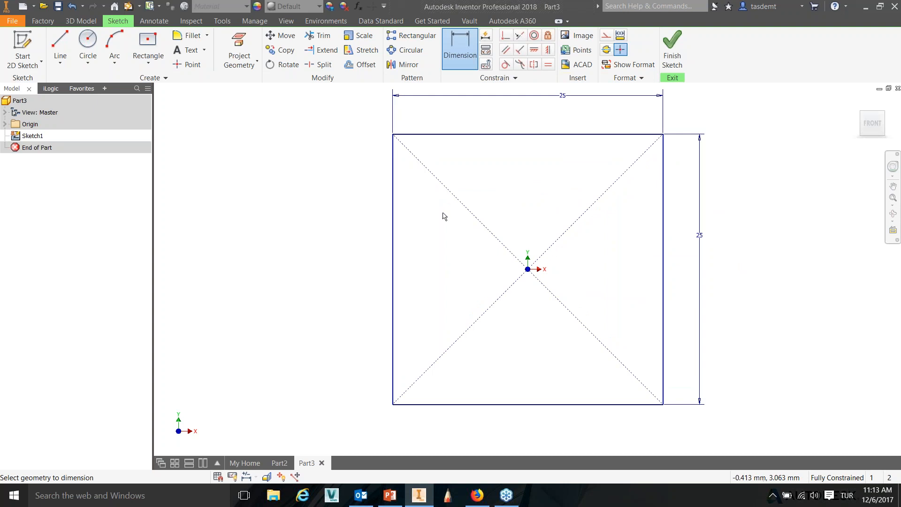
# Extrude the square profile 10 mm with a 12-degree taper.
pyautogui.click(81, 21)
pyautogui.click(61, 48)
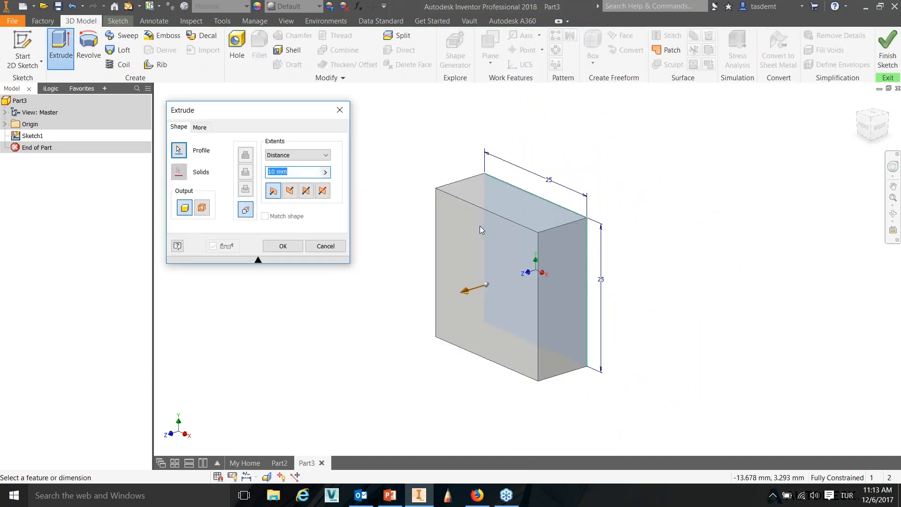
pyautogui.moveTo(277, 119); pyautogui.dragTo(268, 100)
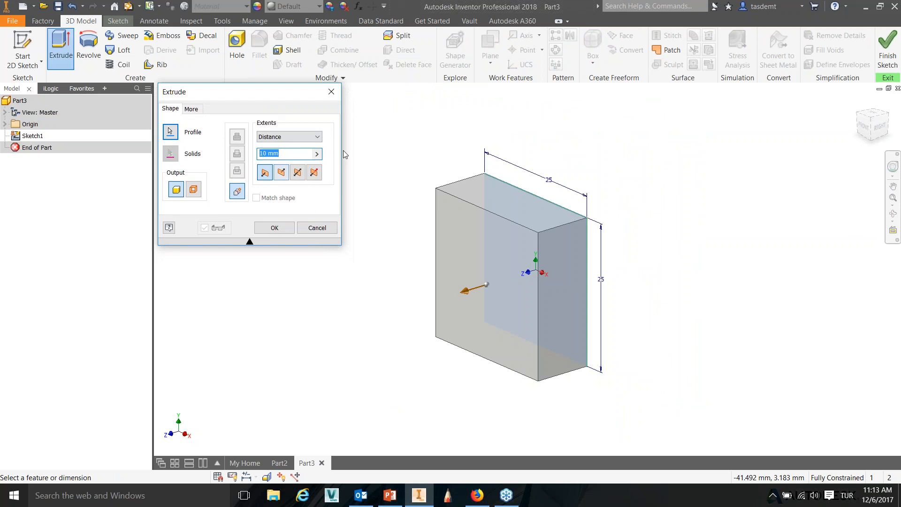
pyautogui.click(192, 109)
pyautogui.write('12')
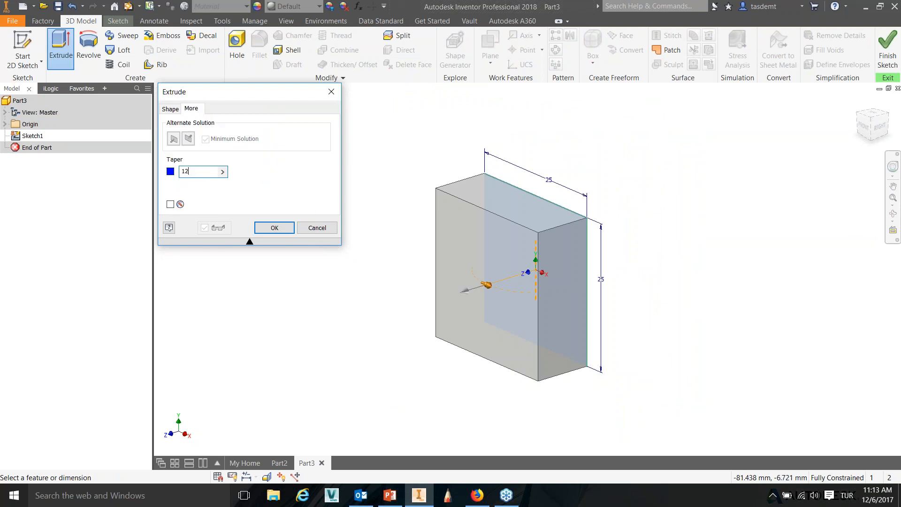
pyautogui.click(282, 229)
# Start a sketch on the tapered block's smaller face and draw a circle centered on the origin, reaching the face's edges.
pyautogui.keyDown('shift'); pyautogui.moveTo(528, 307); pyautogui.dragTo(645, 321, button='middle'); pyautogui.keyUp('shift')
pyautogui.click(558, 265)
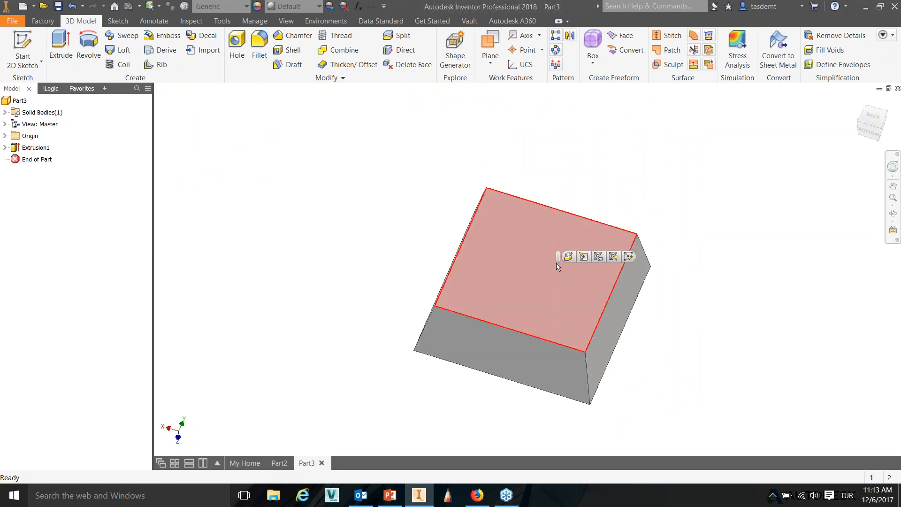
pyautogui.click(630, 257)
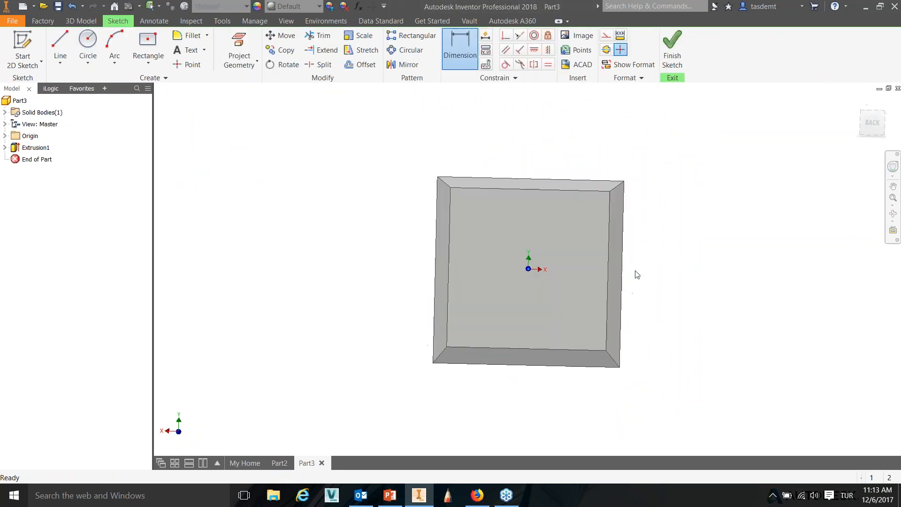
pyautogui.click(88, 43)
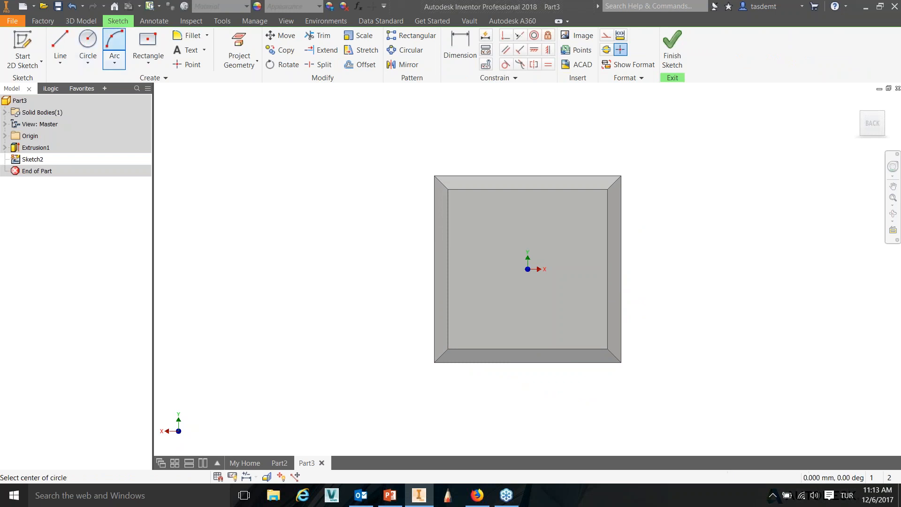
pyautogui.click(527, 269)
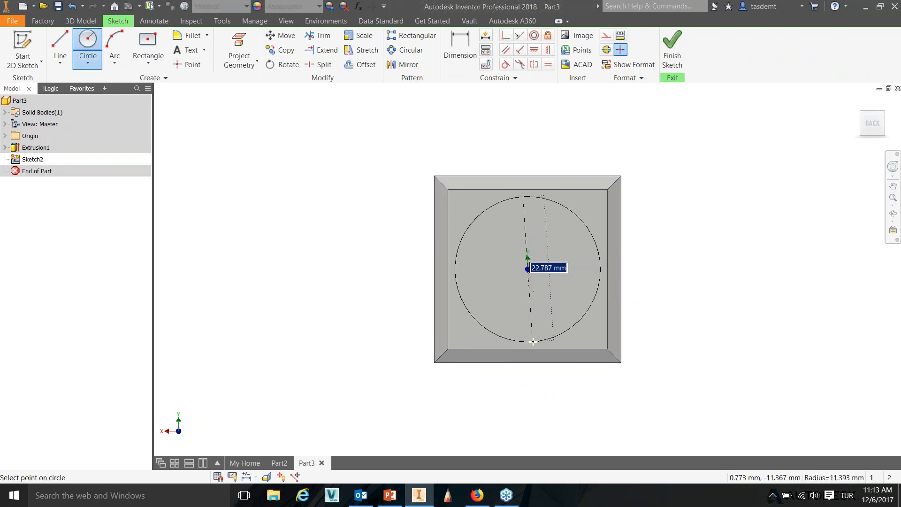
pyautogui.click(530, 347)
pyautogui.rightClick(549, 265)
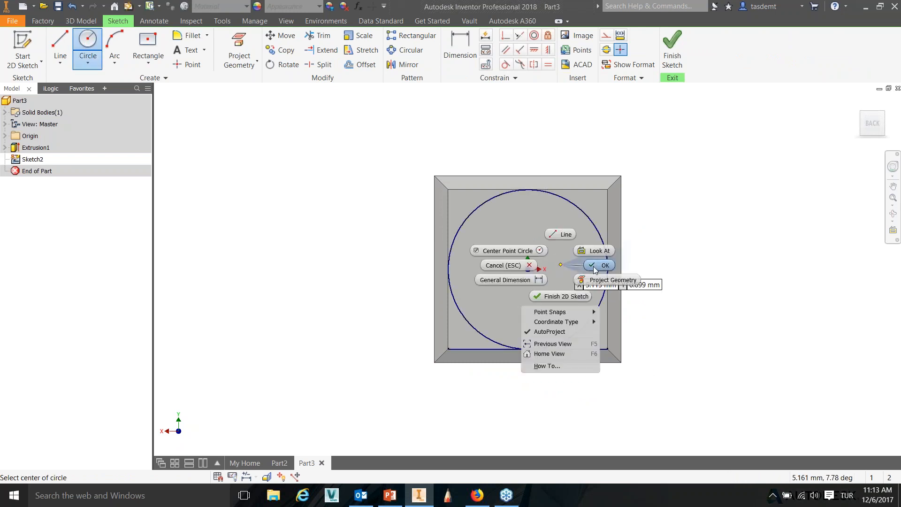
pyautogui.click(605, 279)
pyautogui.scroll(5, 450, 282)
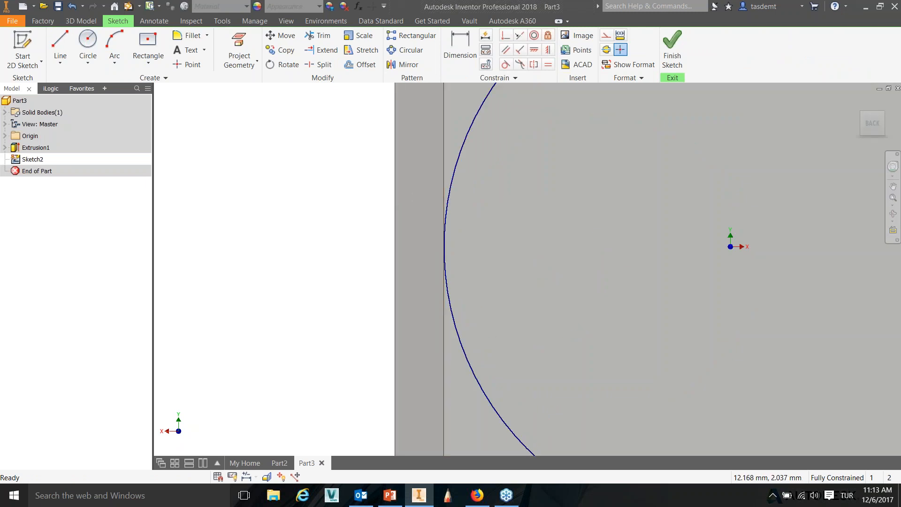
pyautogui.scroll(-5, 452, 203)
# Extrude the circle 2 mm outward as a round boss on the tapered block.
pyautogui.click(81, 21)
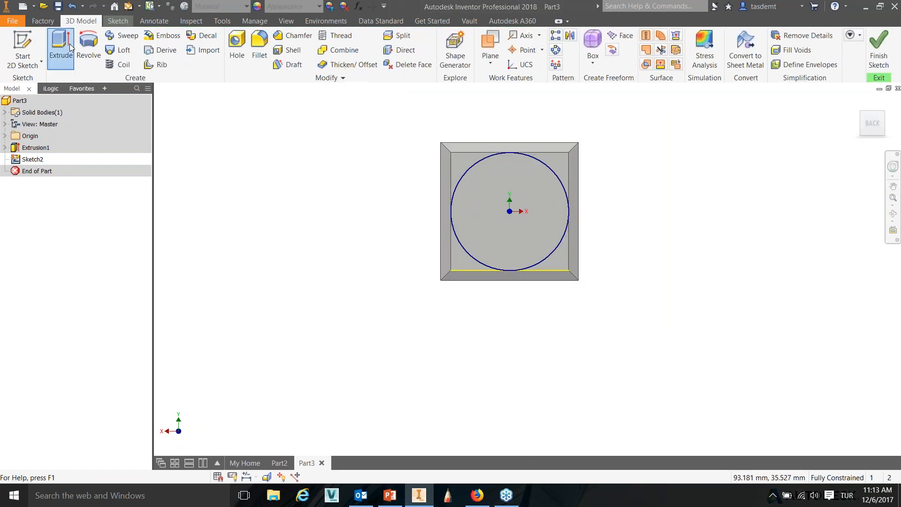
pyautogui.click(61, 47)
pyautogui.write('2')
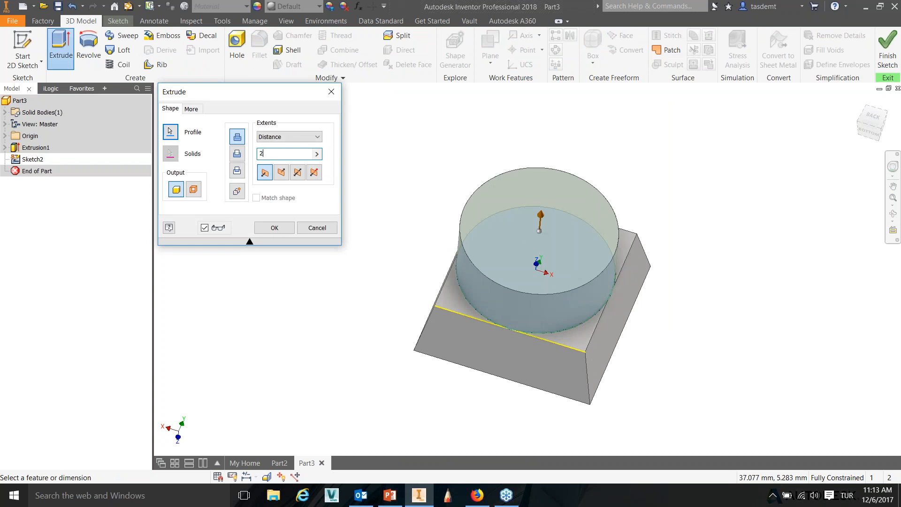
pyautogui.click(275, 228)
pyautogui.moveTo(414, 266)
pyautogui.keyDown('shift'); pyautogui.mouseDown(button='middle')
pyautogui.moveTo(416, 240)
pyautogui.moveTo(409, 277)
pyautogui.moveTo(413, 256)
pyautogui.mouseUp(button='middle'); pyautogui.keyUp('shift')
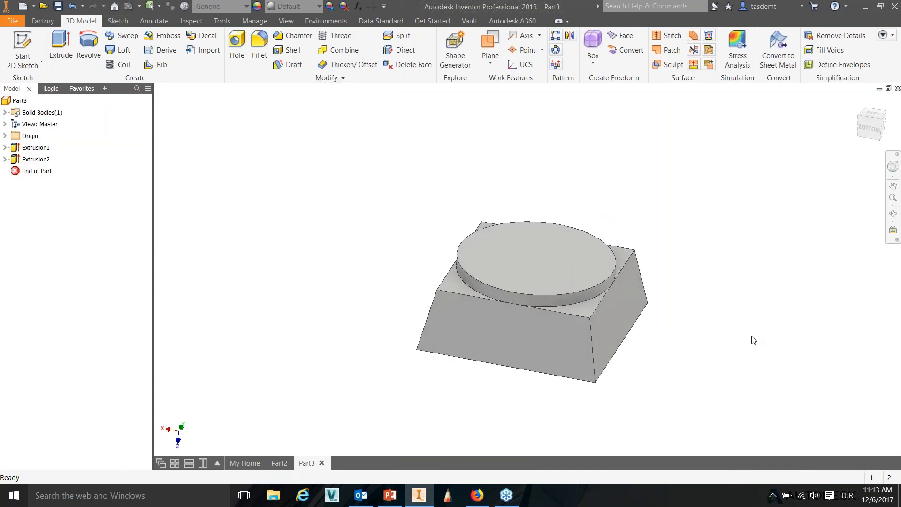
pyautogui.keyDown('shift'); pyautogui.moveTo(684, 328); pyautogui.dragTo(609, 329, button='middle'); pyautogui.keyUp('shift')
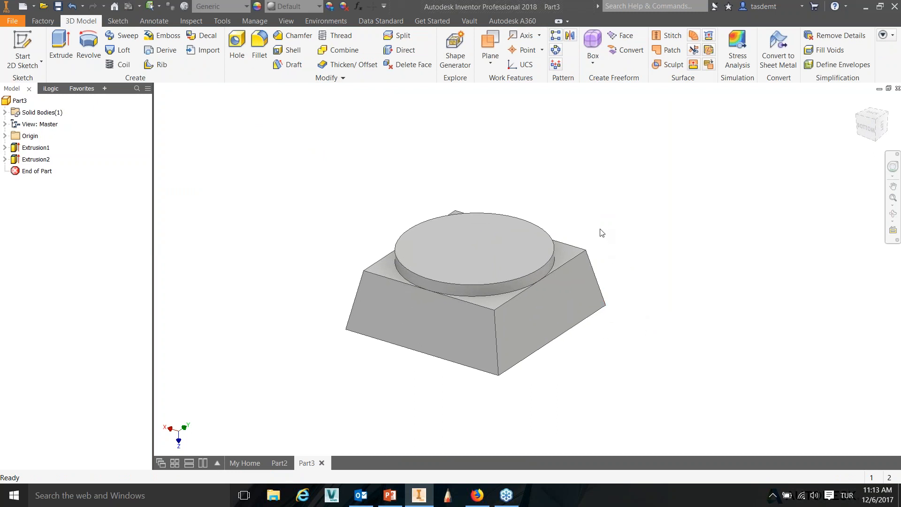
# Start a hole with Concentric placement on the round boss's flat face, referenced to its cylindrical side face.
pyautogui.click(479, 254)
pyautogui.click(411, 185)
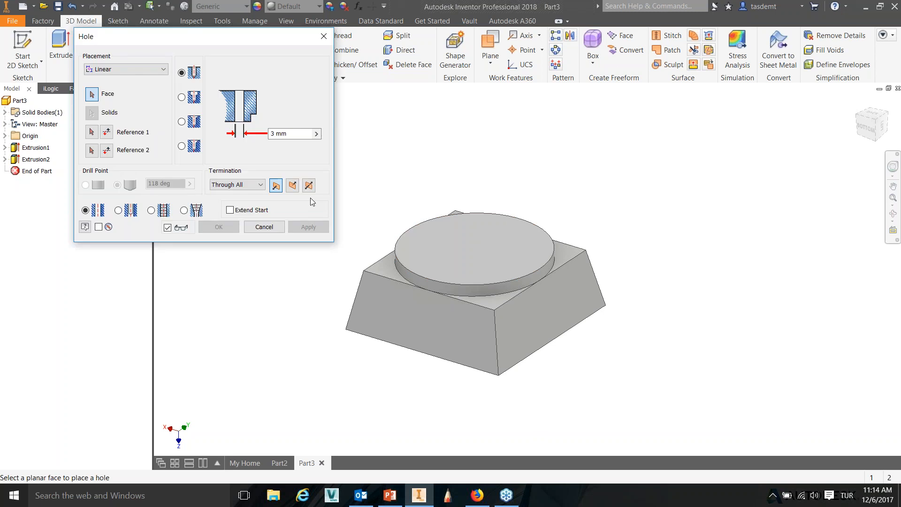
pyautogui.click(120, 69)
pyautogui.click(119, 98)
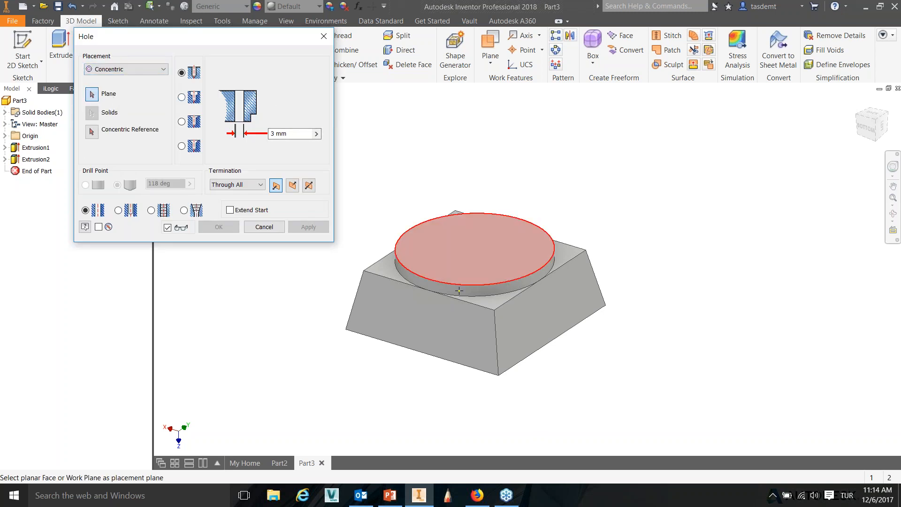
pyautogui.click(514, 270)
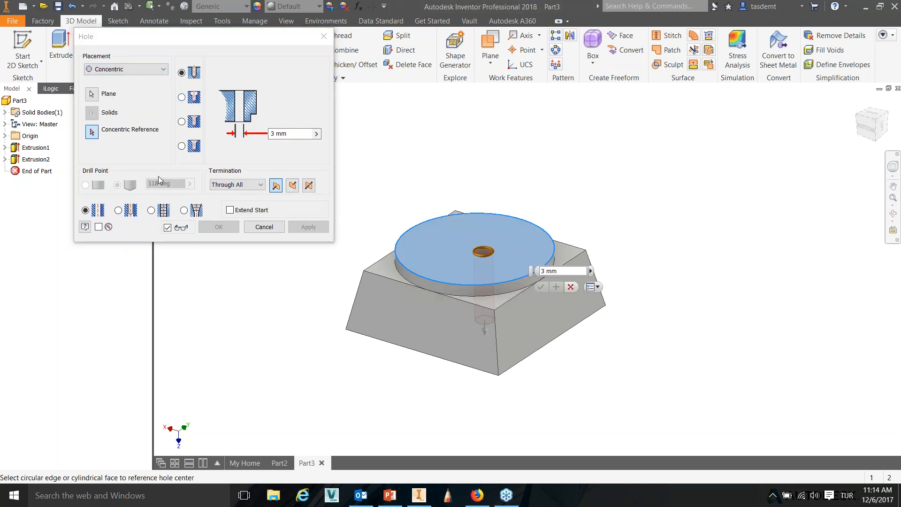
pyautogui.scroll(-2, 498, 226)
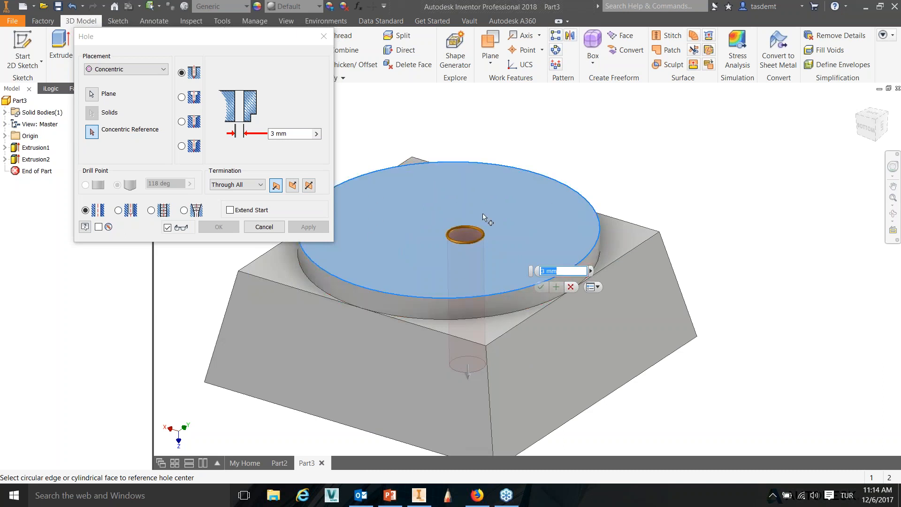
pyautogui.click(472, 311)
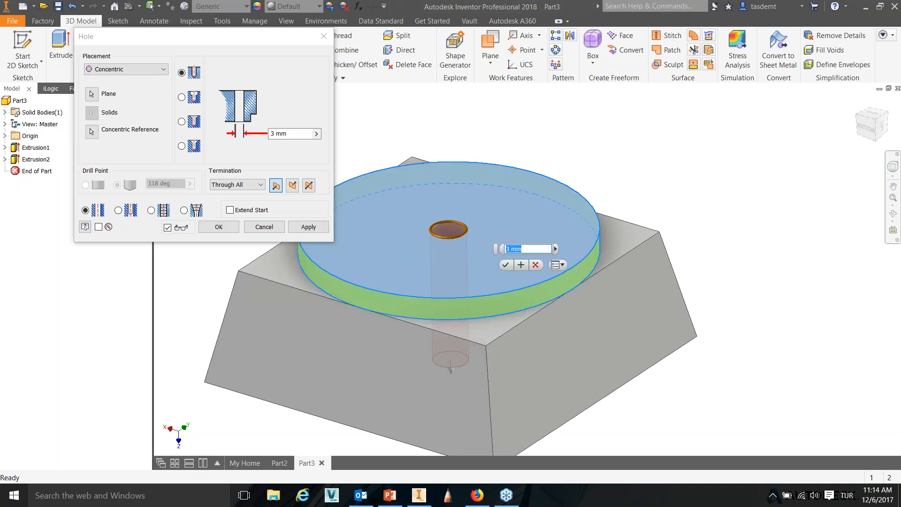
# Set the hole diameter to 10 mm and change its termination from through all to a distance of 4.75 mm.
pyautogui.write('15')
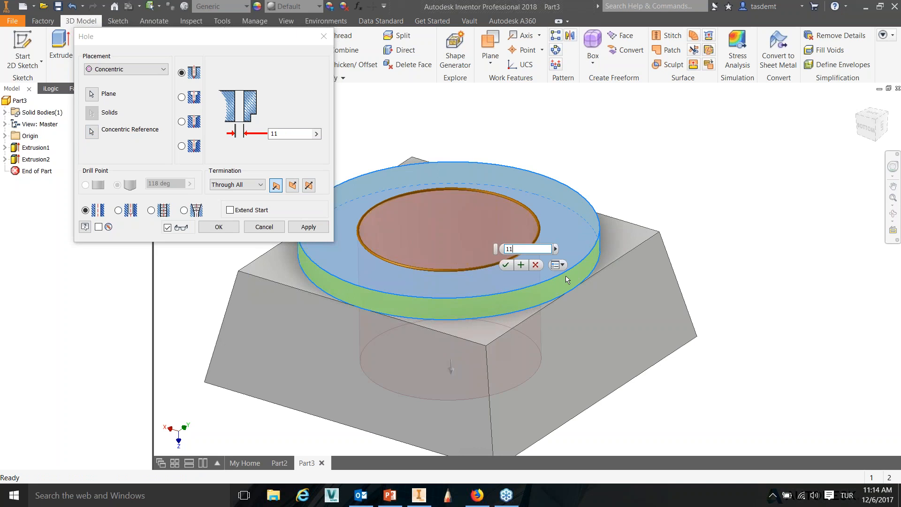
pyautogui.press('BackSpace')
pyautogui.write('0')
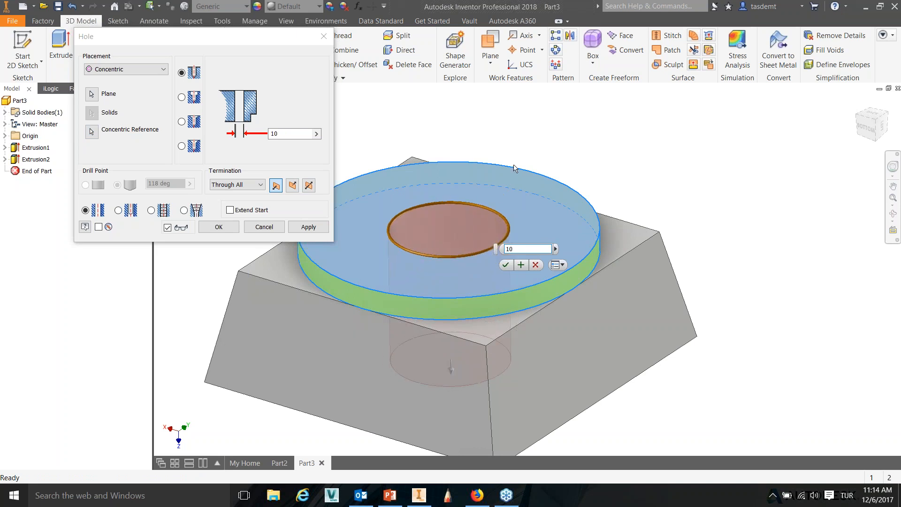
pyautogui.moveTo(520, 385)
pyautogui.keyDown('shift'); pyautogui.mouseDown(button='middle')
pyautogui.moveTo(527, 347)
pyautogui.moveTo(525, 398)
pyautogui.mouseUp(button='middle'); pyautogui.keyUp('shift')
pyautogui.moveTo(454, 365); pyautogui.dragTo(447, 291)
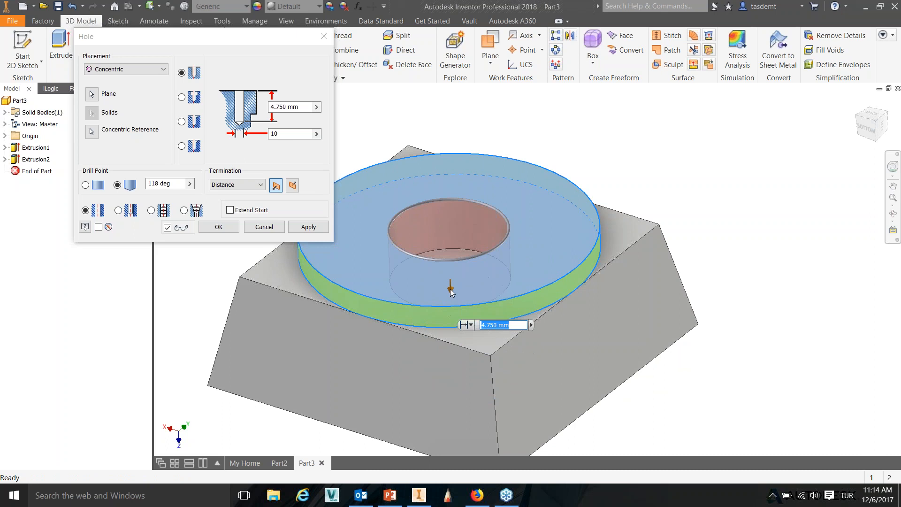
pyautogui.click(230, 188)
pyautogui.click(227, 185)
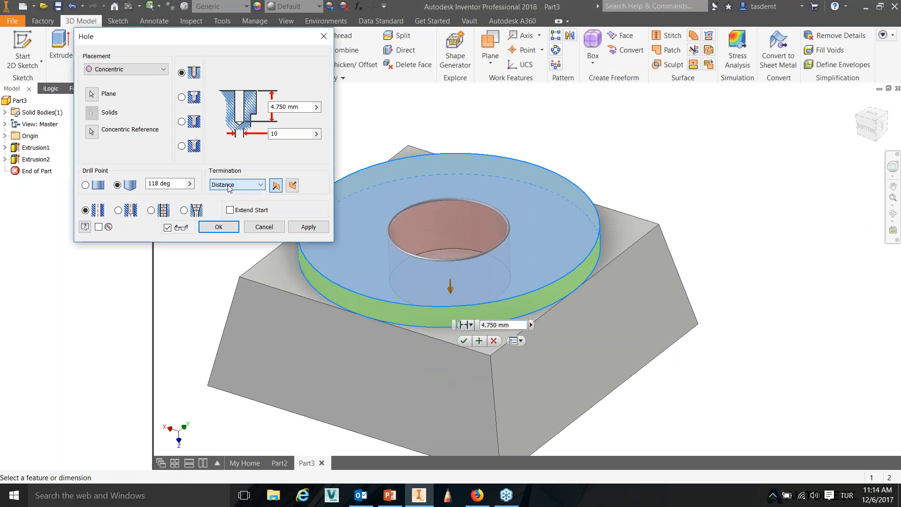
# Make the hole tapped with a flat drill point, using ANSI Metric M Profile, size 12 and designation M12x1.5.
pyautogui.click(150, 210)
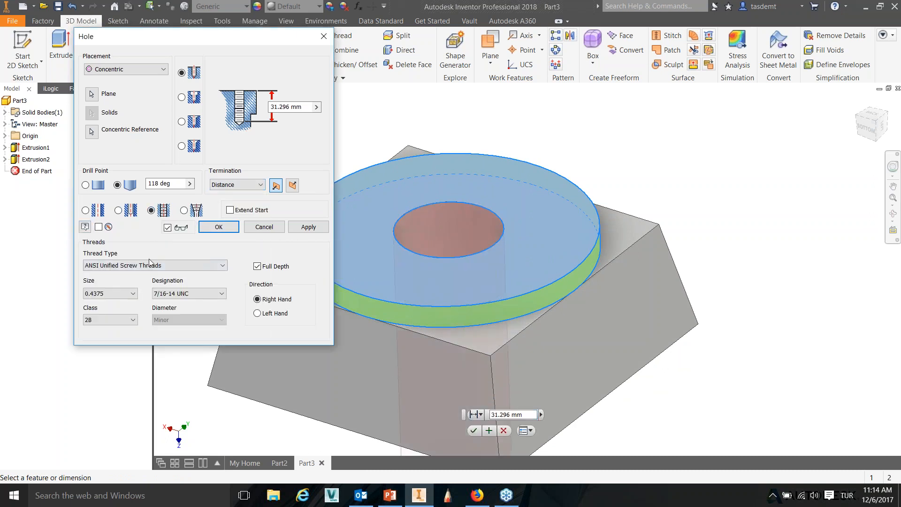
pyautogui.click(86, 184)
pyautogui.click(144, 266)
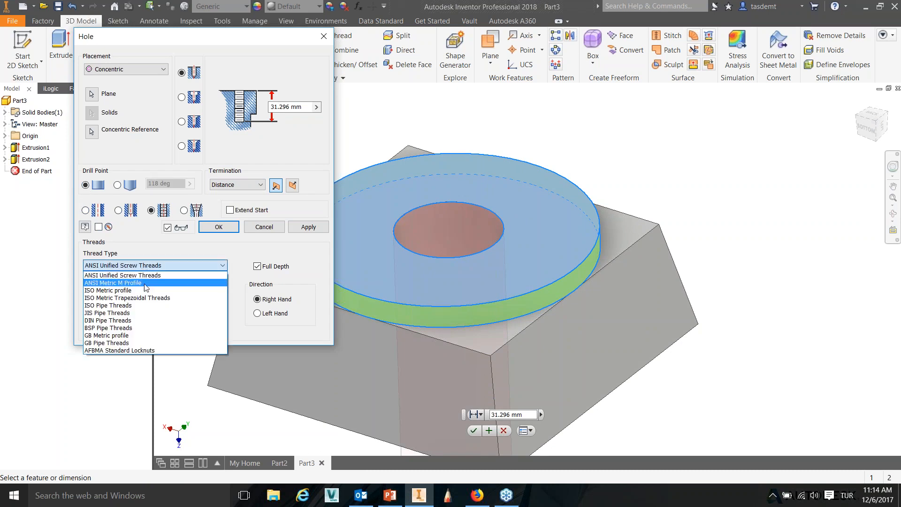
pyautogui.click(145, 282)
pyautogui.click(133, 293)
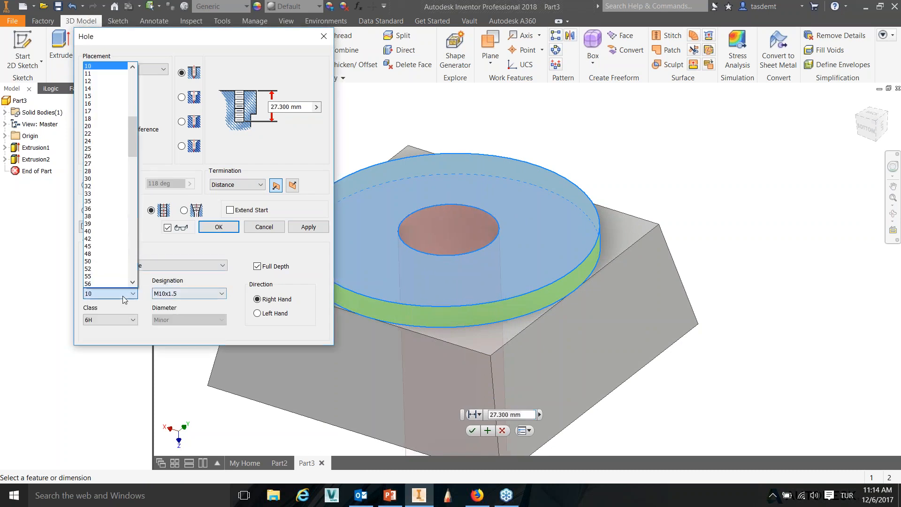
pyautogui.click(101, 80)
pyautogui.click(183, 295)
pyautogui.click(178, 335)
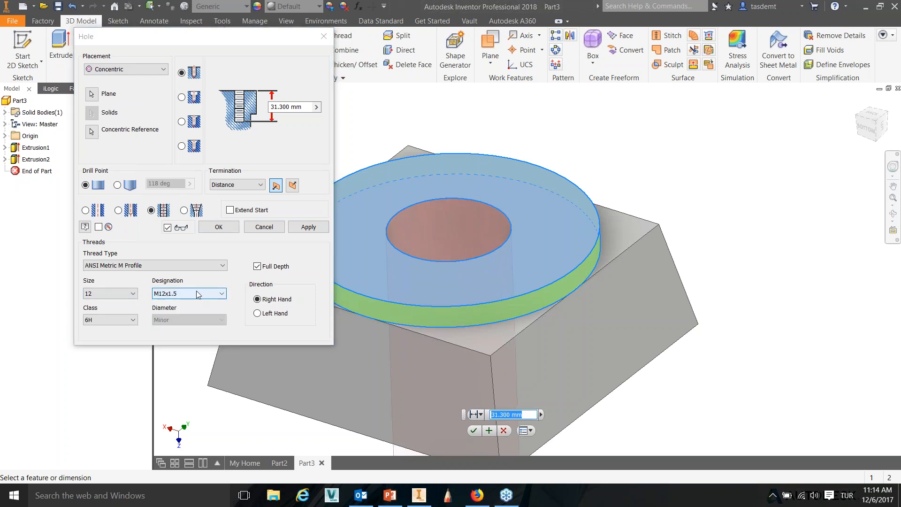
# Set the tapped hole's depth to 10 mm and create the hole.
pyautogui.scroll(-2, 531, 366)
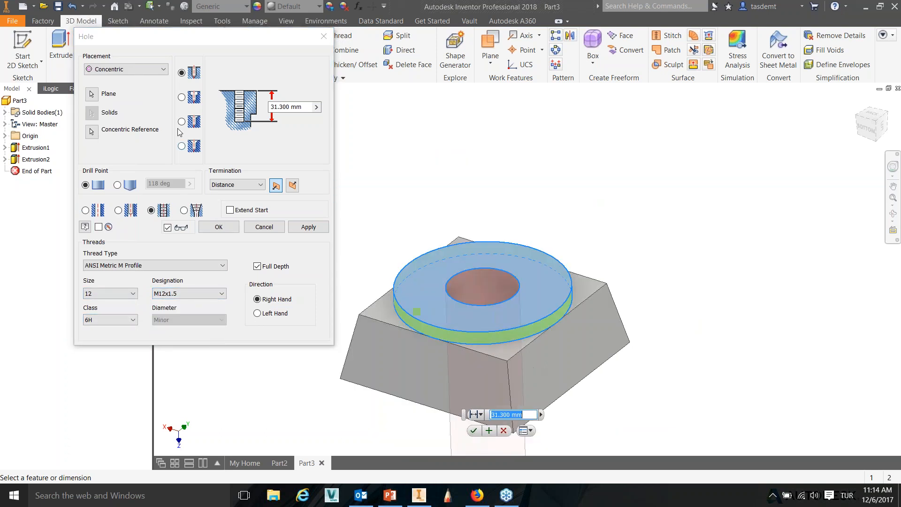
pyautogui.click(277, 107)
pyautogui.write('10')
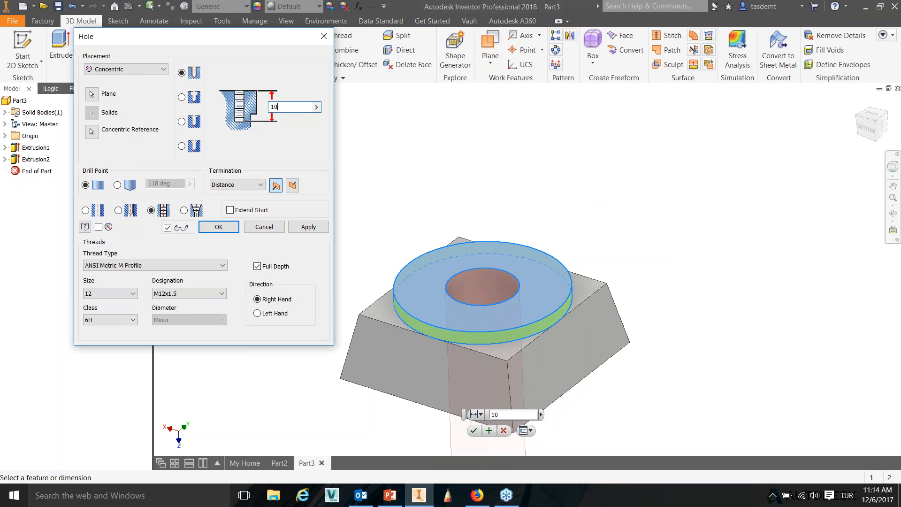
pyautogui.keyDown('shift'); pyautogui.moveTo(476, 287); pyautogui.dragTo(528, 295, button='middle'); pyautogui.keyUp('shift')
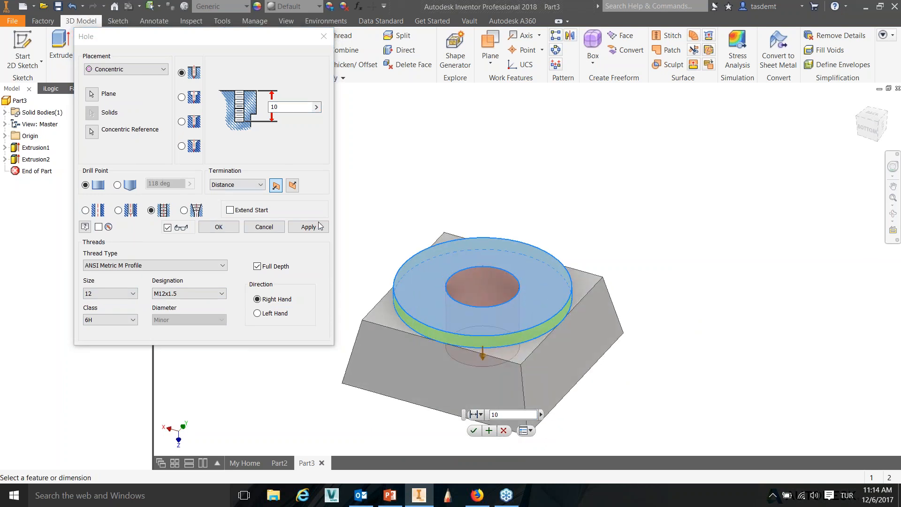
pyautogui.click(219, 226)
pyautogui.moveTo(481, 277)
pyautogui.keyDown('shift'); pyautogui.mouseDown(button='middle')
pyautogui.moveTo(481, 250)
pyautogui.moveTo(483, 284)
pyautogui.moveTo(484, 271)
pyautogui.mouseUp(button='middle'); pyautogui.keyUp('shift')
pyautogui.moveTo(596, 263); pyautogui.dragTo(588, 257, button='middle')
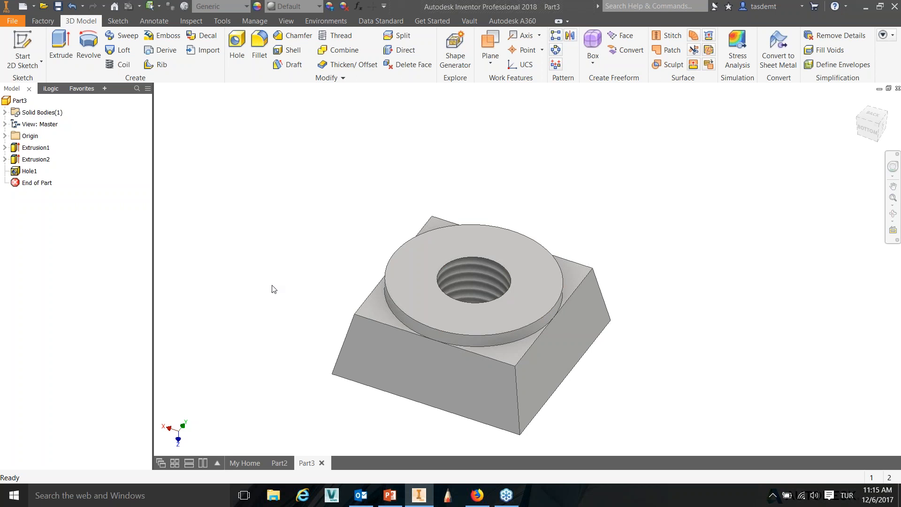
# Create a new assembly from the metric Standard (mm).iam template.
pyautogui.click(25, 6)
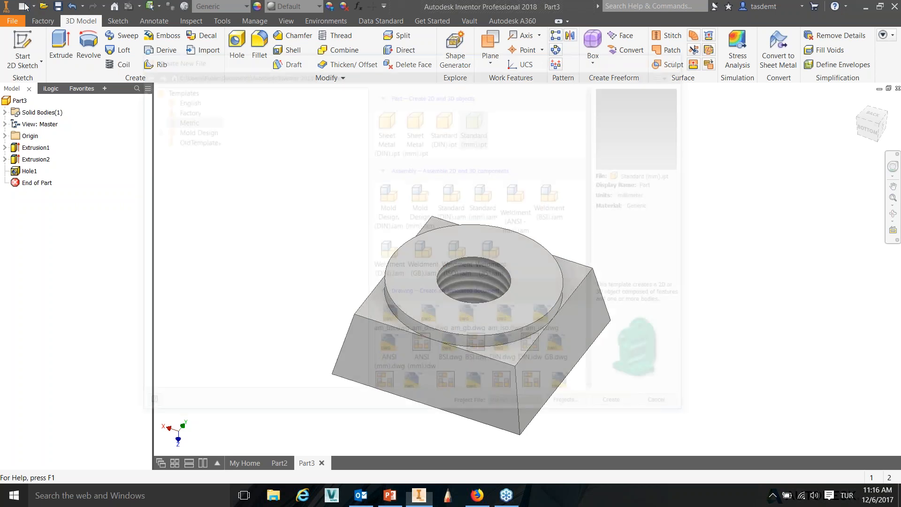
pyautogui.click(490, 198)
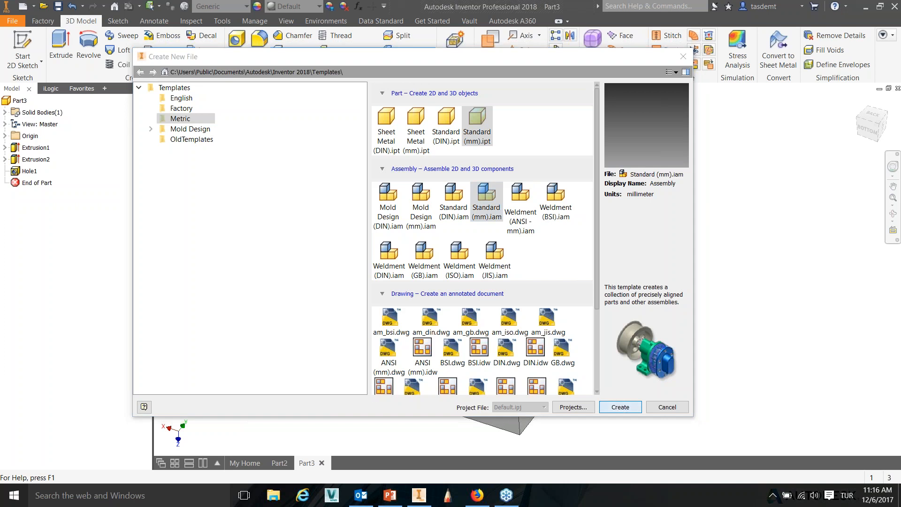
pyautogui.click(620, 407)
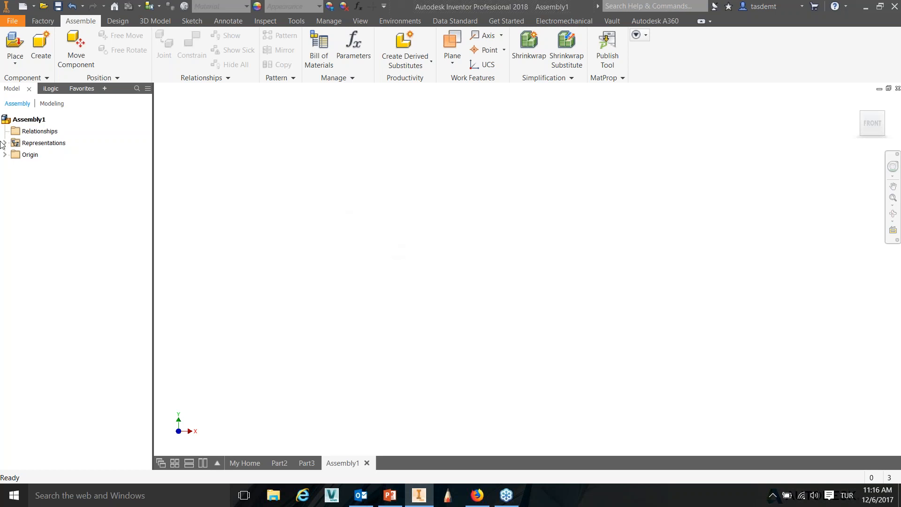
# Turn on the visibility of all the assembly's origin planes, axes and center point.
pyautogui.click(5, 155)
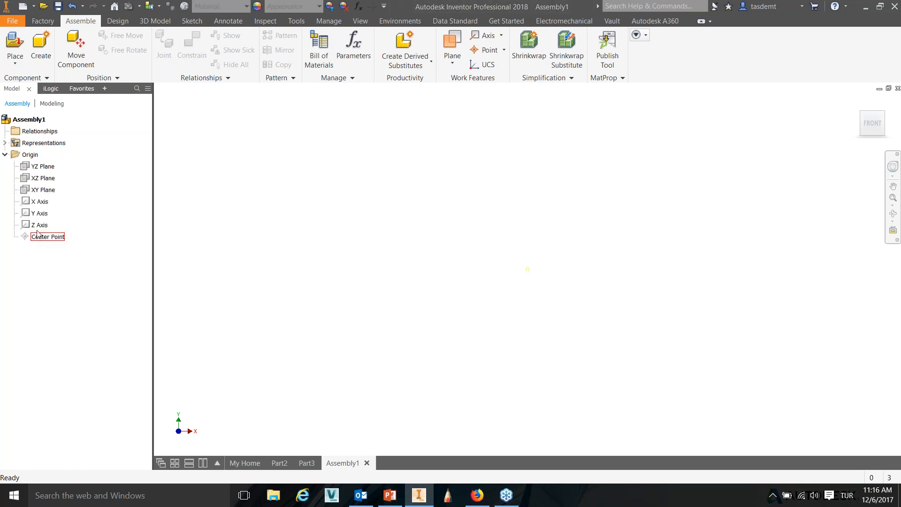
pyautogui.click(43, 167)
pyautogui.keyDown('shift'); pyautogui.click(47, 236); pyautogui.keyUp('shift')
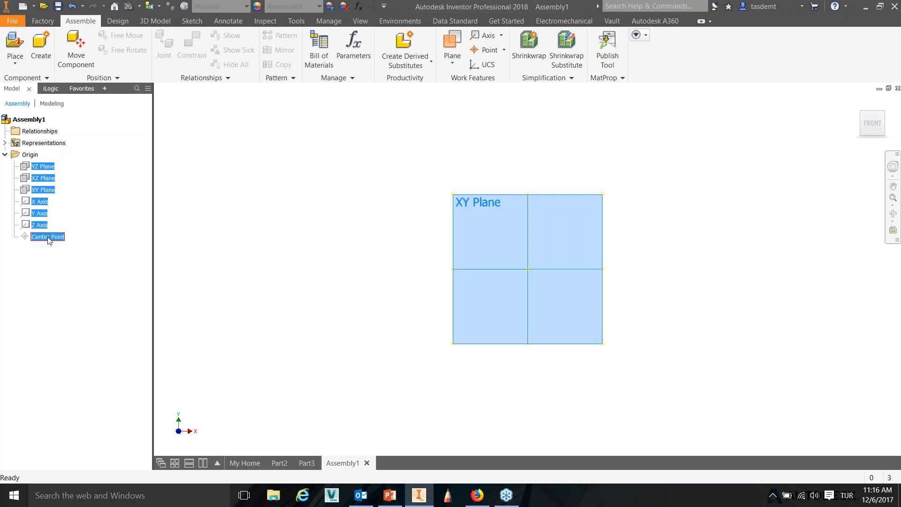
pyautogui.rightClick(39, 169)
pyautogui.click(63, 215)
pyautogui.keyDown('shift'); pyautogui.moveTo(446, 228); pyautogui.dragTo(399, 241, button='middle'); pyautogui.keyUp('shift')
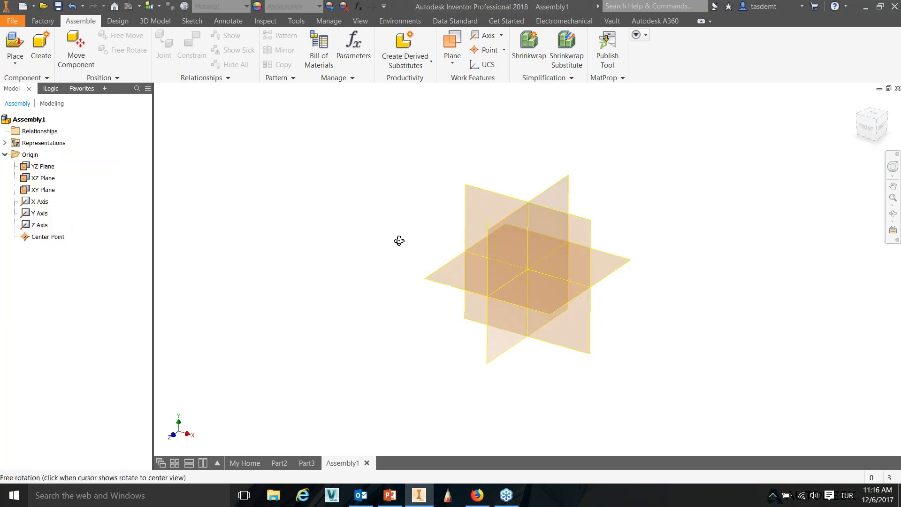
pyautogui.keyDown('shift'); pyautogui.moveTo(615, 235); pyautogui.dragTo(567, 230, button='middle'); pyautogui.keyUp('shift')
# Turn off the visibility of the assembly's origin planes, axes and center point.
pyautogui.click(37, 167)
pyautogui.keyDown('shift'); pyautogui.click(45, 236); pyautogui.keyUp('shift')
pyautogui.rightClick(41, 237)
pyautogui.click(52, 287)
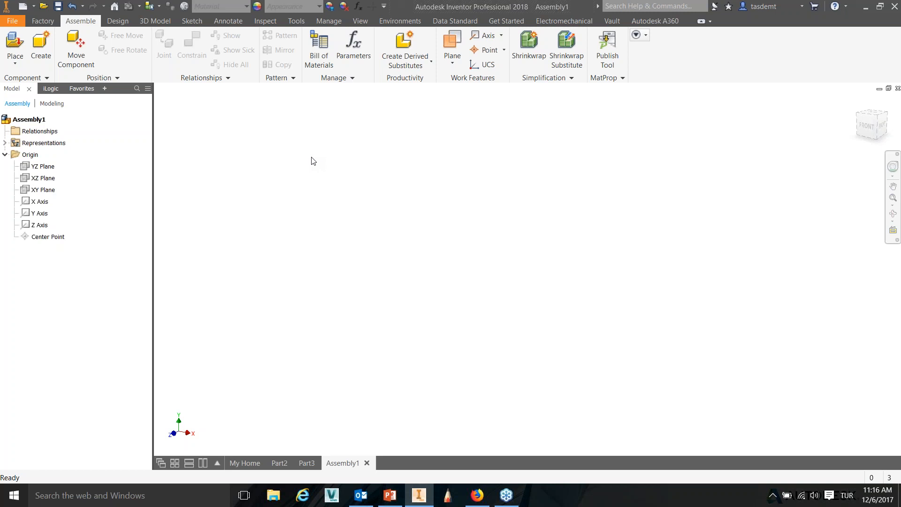
# Start placing a component and load part 2-a from Workshops > Inventor and Factory Workshop > Chapter 3 on the DATA (D:) drive.
pyautogui.rightClick(438, 209)
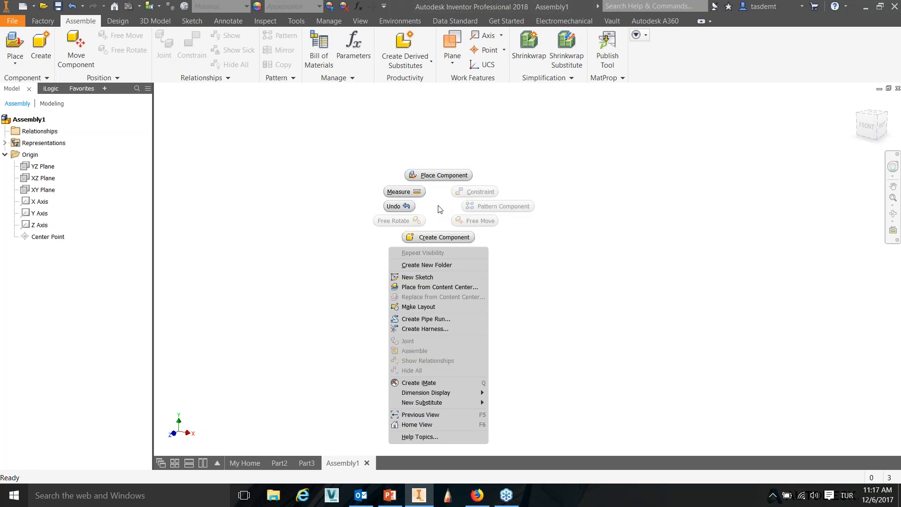
pyautogui.click(433, 174)
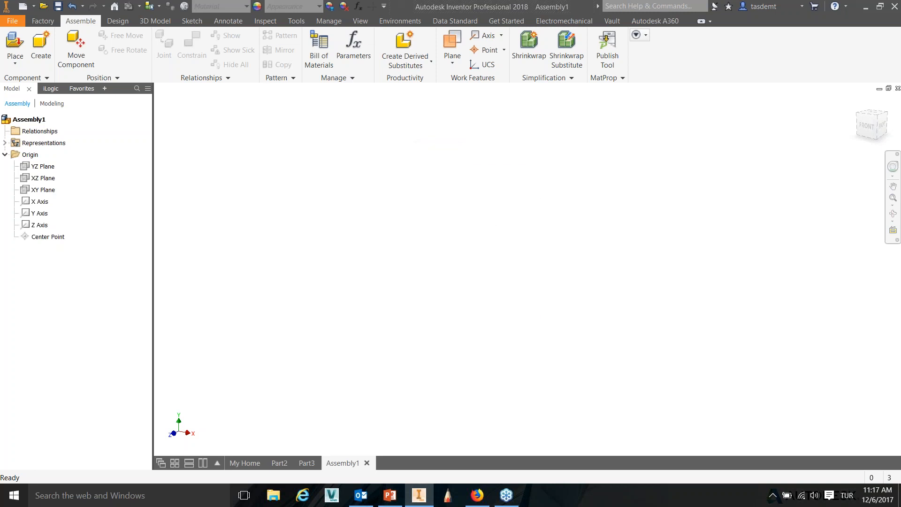
pyautogui.click(516, 75)
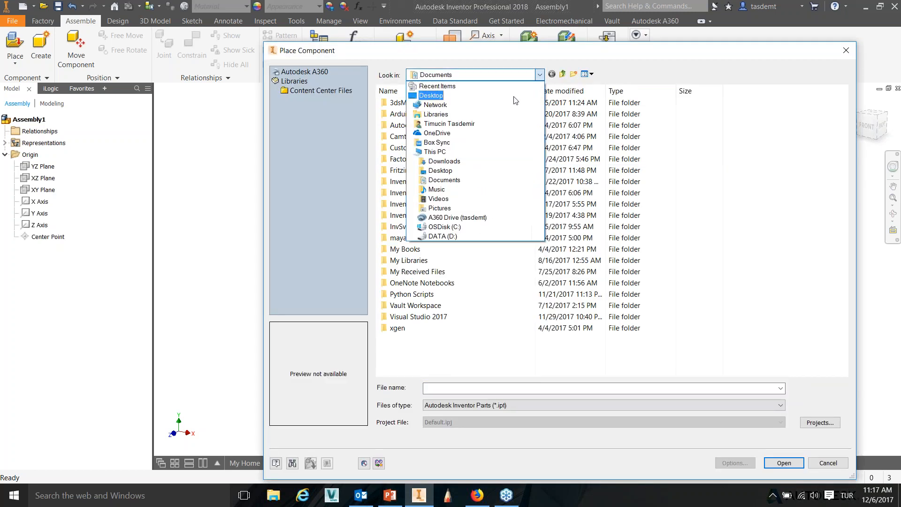
pyautogui.click(439, 236)
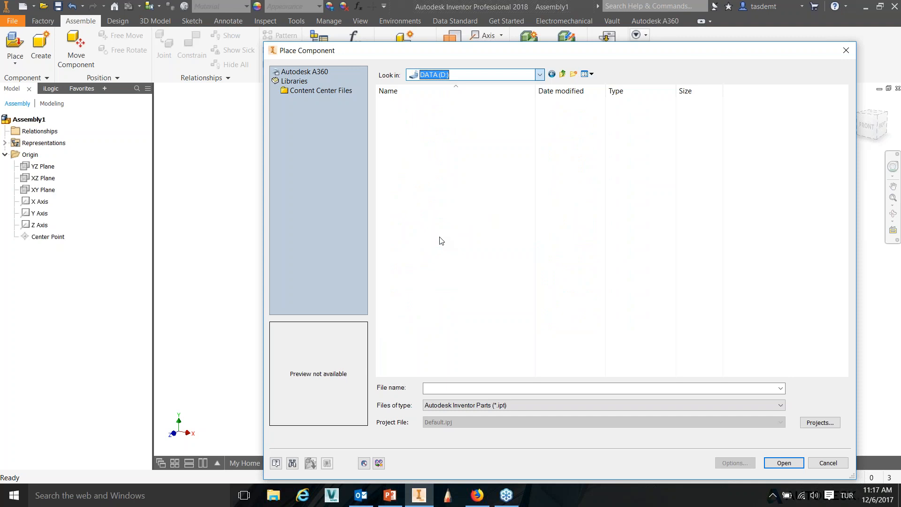
pyautogui.doubleClick(433, 272)
pyautogui.doubleClick(429, 363)
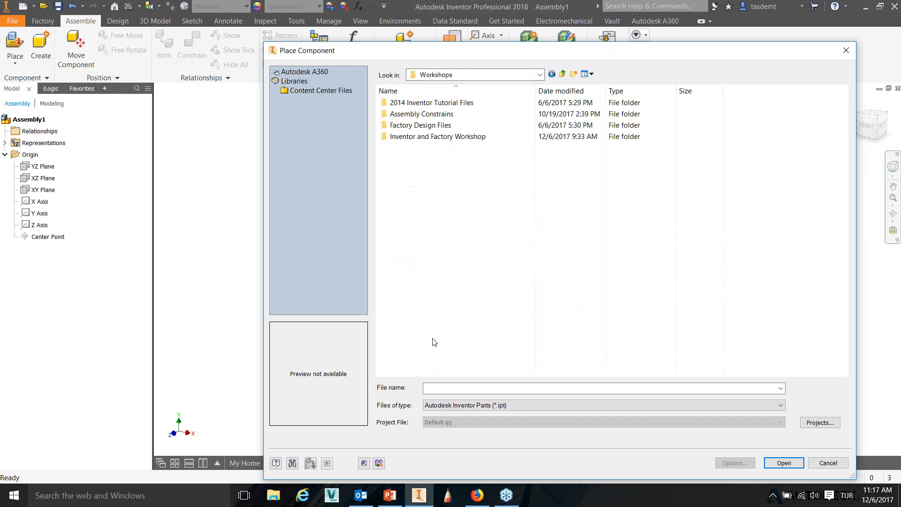
pyautogui.doubleClick(405, 136)
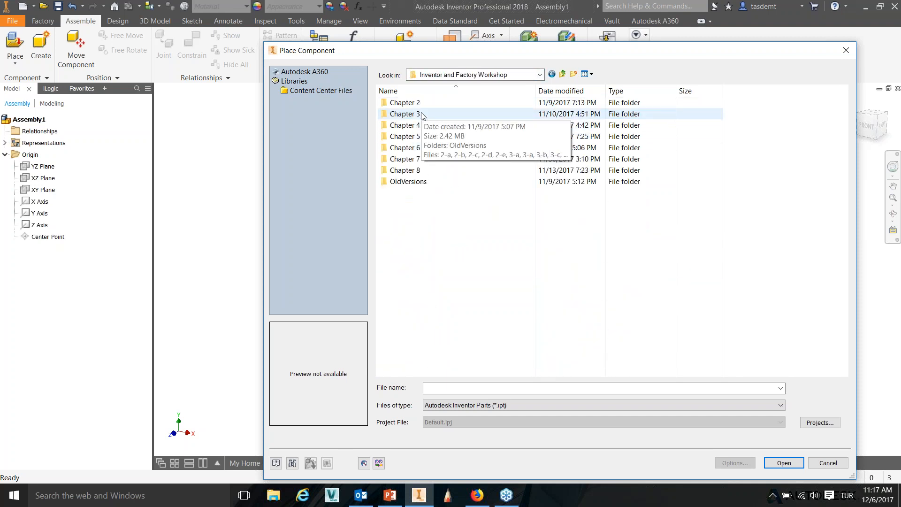
pyautogui.doubleClick(421, 114)
pyautogui.click(397, 114)
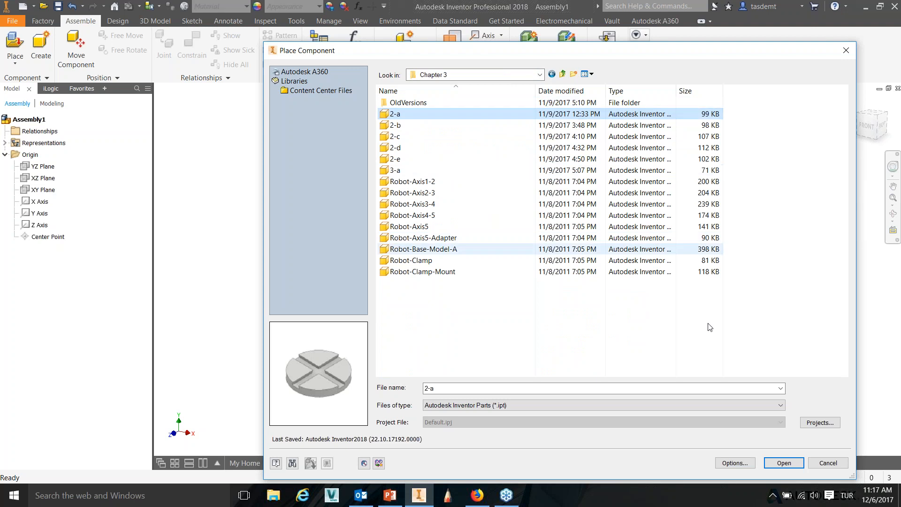
pyautogui.click(784, 462)
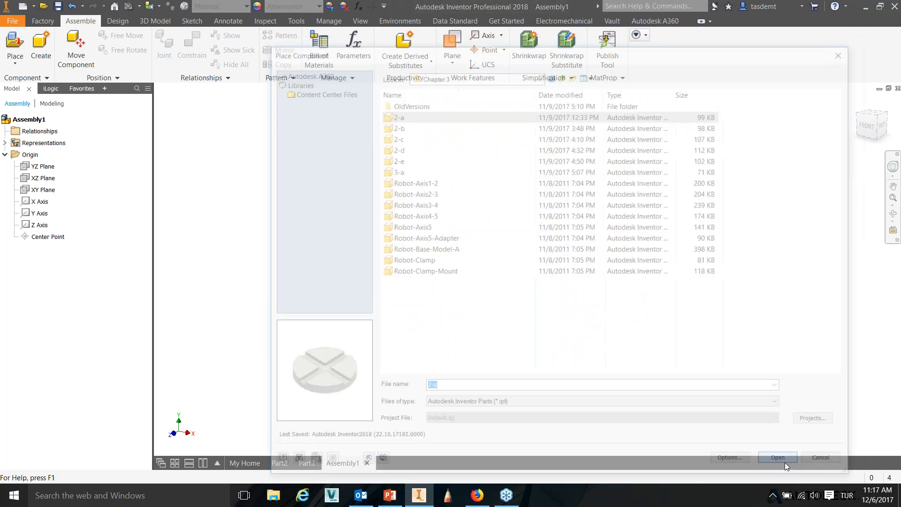
# Place one instance of the slotted disc grounded at the assembly origin and end the placement.
pyautogui.scroll(-3, 556, 273)
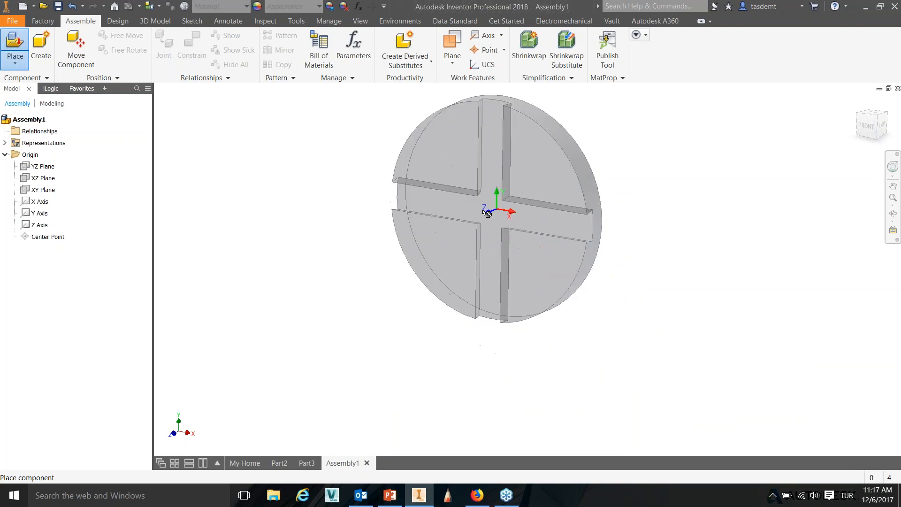
pyautogui.rightClick(472, 243)
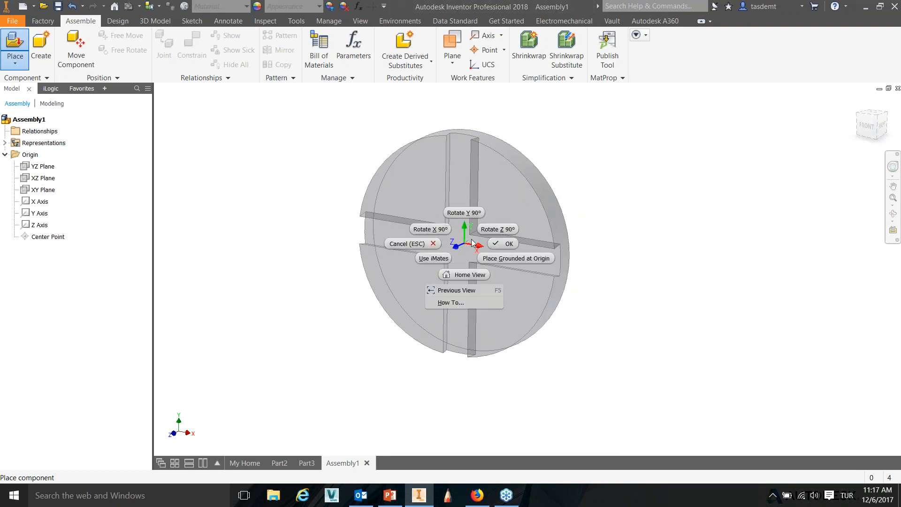
pyautogui.click(524, 258)
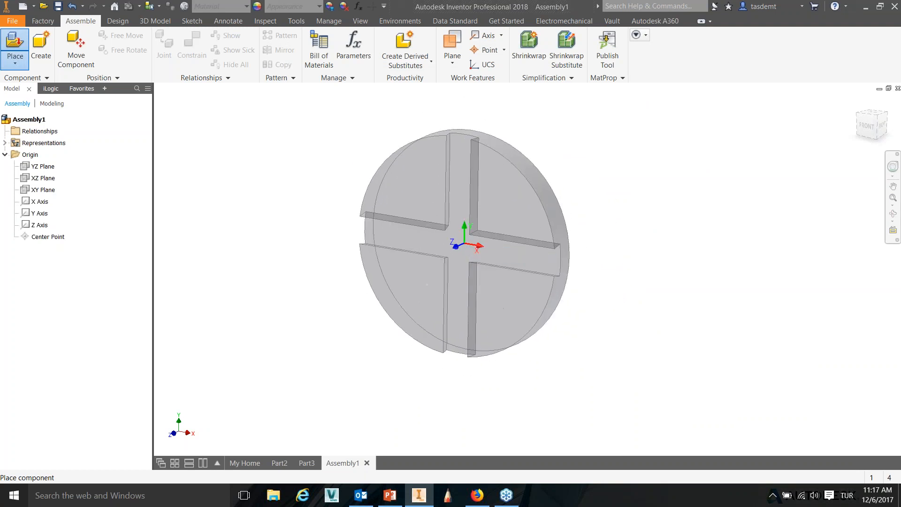
pyautogui.rightClick(672, 154)
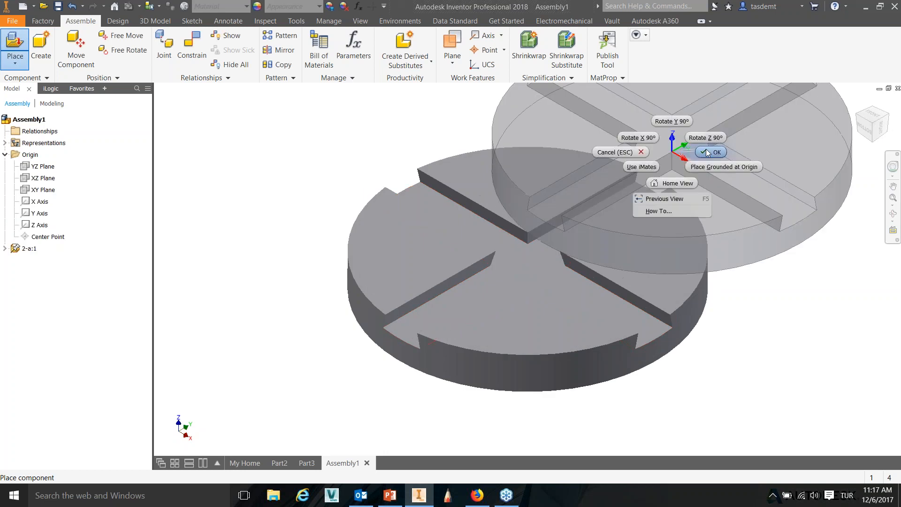
pyautogui.click(708, 152)
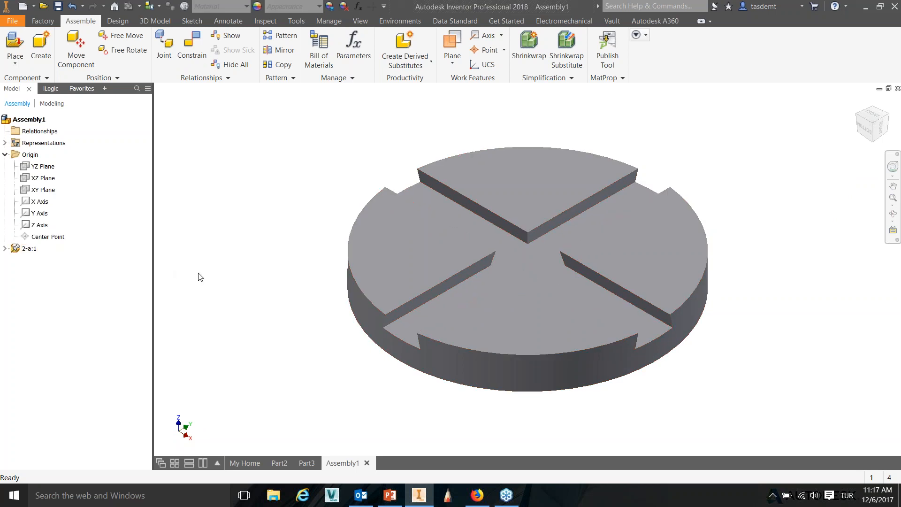
# Examine the origin geometry of component 2-a, comparing its center point with the assembly's center point.
pyautogui.click(6, 249)
pyautogui.click(14, 260)
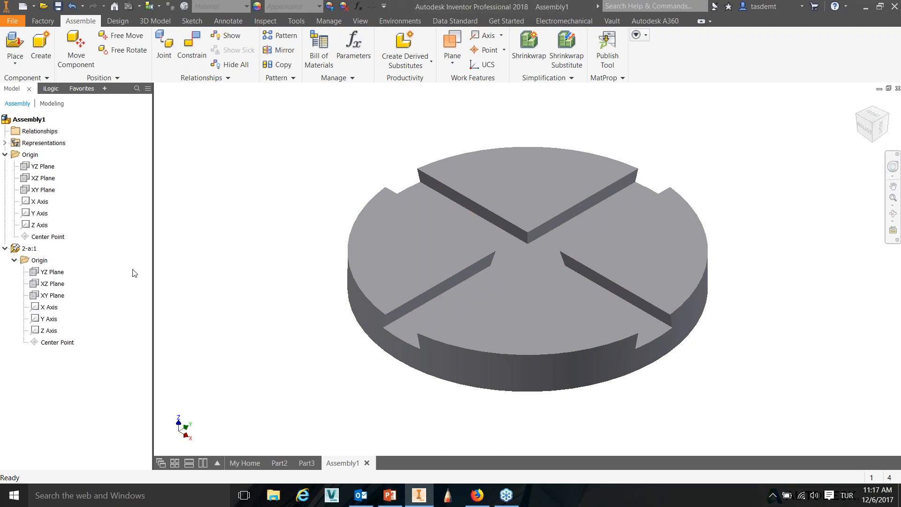
pyautogui.click(63, 342)
pyautogui.click(57, 343)
pyautogui.keyDown('ctrl'); pyautogui.click(53, 237); pyautogui.keyUp('ctrl')
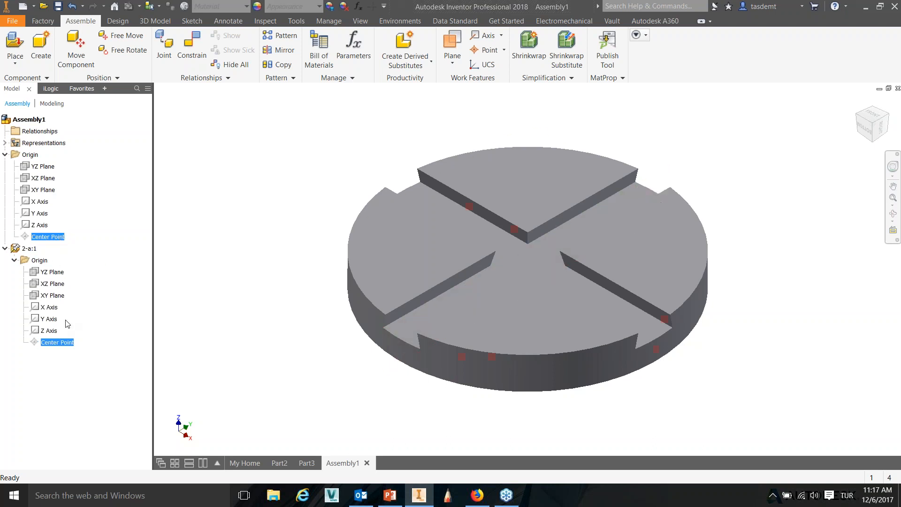
pyautogui.click(195, 237)
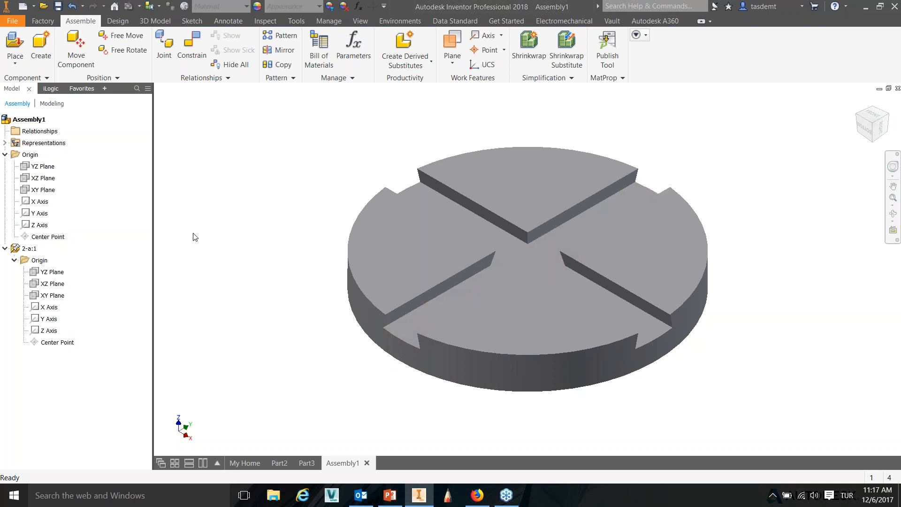
pyautogui.click(5, 249)
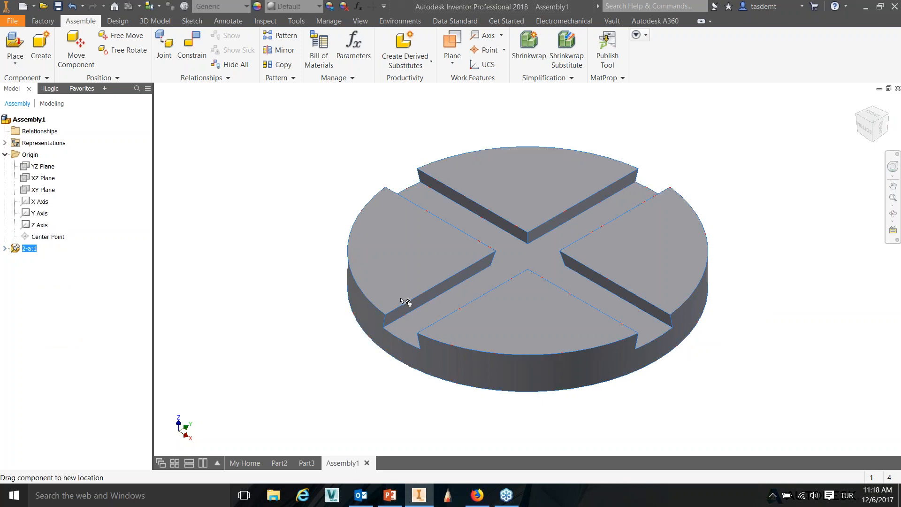
# Check the Grounded setting of the slotted disc 2-a and dismiss the save reminder.
pyautogui.click(458, 249)
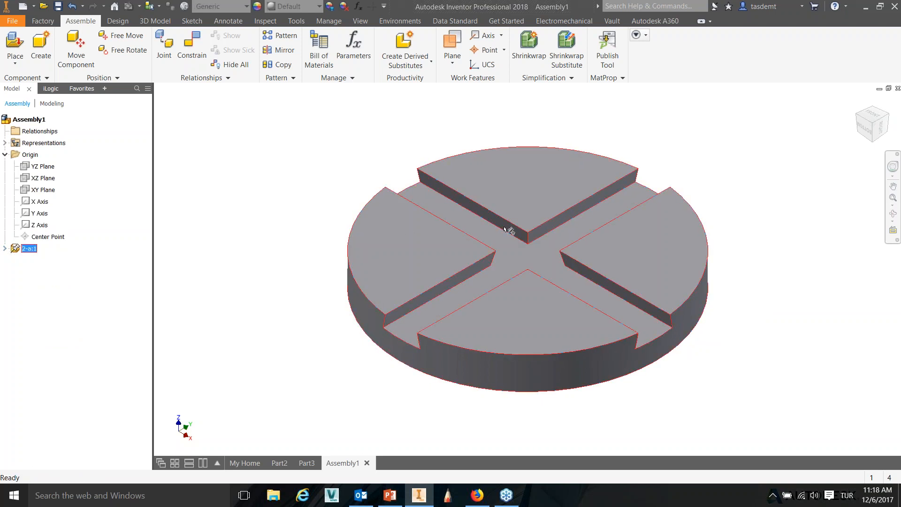
pyautogui.rightClick(24, 252)
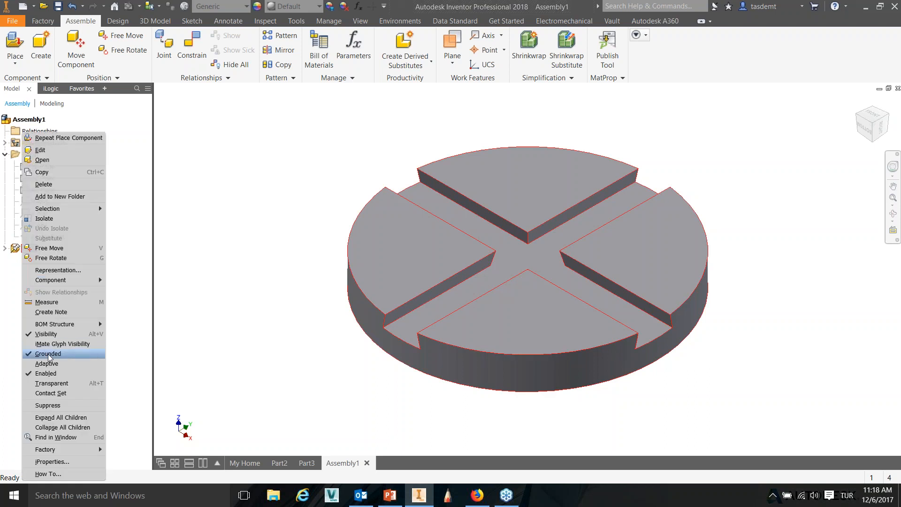
pyautogui.click(210, 252)
pyautogui.click(280, 210)
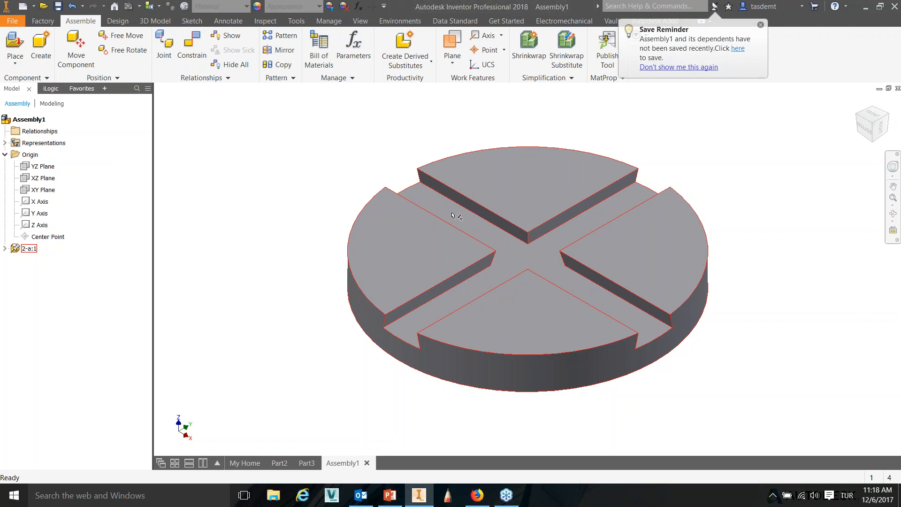
pyautogui.click(760, 24)
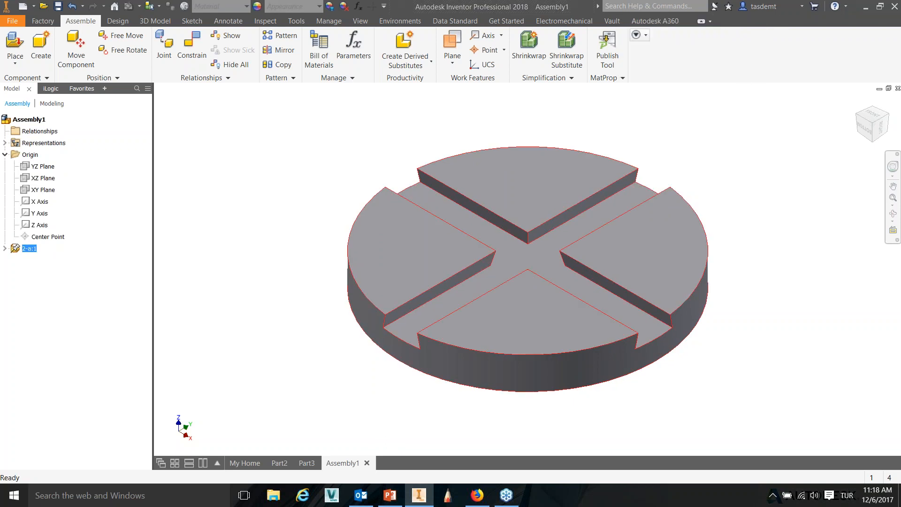
# Start placing components and load parts 2-b, 2-c, 2-d and 2-e together from the Chapter 3 folder.
pyautogui.rightClick(306, 151)
pyautogui.click(308, 124)
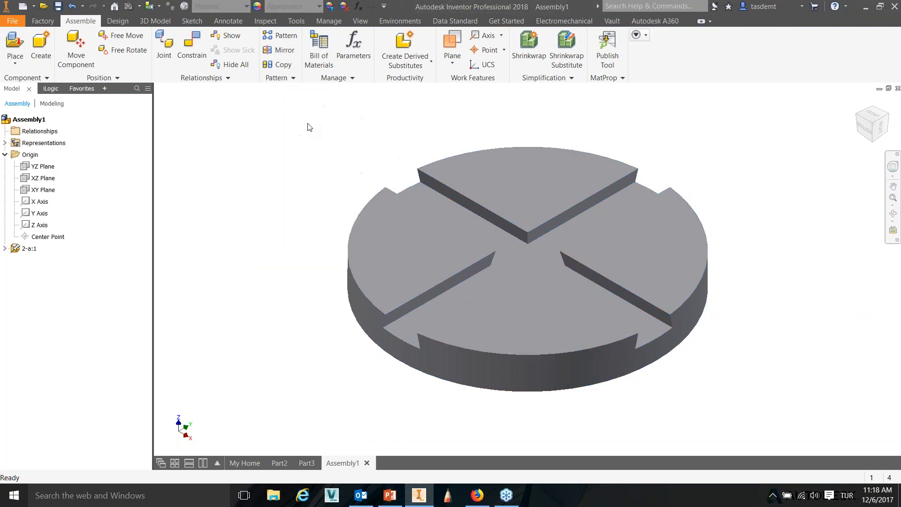
pyautogui.click(396, 125)
pyautogui.keyDown('ctrl'); pyautogui.click(397, 136); pyautogui.keyUp('ctrl')
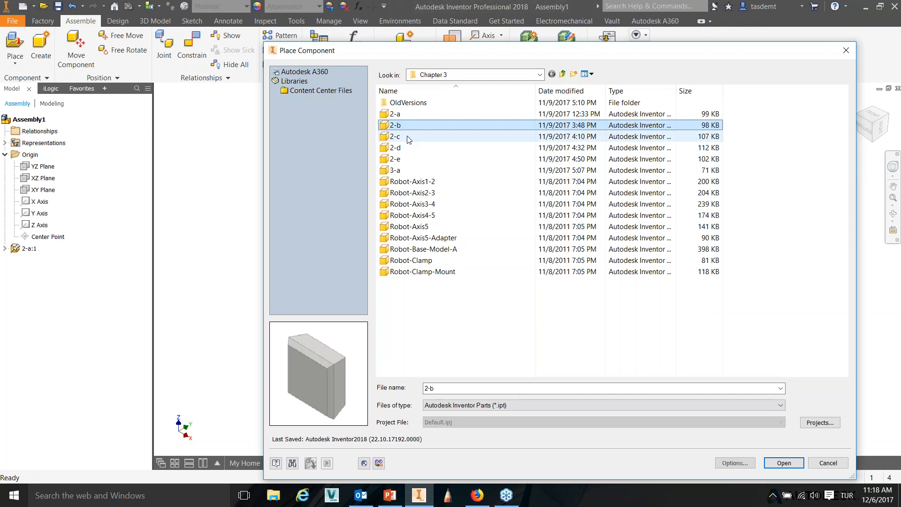
pyautogui.keyDown('ctrl'); pyautogui.click(404, 148); pyautogui.keyUp('ctrl')
pyautogui.keyDown('ctrl'); pyautogui.click(402, 159); pyautogui.keyUp('ctrl')
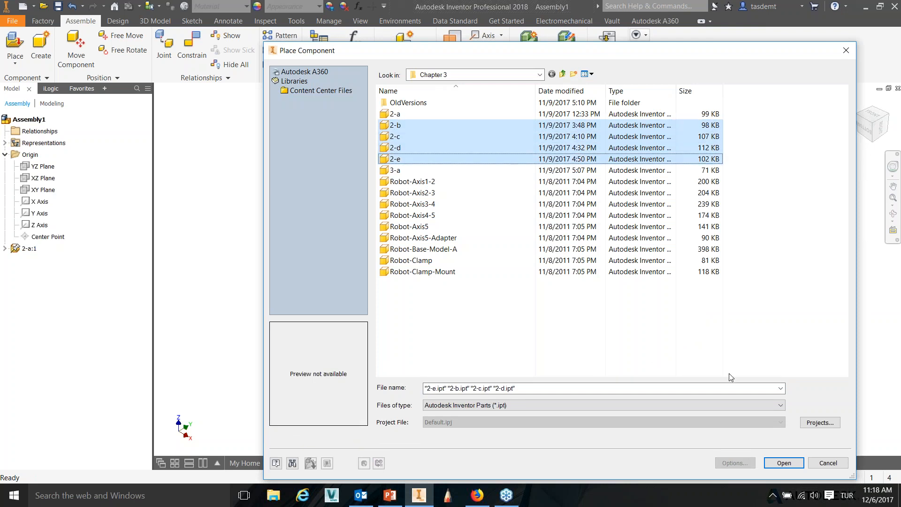
pyautogui.click(783, 464)
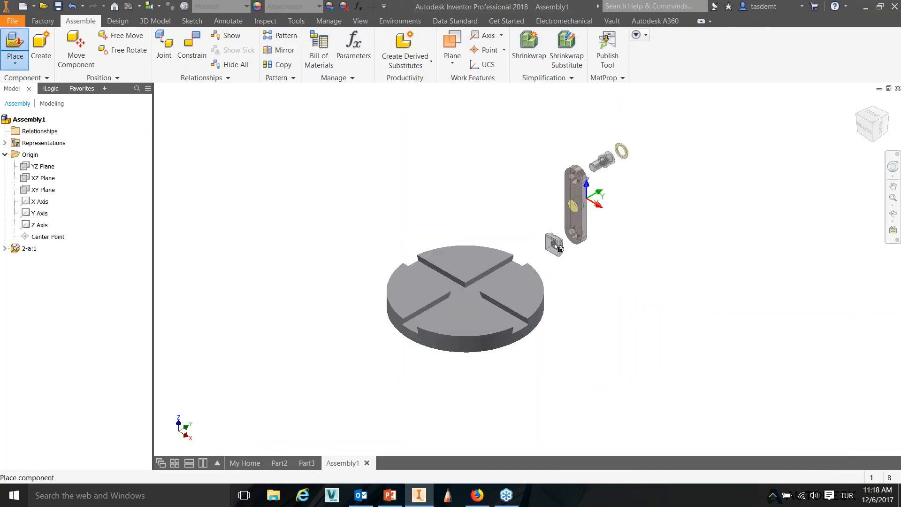
# Place one instance of each of the four loaded parts beside the slotted disc and end the placement.
pyautogui.rightClick(555, 245)
pyautogui.click(556, 245)
pyautogui.click(562, 250)
pyautogui.rightClick(523, 182)
pyautogui.click(552, 184)
# Start placing a constraint and review the Angle, Motion and Transitional constraint options before returning to the Mate type.
pyautogui.keyDown('shift'); pyautogui.moveTo(588, 247); pyautogui.dragTo(581, 266, button='middle'); pyautogui.keyUp('shift')
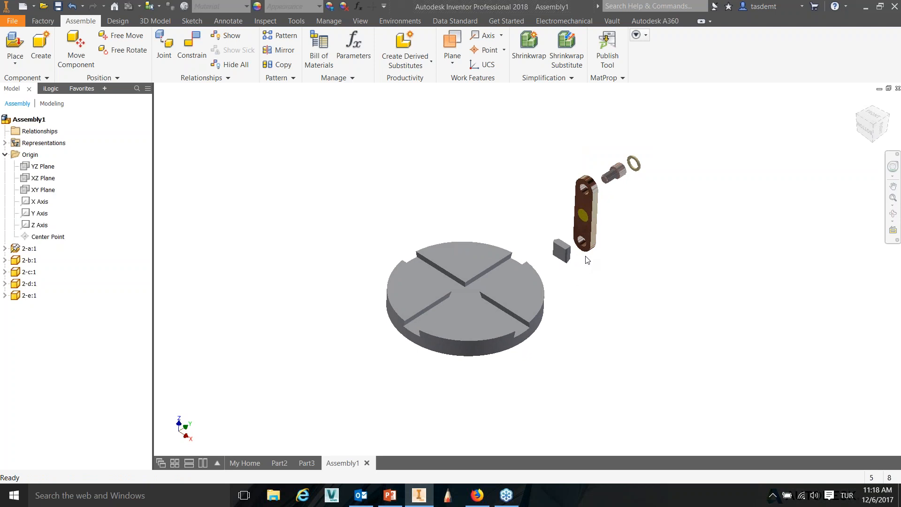
pyautogui.scroll(4, 558, 269)
pyautogui.scroll(-2, 554, 266)
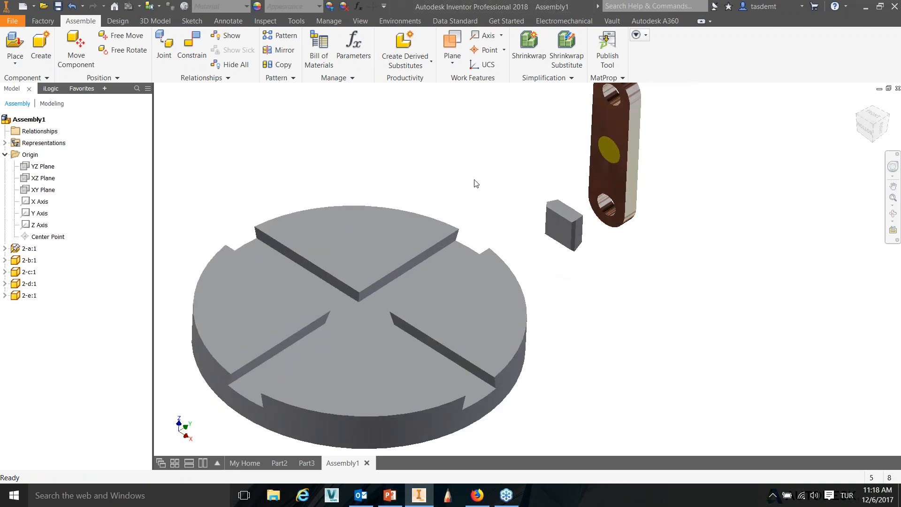
pyautogui.rightClick(476, 183)
pyautogui.click(513, 163)
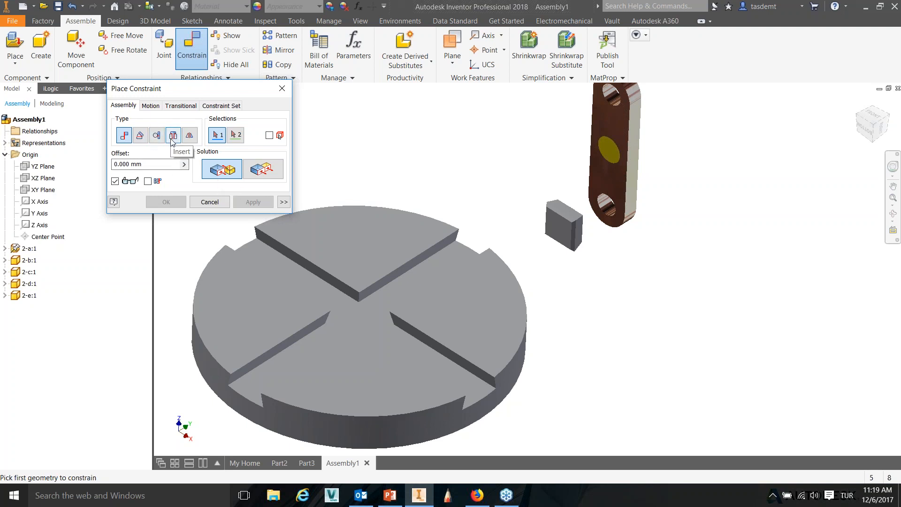
pyautogui.click(140, 135)
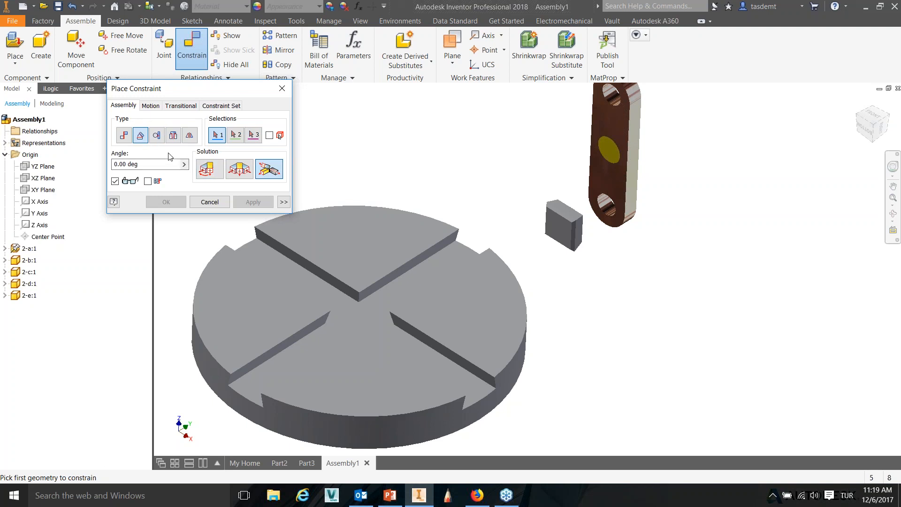
pyautogui.click(126, 137)
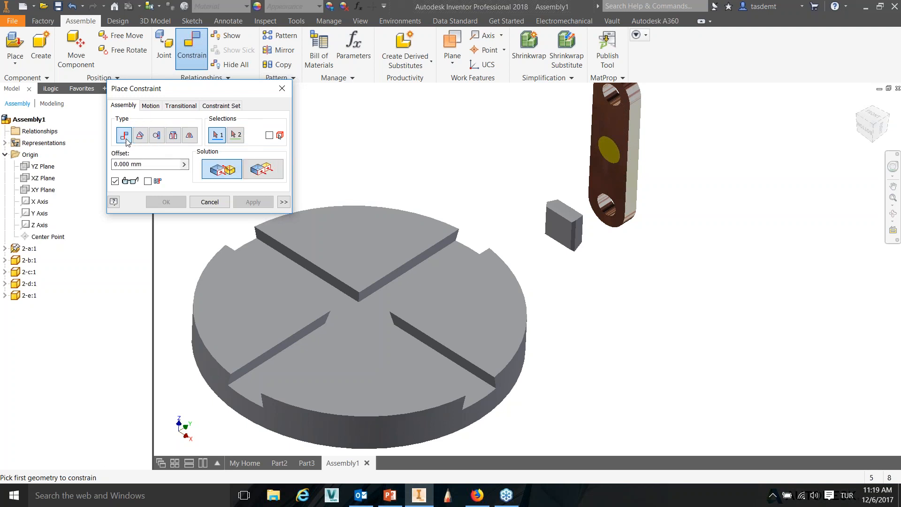
pyautogui.click(150, 106)
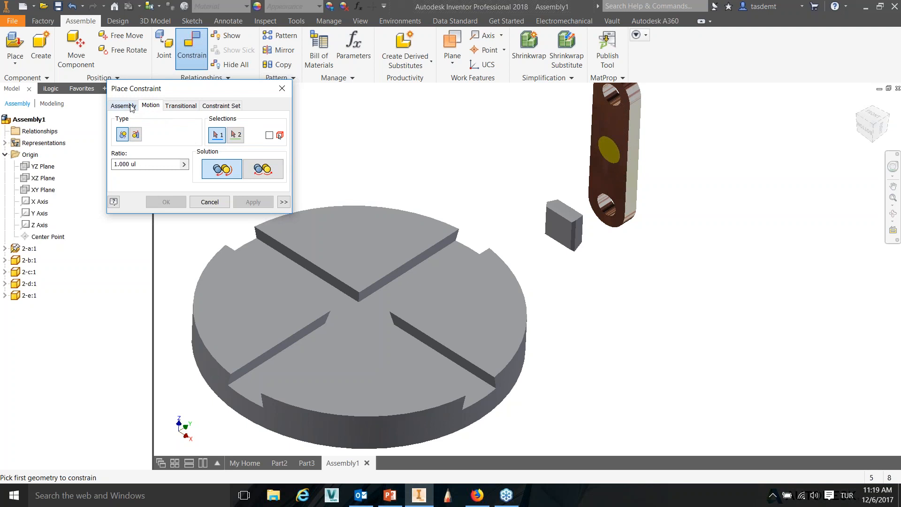
pyautogui.click(170, 107)
pyautogui.click(123, 106)
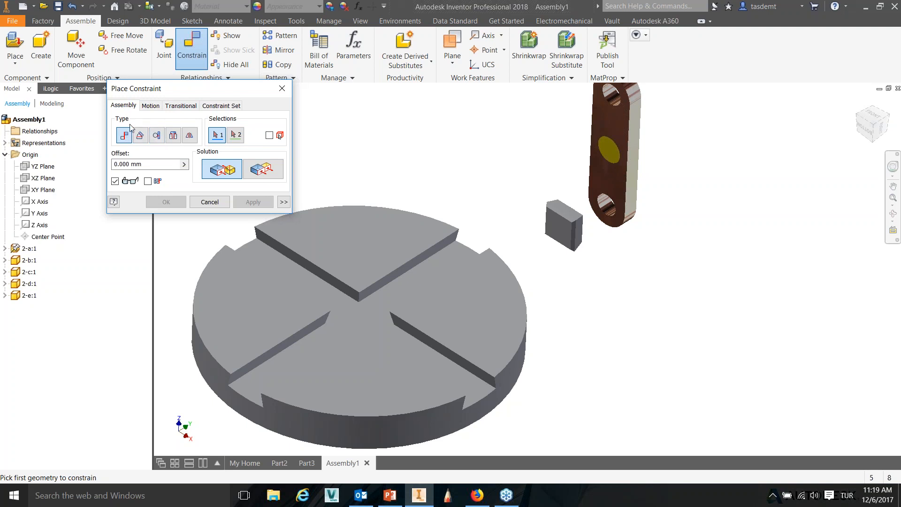
# Mate the flat underside of block 2-b to the disc's slot floor with a 0 mm offset and apply it.
pyautogui.click(559, 229)
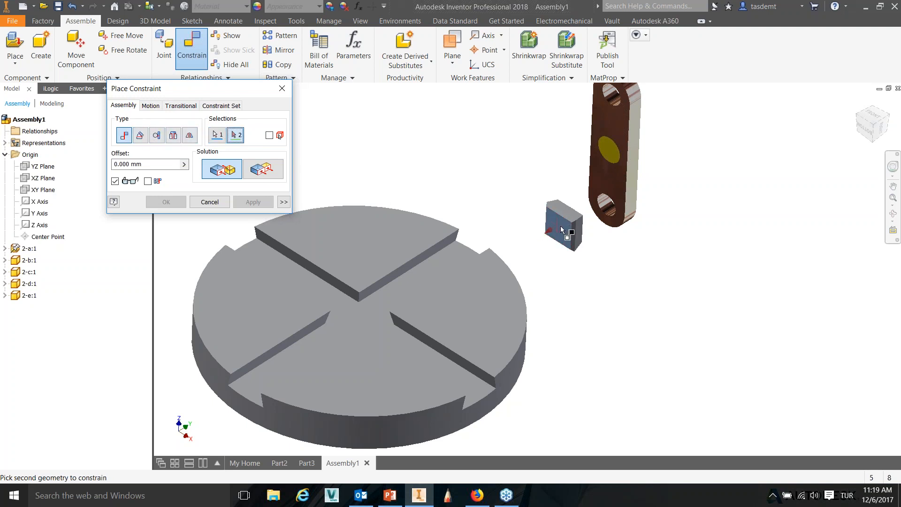
pyautogui.click(428, 278)
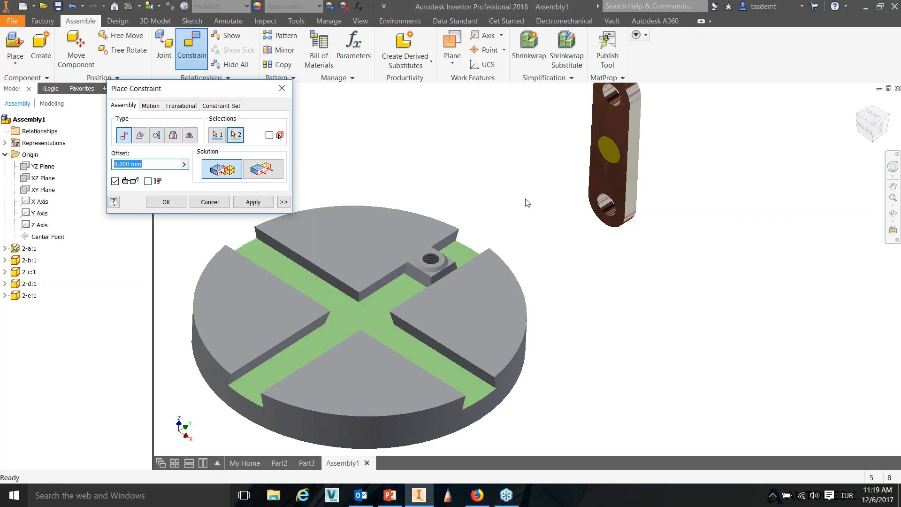
pyautogui.click(528, 166)
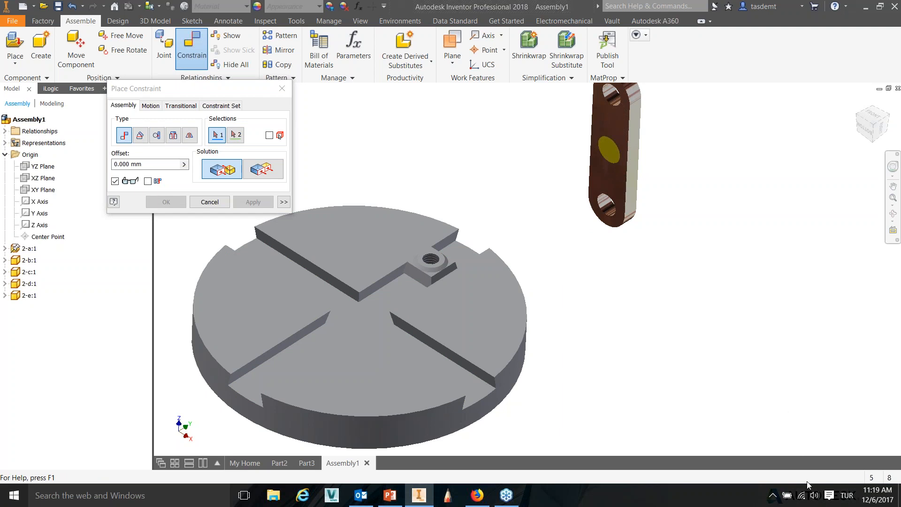
# Set the computer's speaker volume to 24 and return to the assembly.
pyautogui.click(820, 506)
pyautogui.moveTo(793, 465); pyautogui.dragTo(762, 466)
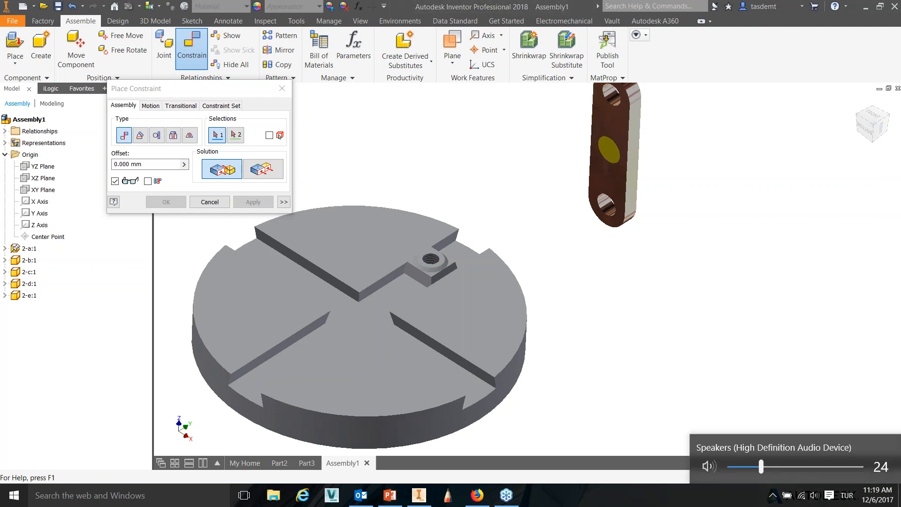
pyautogui.click(551, 259)
# Mate the slanted side face of block 2-b to the adjacent slot wall with a 0 mm offset and finish constraining.
pyautogui.scroll(3, 430, 268)
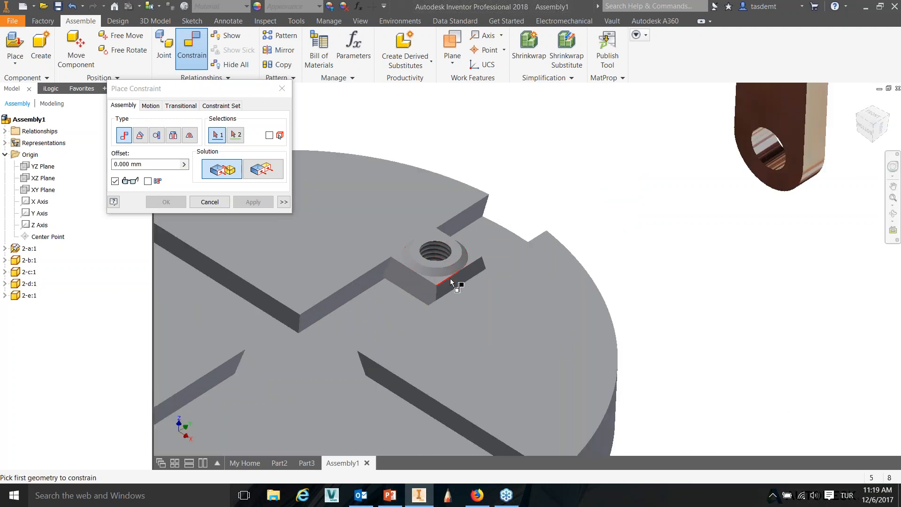
pyautogui.click(455, 284)
pyautogui.keyDown('shift'); pyautogui.moveTo(467, 258); pyautogui.dragTo(741, 245, button='middle'); pyautogui.keyUp('shift')
pyautogui.scroll(2, 375, 283)
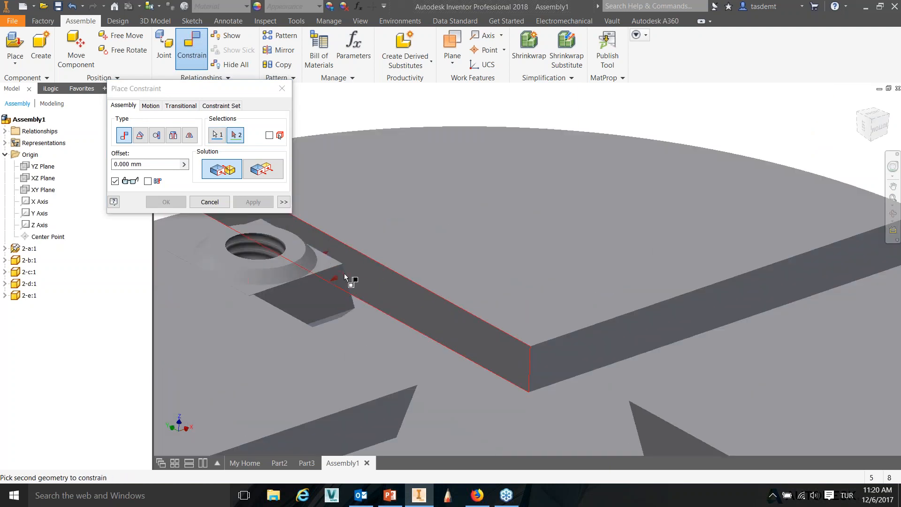
pyautogui.scroll(2, 346, 278)
pyautogui.click(377, 266)
pyautogui.rightClick(419, 209)
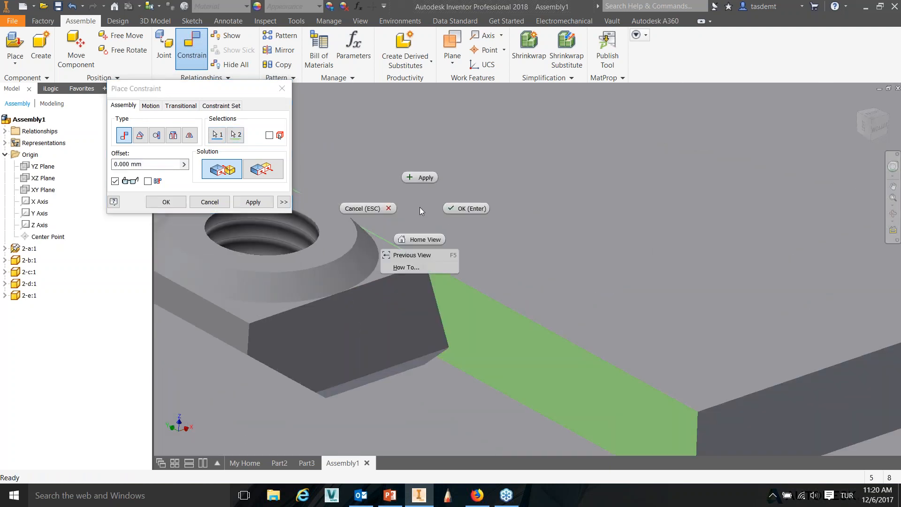
pyautogui.click(426, 182)
pyautogui.scroll(-5, 469, 237)
pyautogui.keyDown('shift'); pyautogui.moveTo(469, 237); pyautogui.dragTo(362, 247, button='middle'); pyautogui.keyUp('shift')
pyautogui.click(224, 205)
# Measure the gap between the upper corner of block 2-b and the upper corner of the opposite slot wall, viewed along the slot.
pyautogui.keyDown('shift'); pyautogui.moveTo(520, 264); pyautogui.dragTo(569, 249, button='middle'); pyautogui.keyUp('shift')
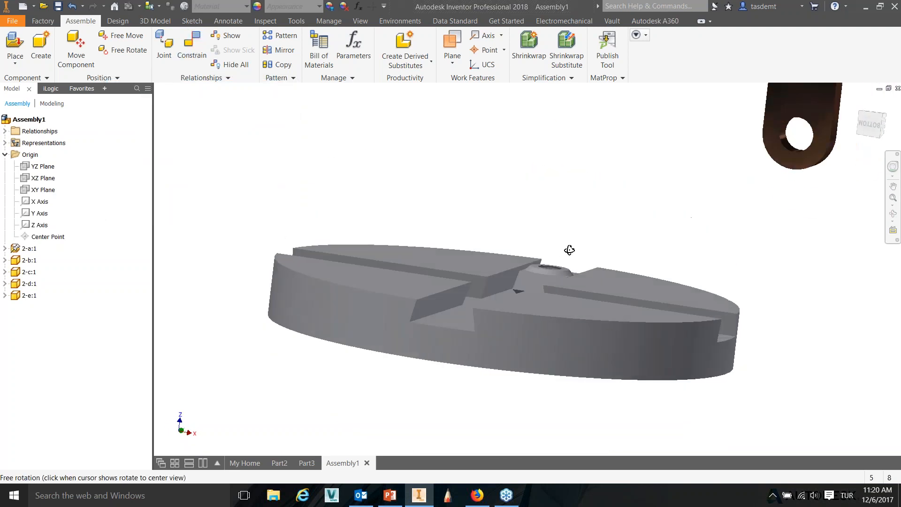
pyautogui.click(872, 126)
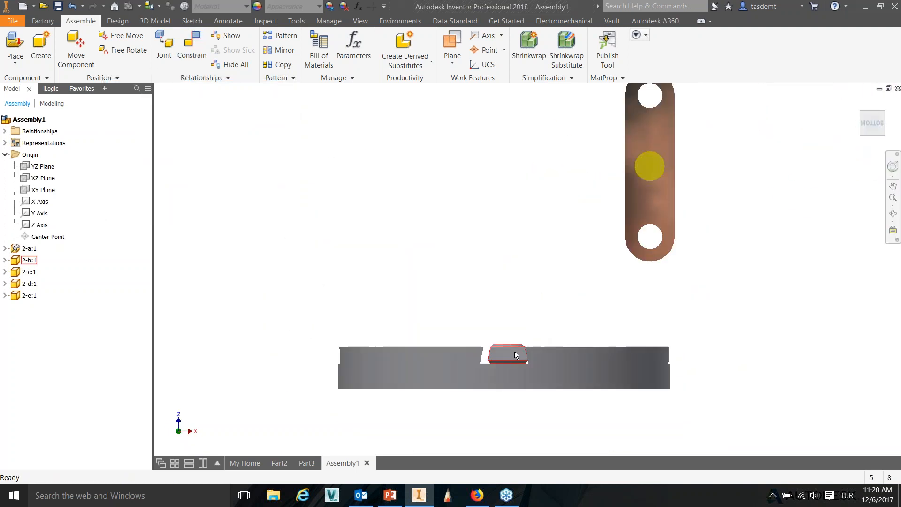
pyautogui.scroll(-3, 458, 337)
pyautogui.moveTo(457, 336); pyautogui.dragTo(470, 252, button='middle')
pyautogui.click(490, 277)
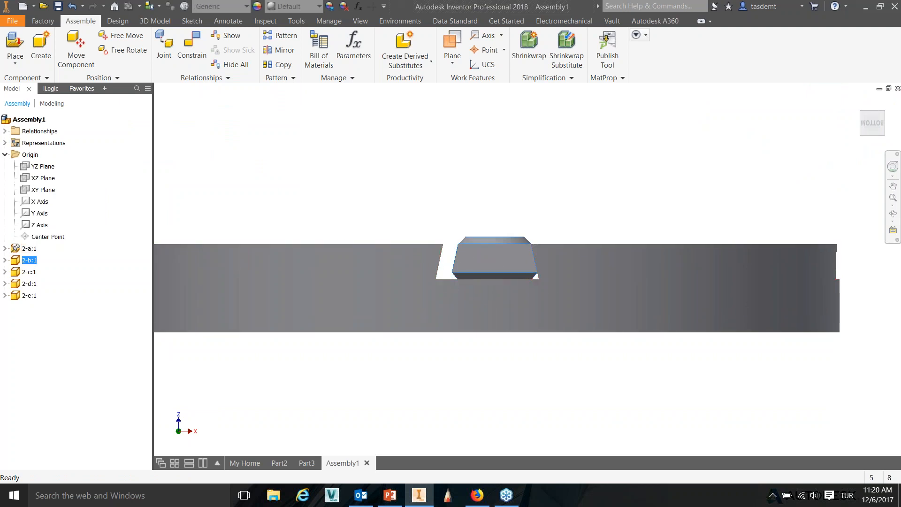
pyautogui.scroll(2, 454, 257)
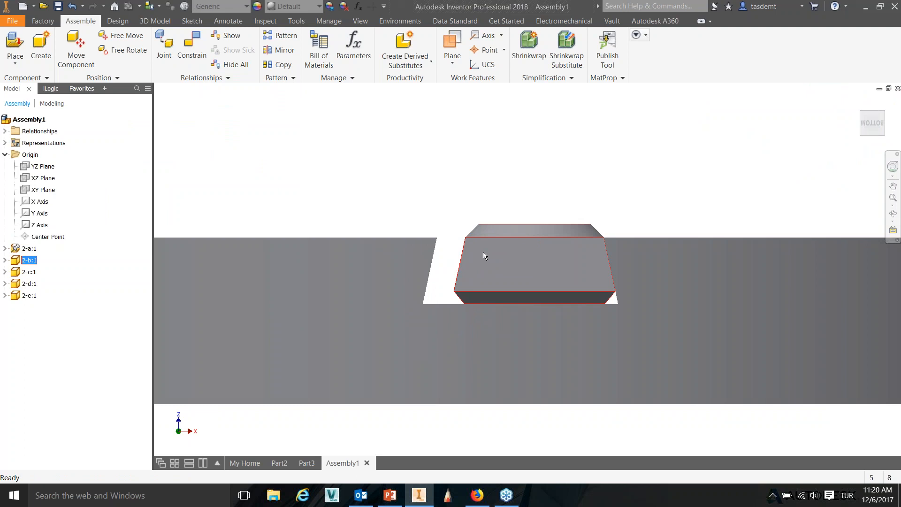
pyautogui.click(217, 98)
pyautogui.click(265, 20)
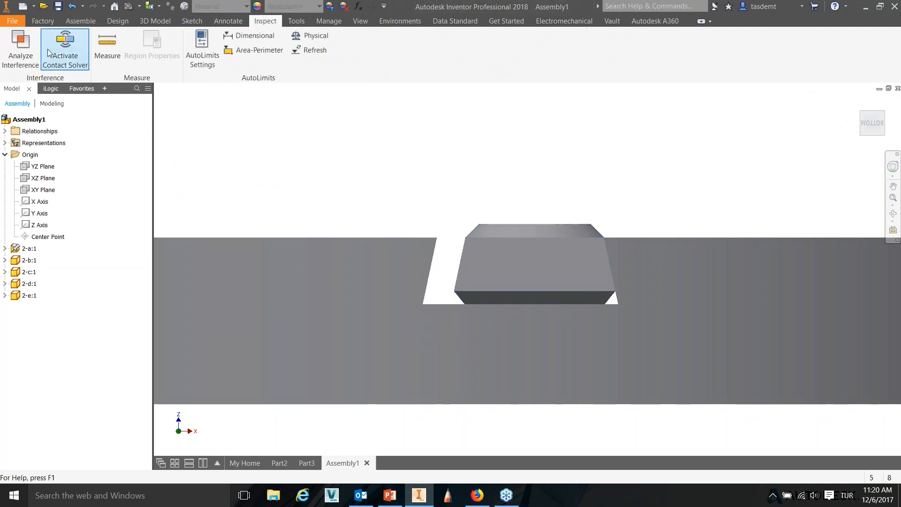
pyautogui.click(107, 45)
pyautogui.scroll(5, 453, 251)
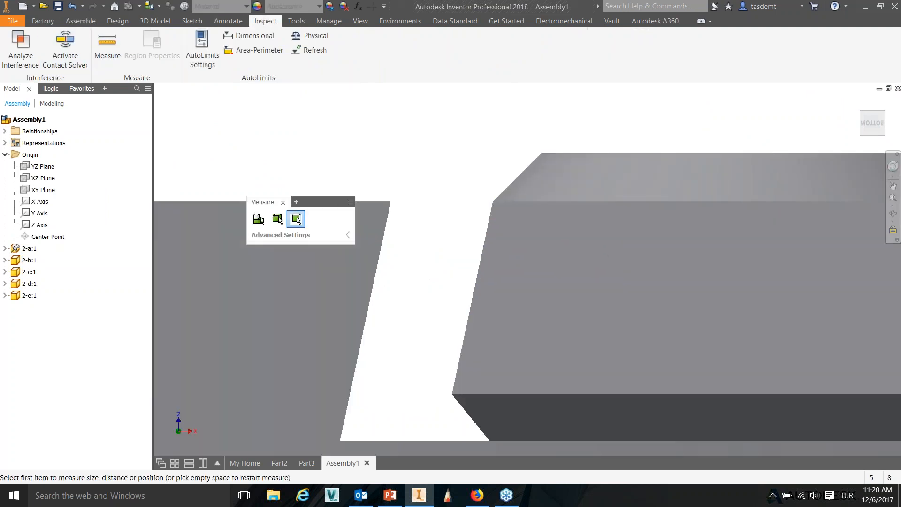
pyautogui.click(493, 201)
pyautogui.click(391, 201)
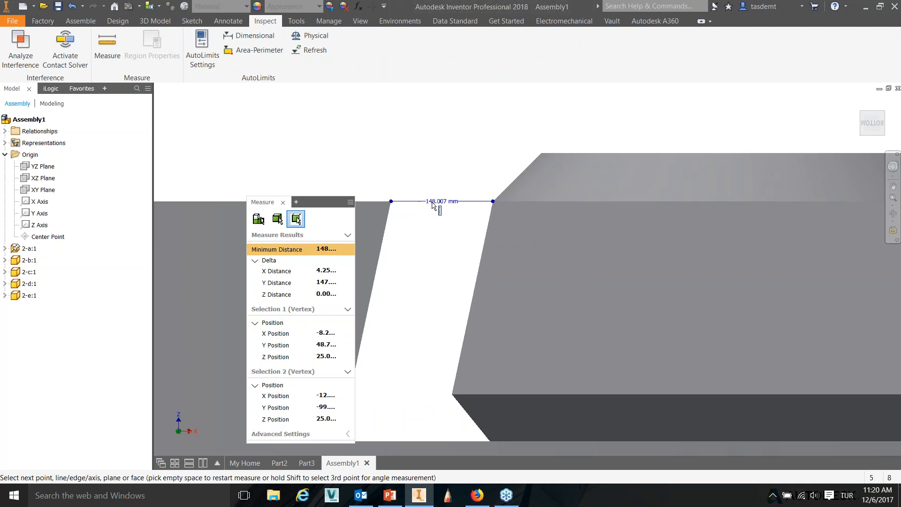
# Examine the X distance component of the measured gap and close the measurement.
pyautogui.scroll(-5, 425, 242)
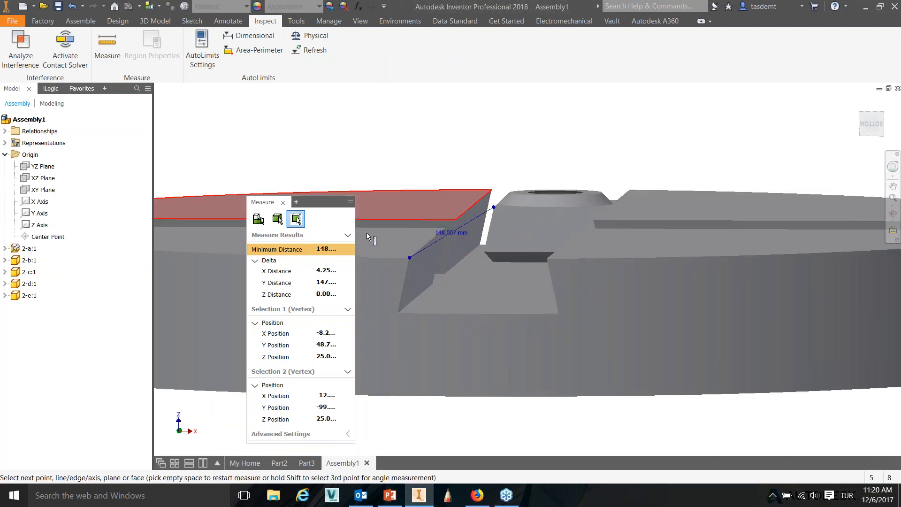
pyautogui.click(256, 260)
pyautogui.click(256, 260)
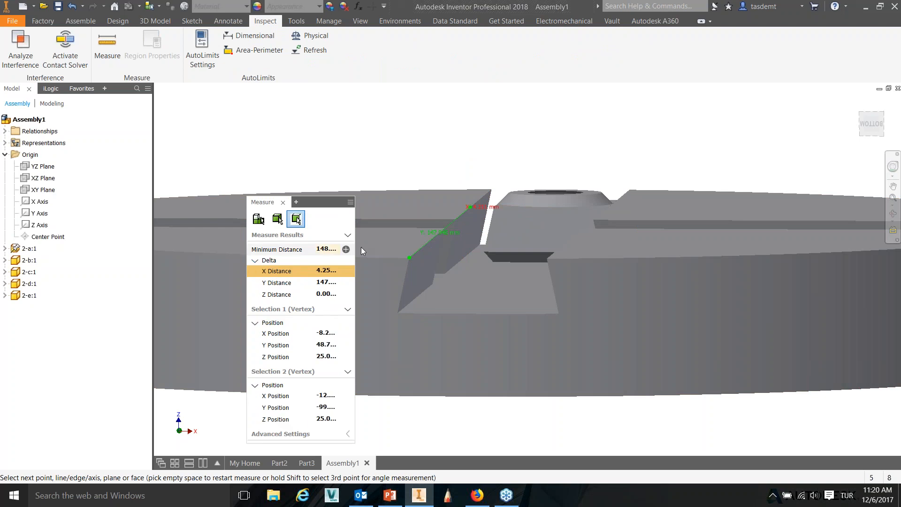
pyautogui.scroll(5, 483, 212)
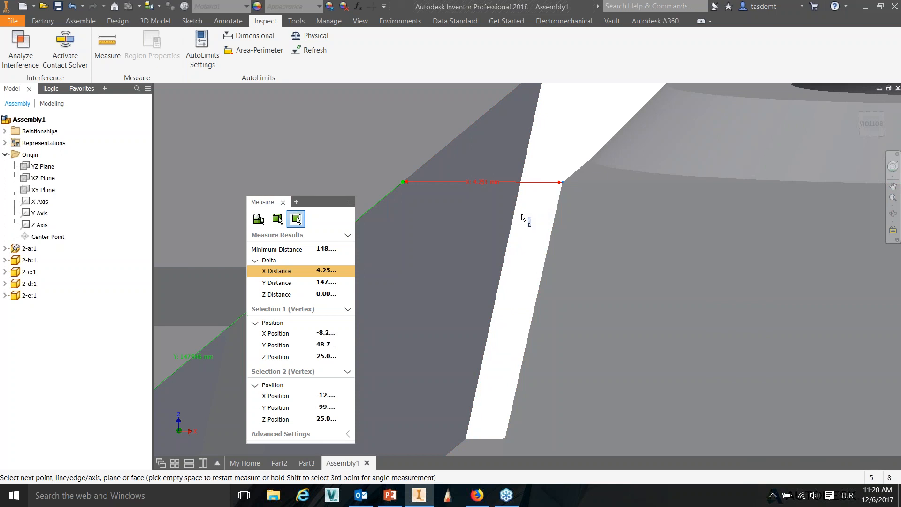
pyautogui.click(283, 203)
# Edit the slotted disc 2-a in place and open the sketch of its slot cut, Extrusion2.
pyautogui.scroll(-6, 509, 213)
pyautogui.moveTo(562, 188); pyautogui.dragTo(572, 118, button='middle')
pyautogui.scroll(-1, 573, 117)
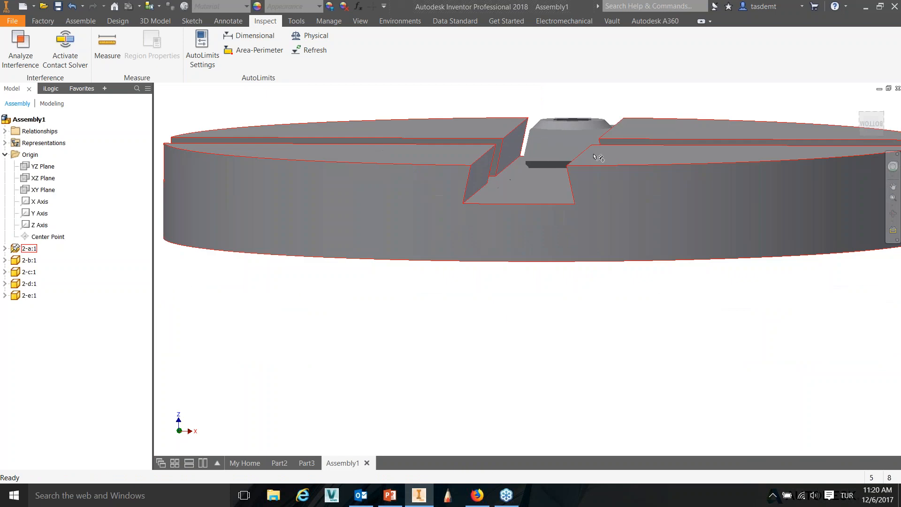
pyautogui.keyDown('shift'); pyautogui.moveTo(617, 181); pyautogui.dragTo(598, 241, button='middle'); pyautogui.keyUp('shift')
pyautogui.scroll(-3, 593, 204)
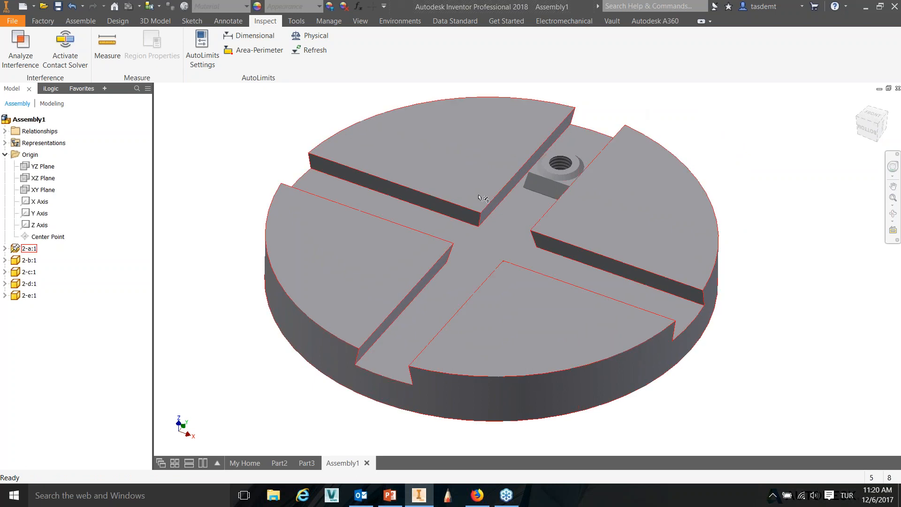
pyautogui.doubleClick(478, 196)
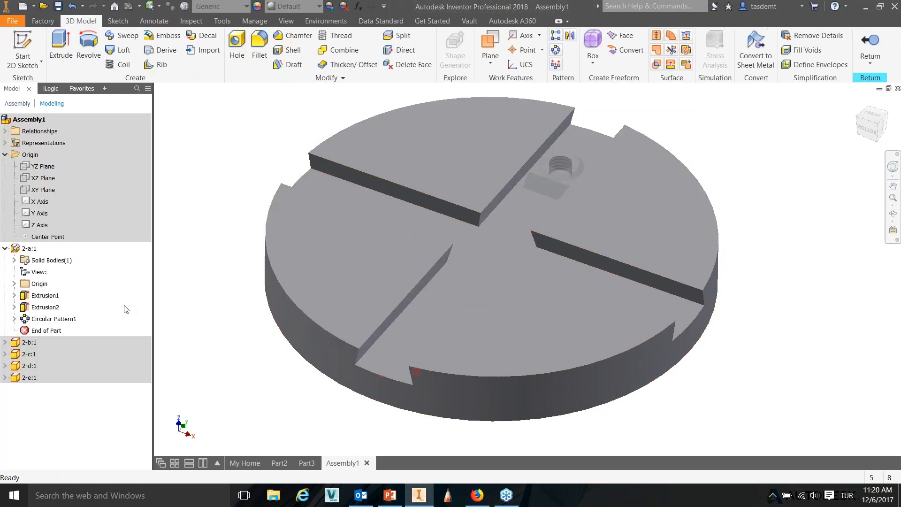
pyautogui.click(47, 295)
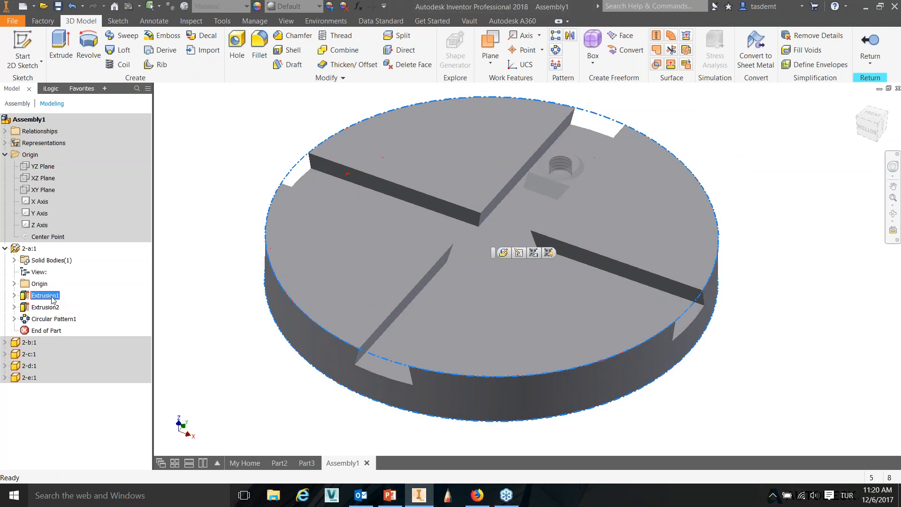
pyautogui.click(52, 308)
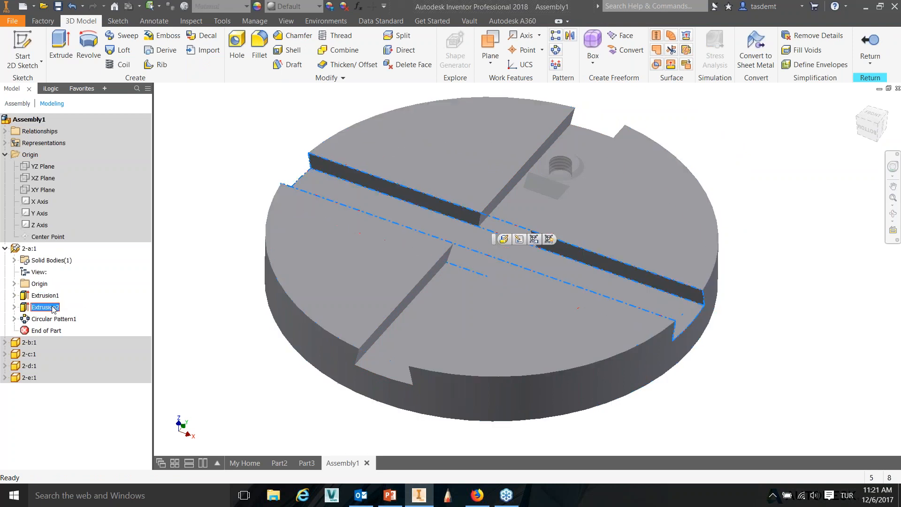
pyautogui.rightClick(45, 309)
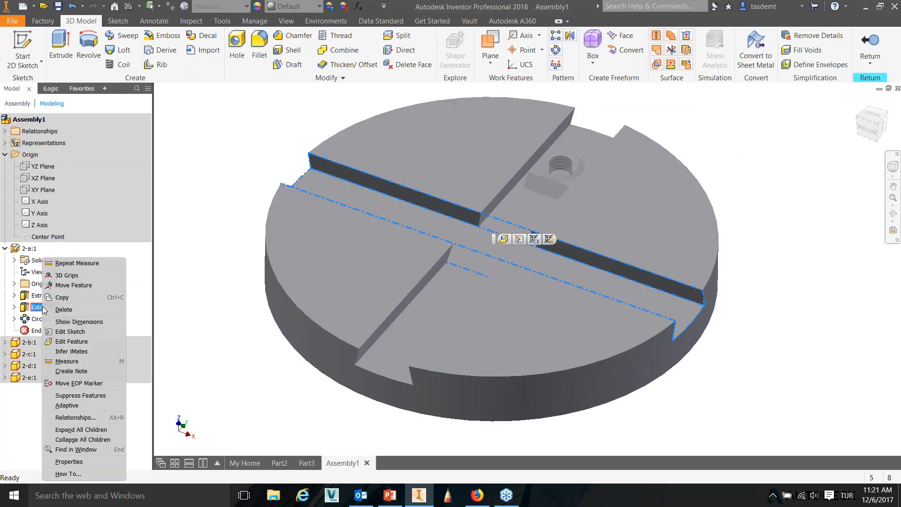
pyautogui.click(70, 332)
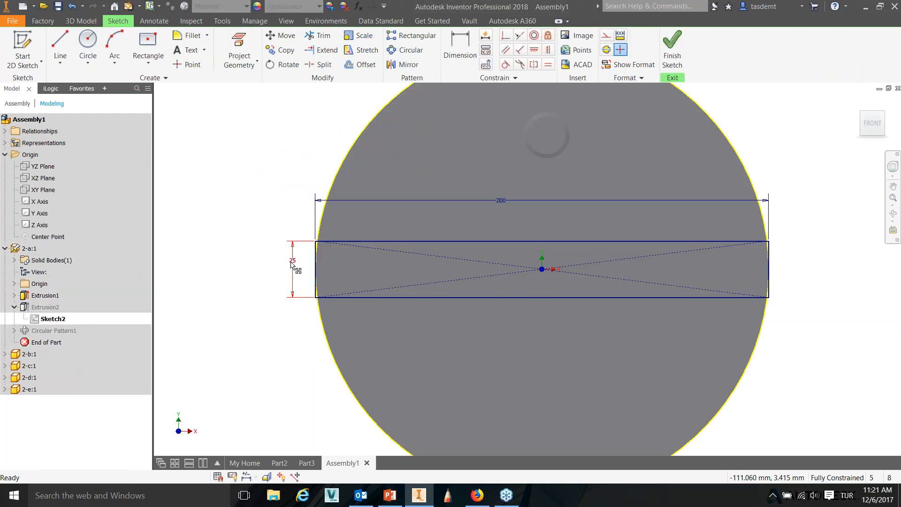
# Set the slot rectangle's width to 20.75 mm and finish the sketch.
pyautogui.doubleClick(291, 262)
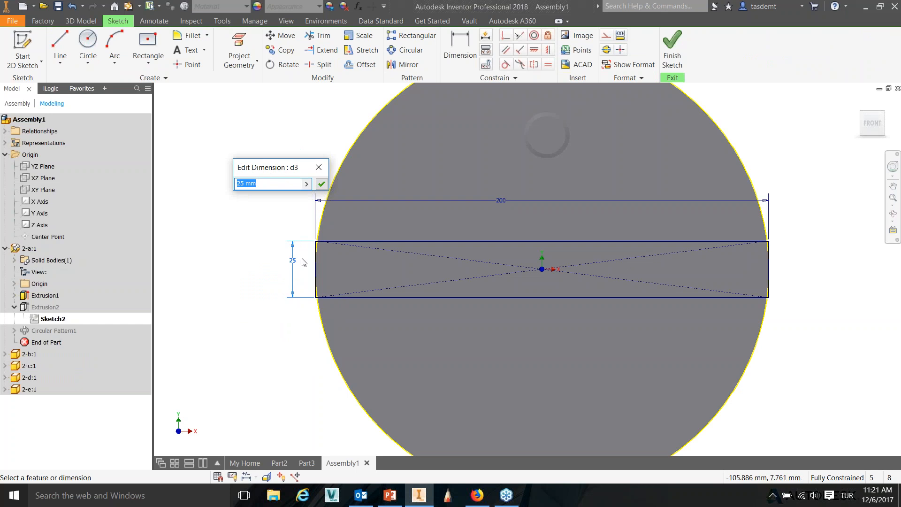
pyautogui.click(279, 183)
pyautogui.press('Return')
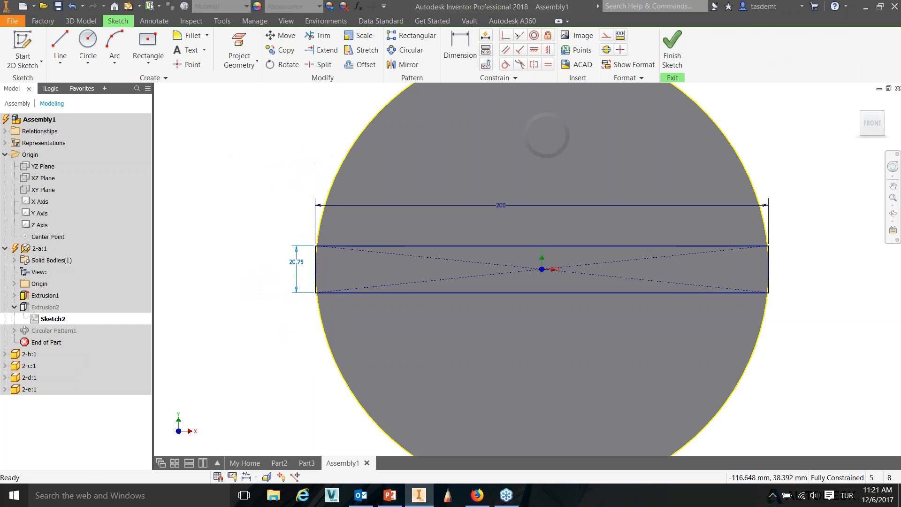
pyautogui.scroll(-3, 289, 278)
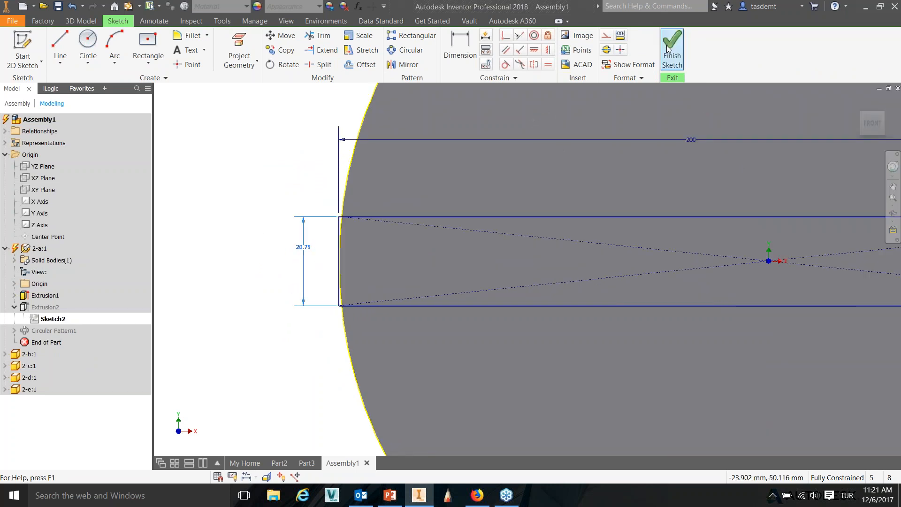
pyautogui.click(672, 49)
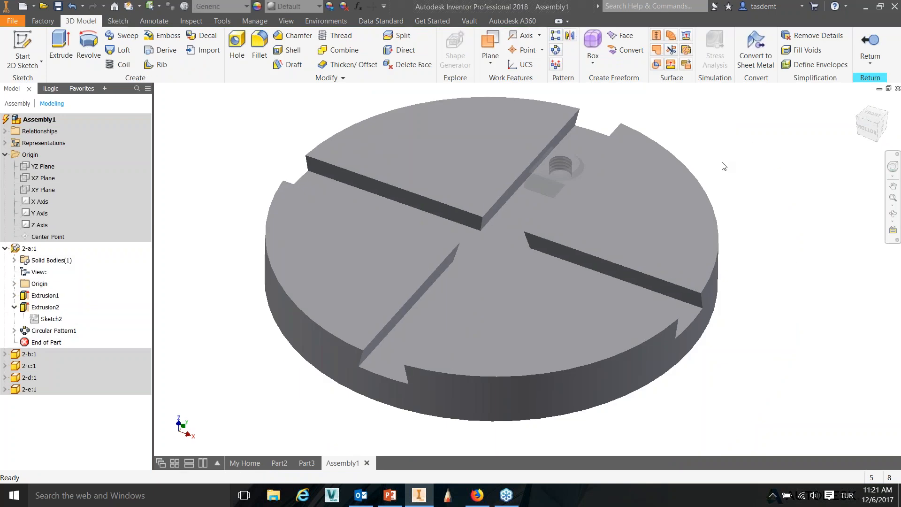
# Return from the in-place edit to the assembly and slide block 2-b along its slot.
pyautogui.click(870, 40)
pyautogui.moveTo(539, 181); pyautogui.dragTo(548, 153)
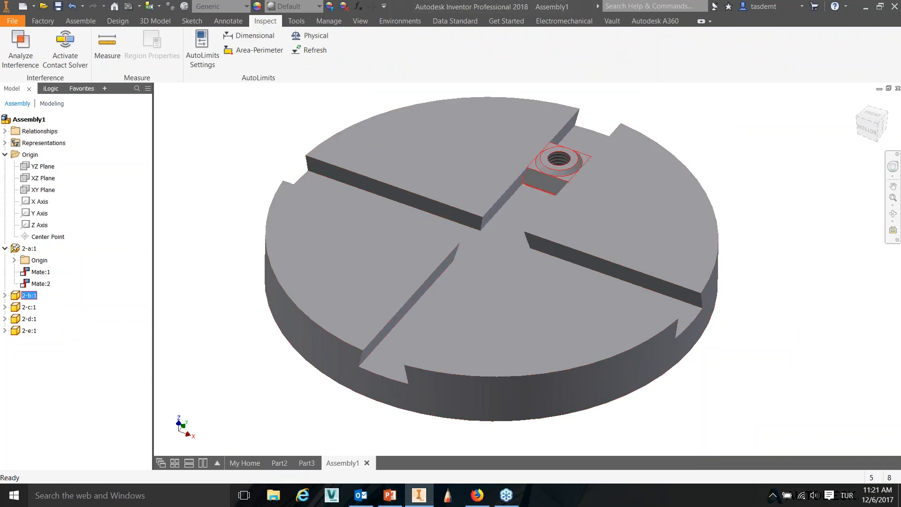
pyautogui.scroll(-2, 548, 153)
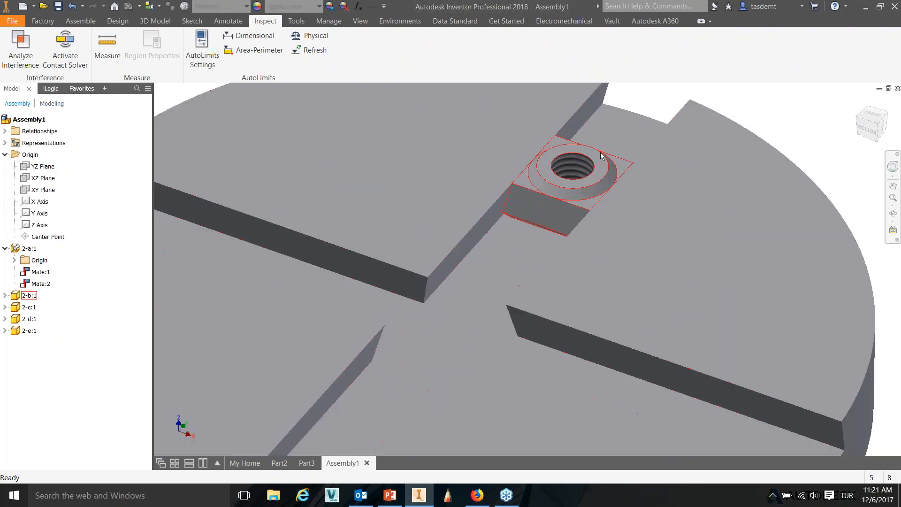
pyautogui.scroll(6, 624, 159)
pyautogui.moveTo(624, 159); pyautogui.dragTo(547, 174, button='middle')
pyautogui.scroll(-3, 544, 191)
pyautogui.scroll(-3, 537, 168)
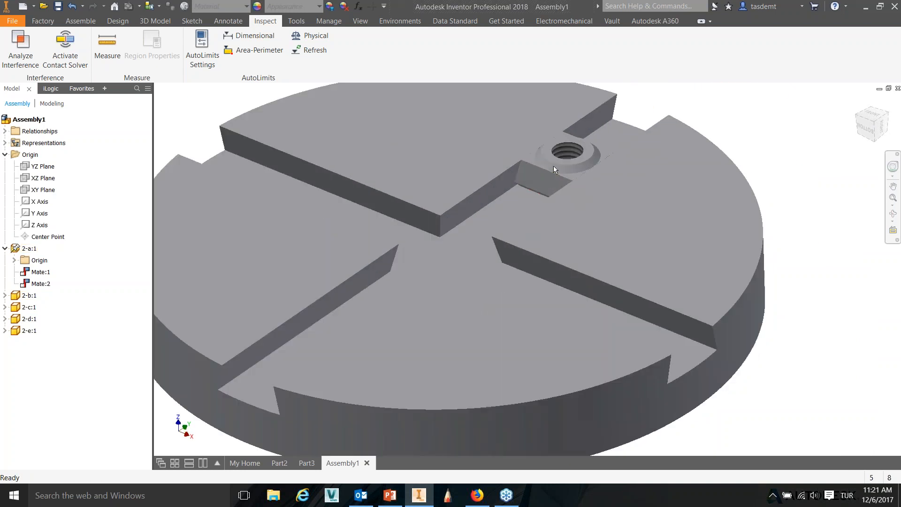
# Copy block 2-b, paste a second instance into the assembly and move it clear of the slotted disc.
pyautogui.click(553, 176)
pyautogui.click(553, 174)
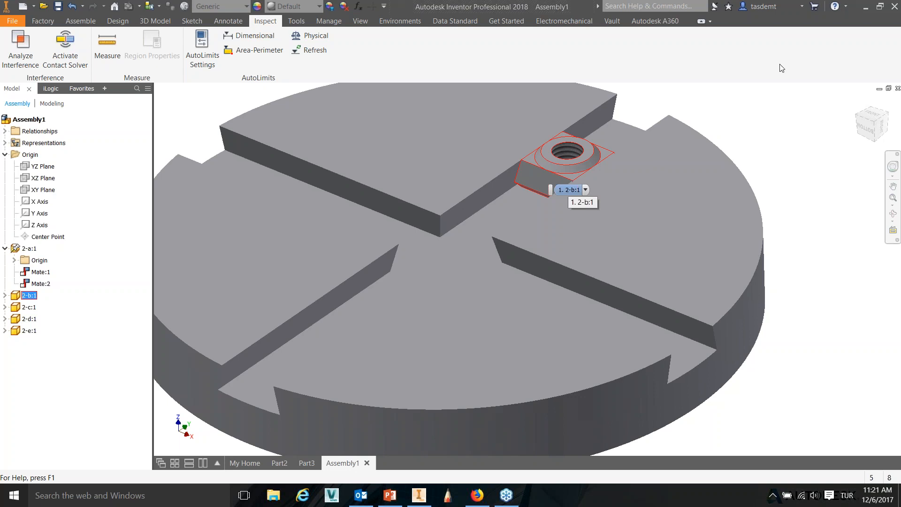
pyautogui.click(704, 100)
pyautogui.click(552, 162)
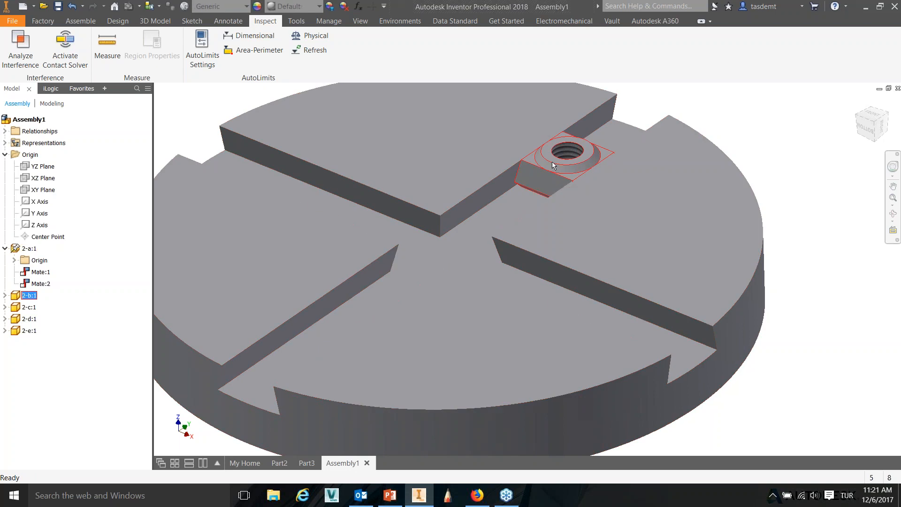
pyautogui.hotkey('ctrl', 'c')
pyautogui.hotkey('ctrl', 'v')
pyautogui.moveTo(576, 178); pyautogui.dragTo(774, 125)
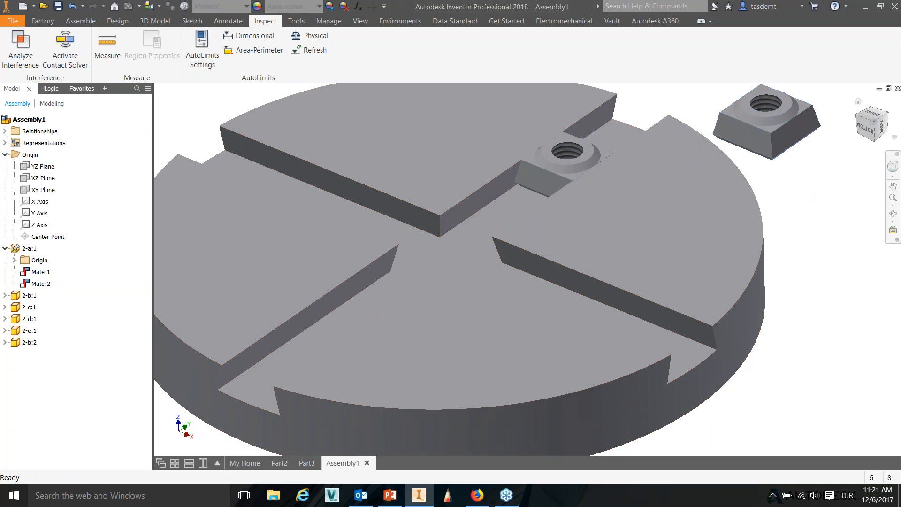
# Mate the bottom face of the copied block to the slot floor of the disc with a 0 mm offset.
pyautogui.scroll(-2, 788, 200)
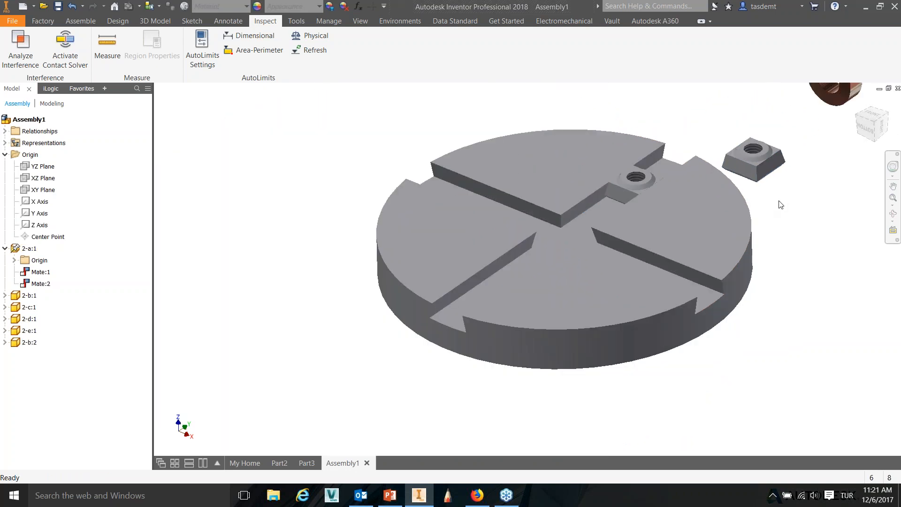
pyautogui.moveTo(779, 201); pyautogui.dragTo(776, 203, button='middle')
pyautogui.rightClick(777, 206)
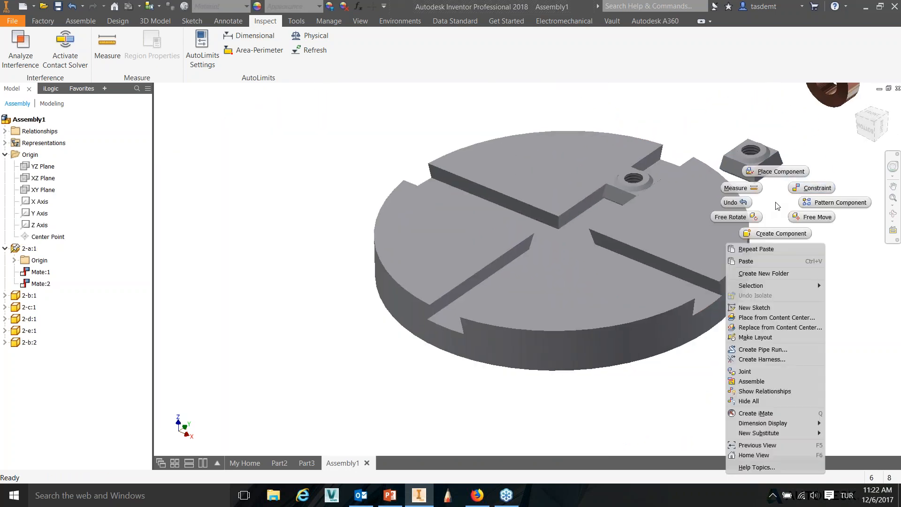
pyautogui.click(803, 187)
pyautogui.keyDown('shift'); pyautogui.moveTo(797, 240); pyautogui.dragTo(789, 166, button='middle'); pyautogui.keyUp('shift')
pyautogui.click(753, 180)
pyautogui.keyDown('shift'); pyautogui.moveTo(655, 151); pyautogui.dragTo(635, 234, button='middle'); pyautogui.keyUp('shift')
pyautogui.click(634, 237)
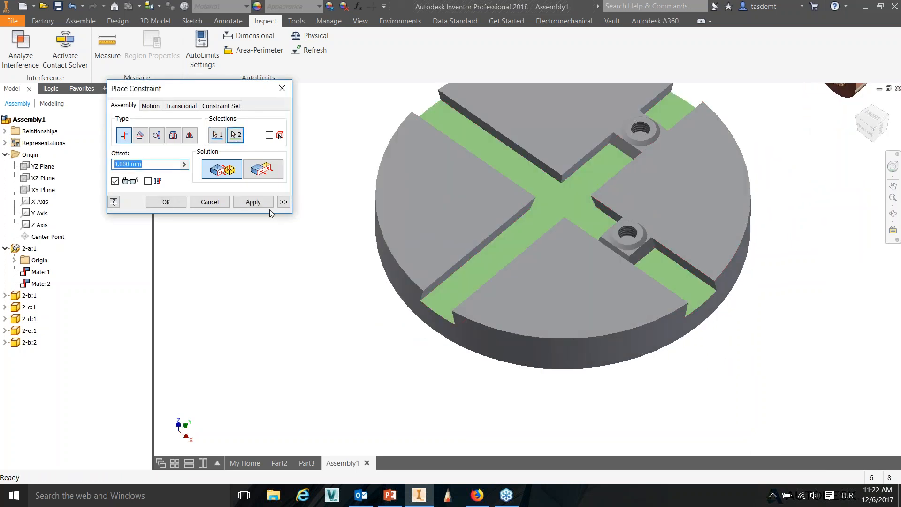
pyautogui.click(253, 202)
# Mate the copied block's slanted side face to the angled wall of the crossing slot with a 0 mm offset.
pyautogui.scroll(5, 606, 247)
pyautogui.click(645, 242)
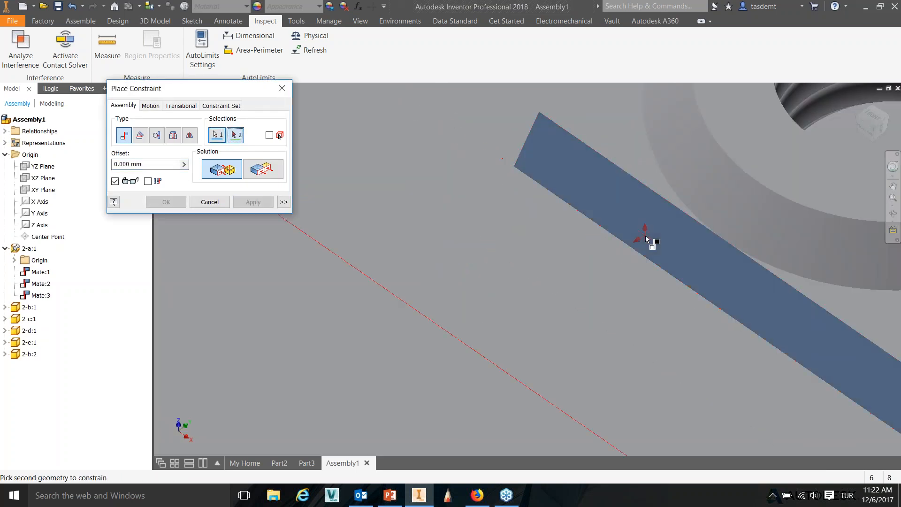
pyautogui.scroll(-5, 655, 244)
pyautogui.keyDown('shift'); pyautogui.moveTo(657, 246); pyautogui.dragTo(519, 235, button='middle'); pyautogui.keyUp('shift')
pyautogui.scroll(5, 604, 282)
pyautogui.click(613, 276)
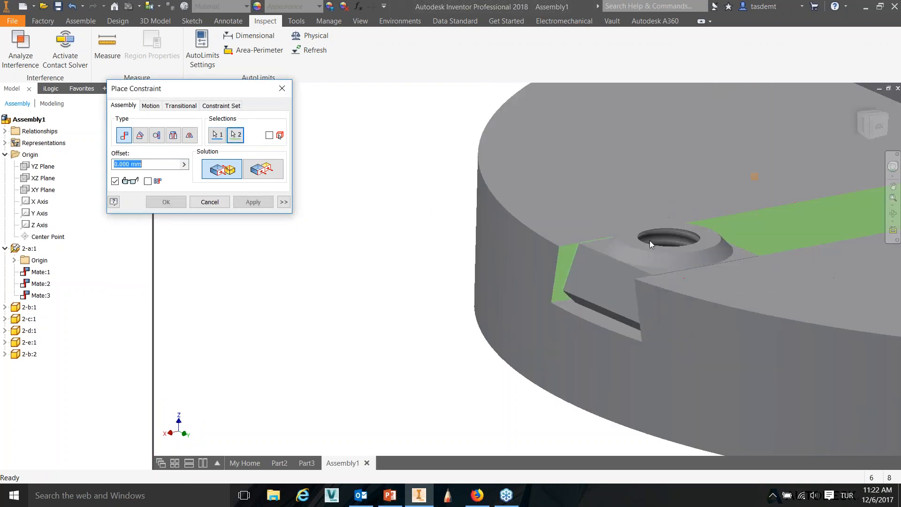
pyautogui.click(253, 202)
pyautogui.click(211, 201)
# Slide the copied block along its slot, inward from the disc's rim.
pyautogui.scroll(-5, 380, 234)
pyautogui.keyDown('shift'); pyautogui.moveTo(380, 233); pyautogui.dragTo(602, 240, button='middle'); pyautogui.keyUp('shift')
pyautogui.moveTo(592, 220); pyautogui.dragTo(527, 210)
pyautogui.keyDown('shift'); pyautogui.moveTo(587, 266); pyautogui.dragTo(656, 251, button='middle'); pyautogui.keyUp('shift')
pyautogui.moveTo(526, 153); pyautogui.dragTo(529, 241, button='middle')
pyautogui.keyDown('shift'); pyautogui.moveTo(528, 240); pyautogui.dragTo(551, 209, button='middle'); pyautogui.keyUp('shift')
pyautogui.scroll(-3, 540, 225)
pyautogui.keyDown('shift'); pyautogui.moveTo(550, 210); pyautogui.dragTo(553, 235, button='middle'); pyautogui.keyUp('shift')
pyautogui.scroll(-3, 554, 228)
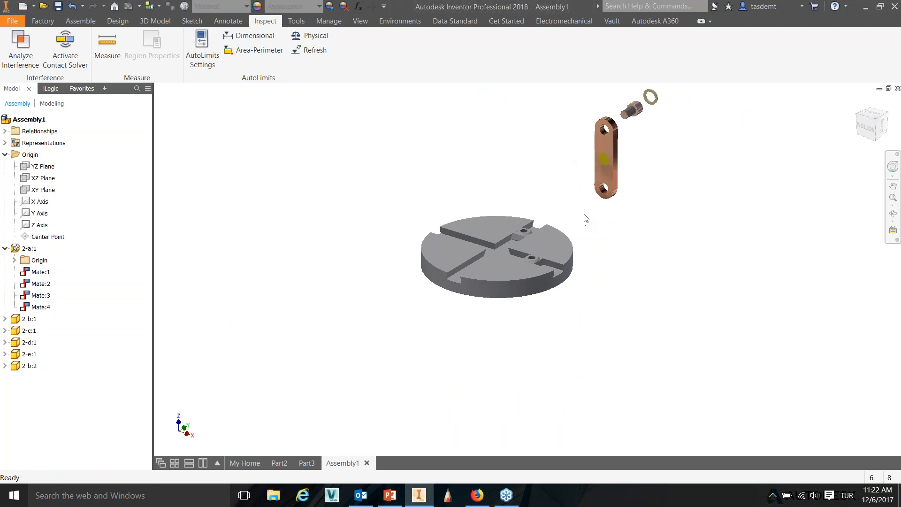
# Place an Insert constraint with 0 mm offset between the link plate's lower hole edge and the threaded hole of the copied block.
pyautogui.moveTo(601, 170); pyautogui.dragTo(562, 178)
pyautogui.press('c')
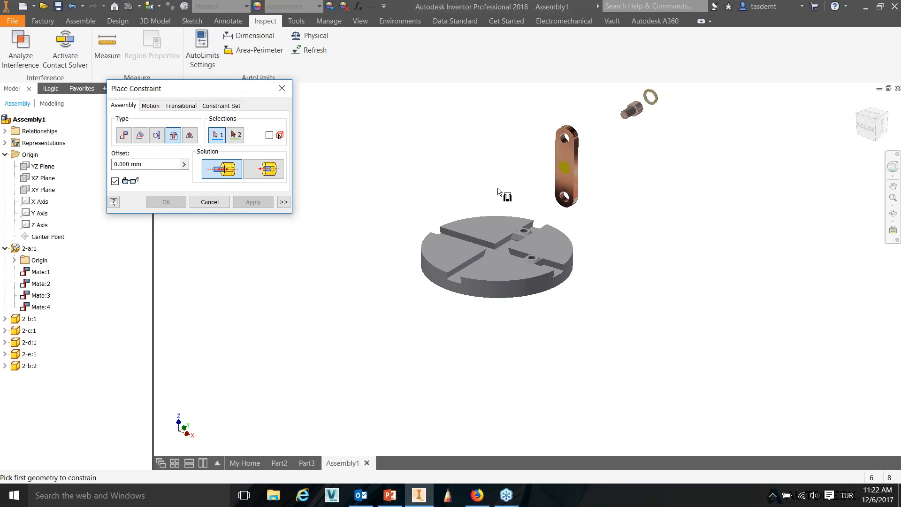
pyautogui.scroll(5, 545, 204)
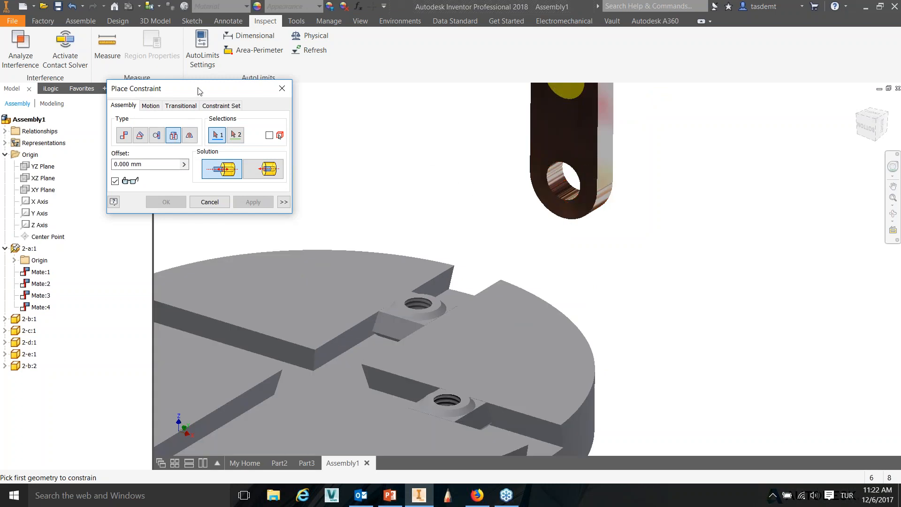
pyautogui.moveTo(199, 90); pyautogui.dragTo(211, 81)
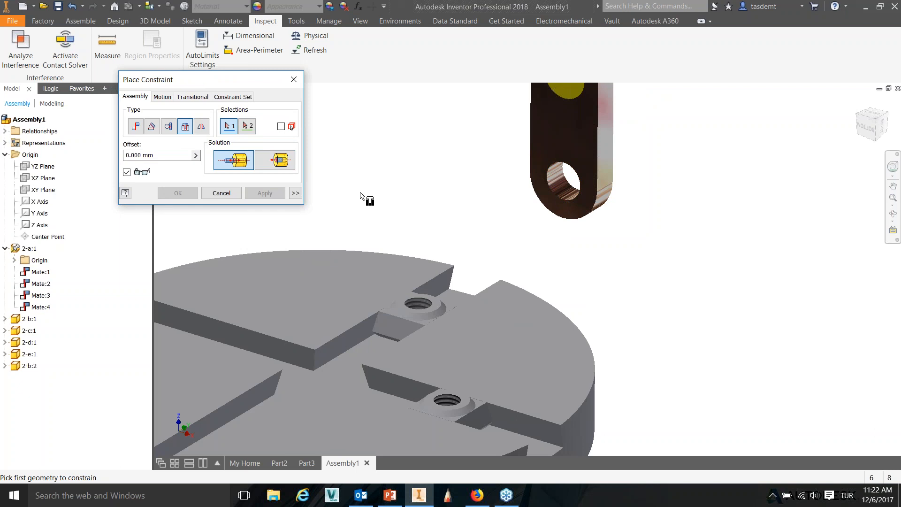
pyautogui.click(566, 201)
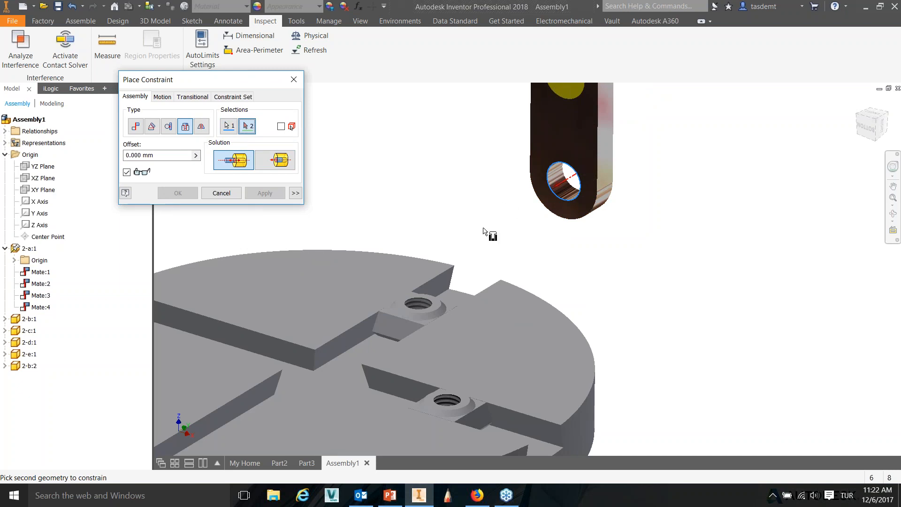
pyautogui.click(459, 400)
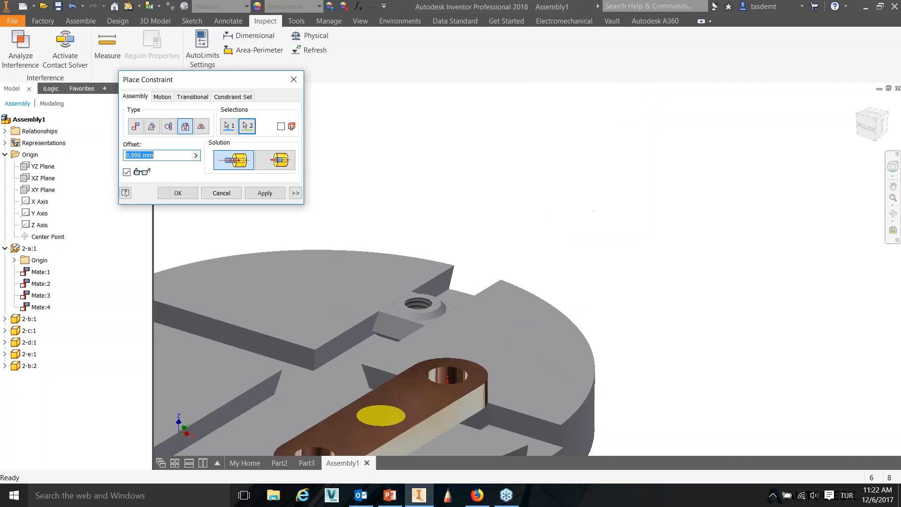
pyautogui.click(266, 196)
pyautogui.click(232, 194)
# Swing the link plate toward the first block and mate the axis of its free hole to that block's threaded hole axis.
pyautogui.scroll(3, 335, 190)
pyautogui.moveTo(348, 322); pyautogui.dragTo(390, 279)
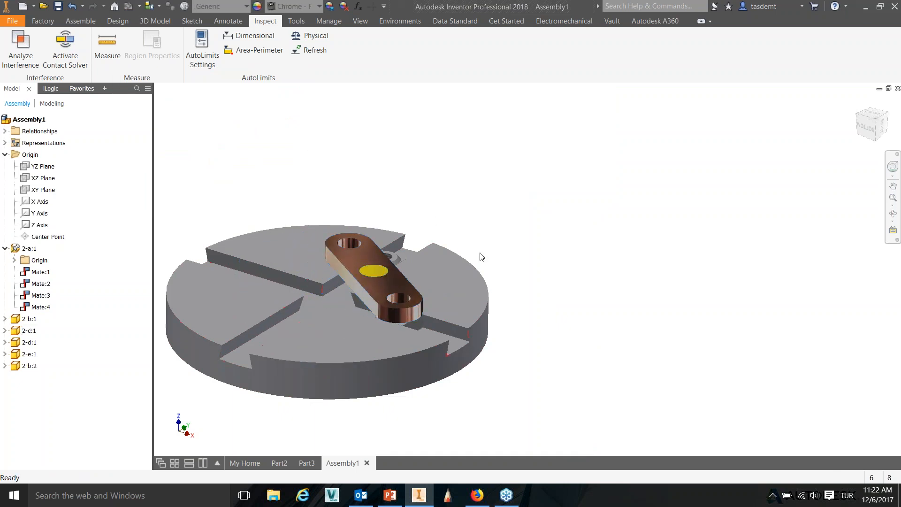
pyautogui.keyDown('shift'); pyautogui.moveTo(494, 288); pyautogui.dragTo(424, 289, button='middle'); pyautogui.keyUp('shift')
pyautogui.scroll(5, 613, 272)
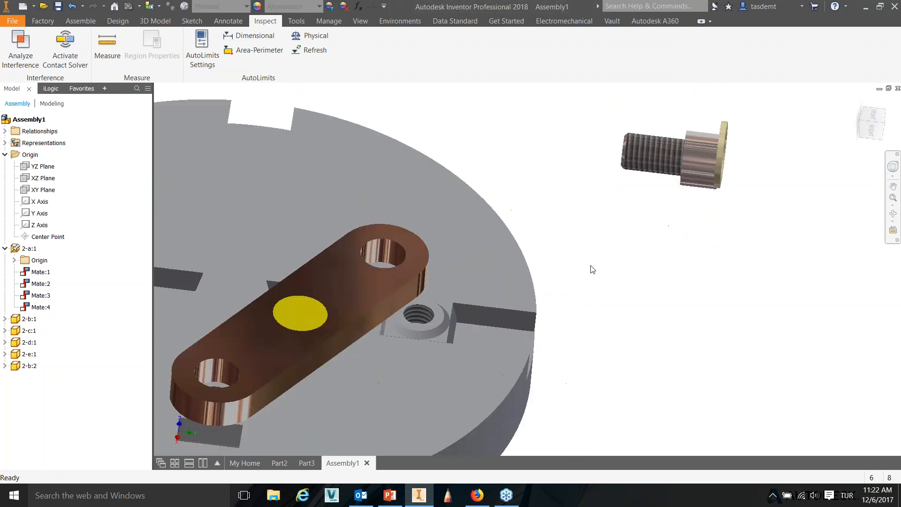
pyautogui.rightClick(557, 213)
pyautogui.click(599, 195)
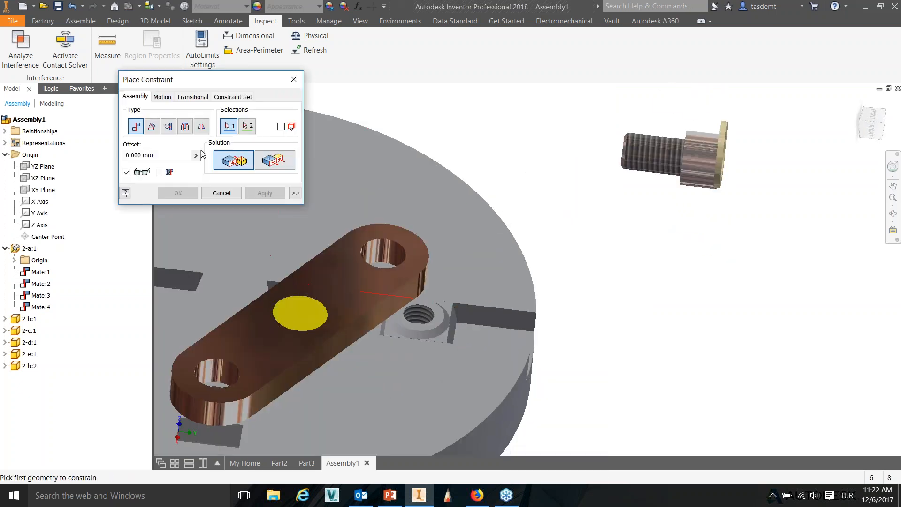
pyautogui.scroll(2, 357, 248)
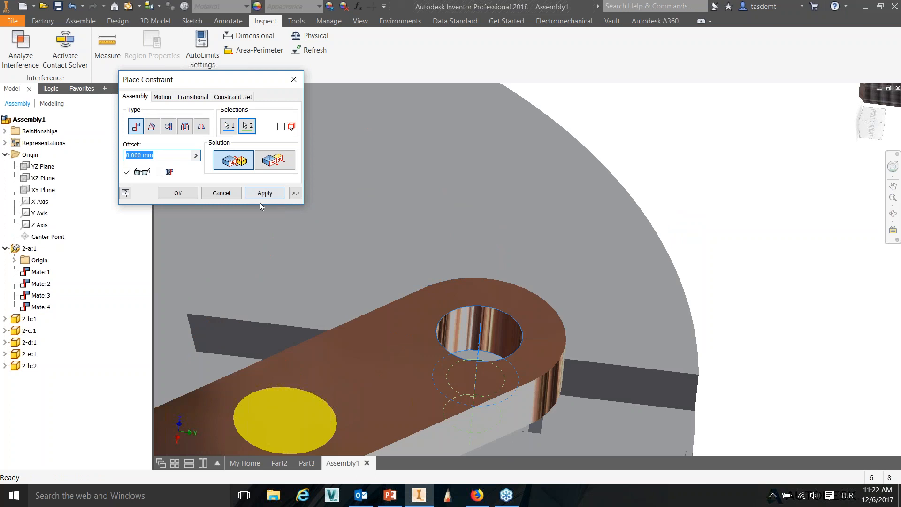
pyautogui.click(262, 195)
pyautogui.click(224, 193)
# Move the link plate so that both blocks slide along their slots.
pyautogui.scroll(3, 314, 235)
pyautogui.keyDown('shift'); pyautogui.moveTo(315, 236); pyautogui.dragTo(562, 292, button='middle'); pyautogui.keyUp('shift')
pyautogui.moveTo(458, 286); pyautogui.dragTo(533, 286)
pyautogui.moveTo(534, 286)
pyautogui.keyDown('shift'); pyautogui.mouseDown(button='middle')
pyautogui.moveTo(563, 261)
pyautogui.moveTo(528, 273)
pyautogui.moveTo(535, 282)
pyautogui.mouseUp(button='middle'); pyautogui.keyUp('shift')
pyautogui.scroll(-2, 583, 191)
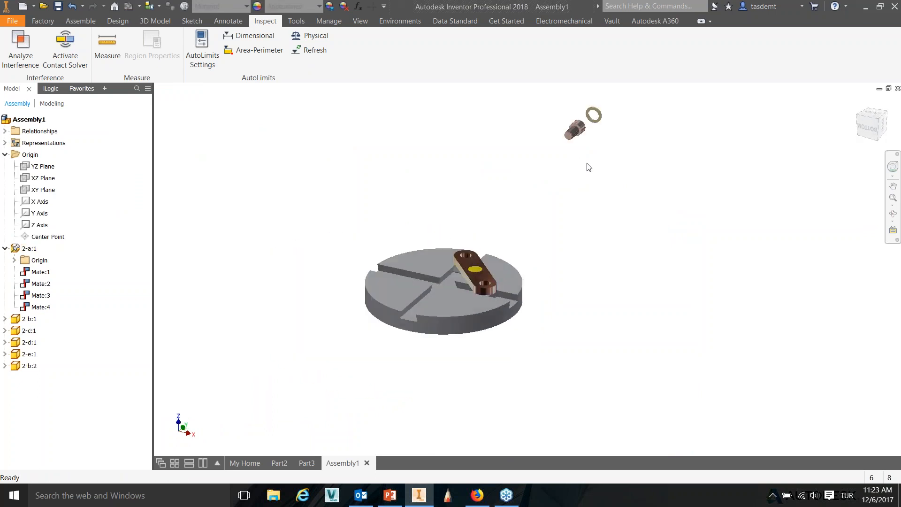
# Try to mate the washer's axis to the axis of the link plate's hole.
pyautogui.rightClick(559, 209)
pyautogui.click(592, 194)
pyautogui.scroll(5, 600, 113)
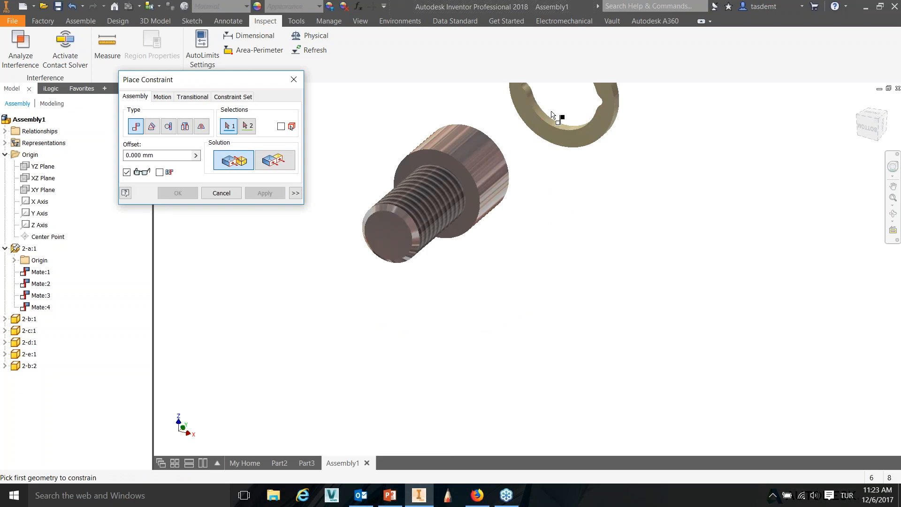
pyautogui.keyDown('shift'); pyautogui.moveTo(608, 177); pyautogui.dragTo(311, 303, button='middle'); pyautogui.keyUp('shift')
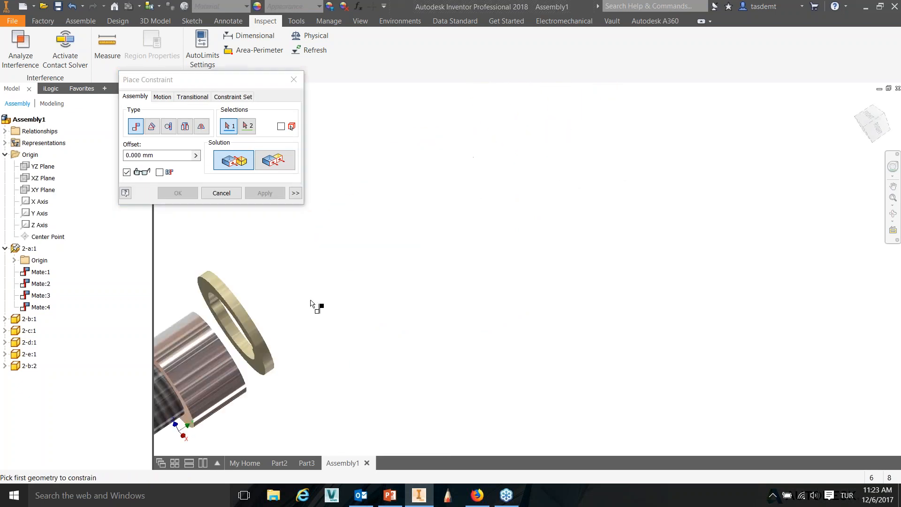
pyautogui.click(251, 321)
pyautogui.scroll(-5, 337, 315)
pyautogui.moveTo(264, 425); pyautogui.dragTo(399, 350, button='middle')
pyautogui.scroll(5, 399, 352)
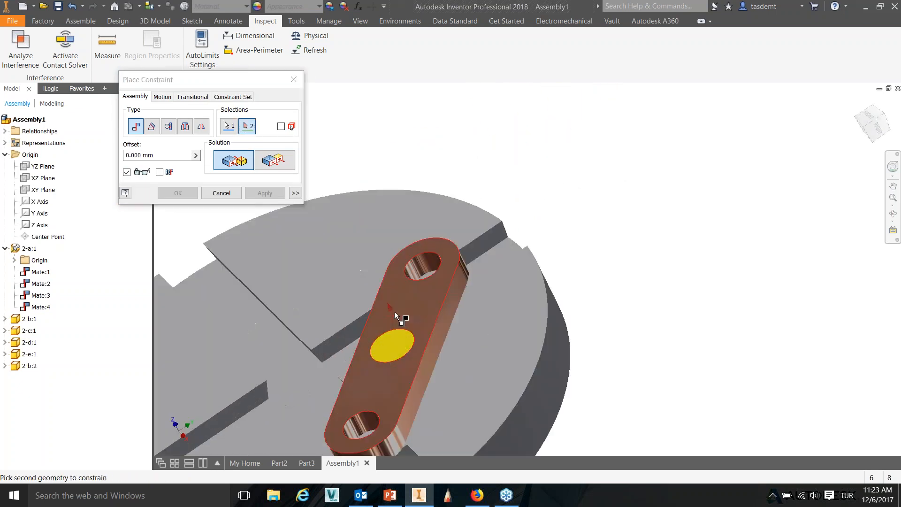
pyautogui.click(423, 268)
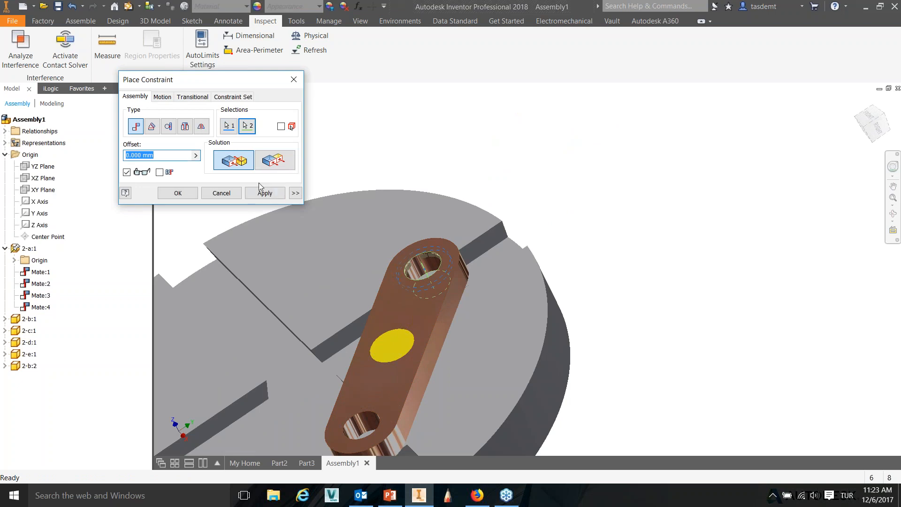
pyautogui.click(264, 194)
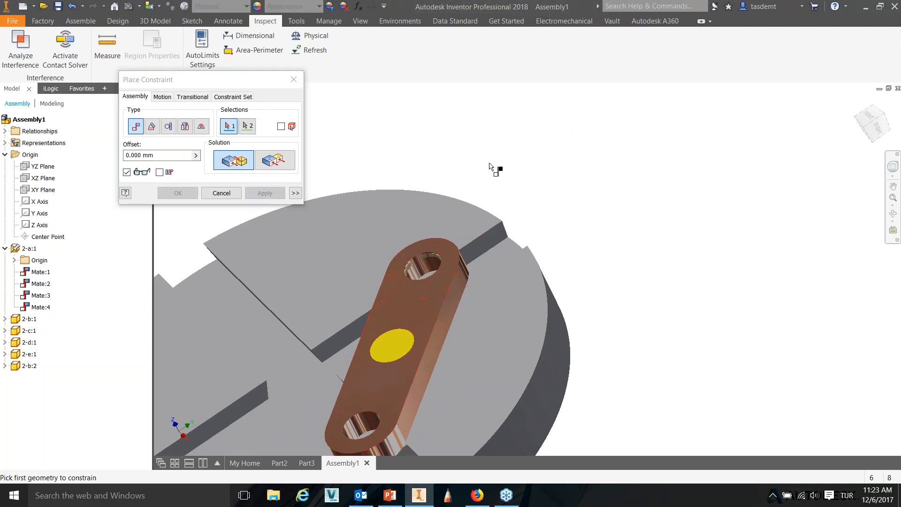
pyautogui.rightClick(491, 167)
pyautogui.click(431, 161)
pyautogui.moveTo(439, 323)
pyautogui.mouseDown()
pyautogui.moveTo(434, 296)
pyautogui.moveTo(443, 336)
pyautogui.moveTo(442, 328)
pyautogui.mouseUp()
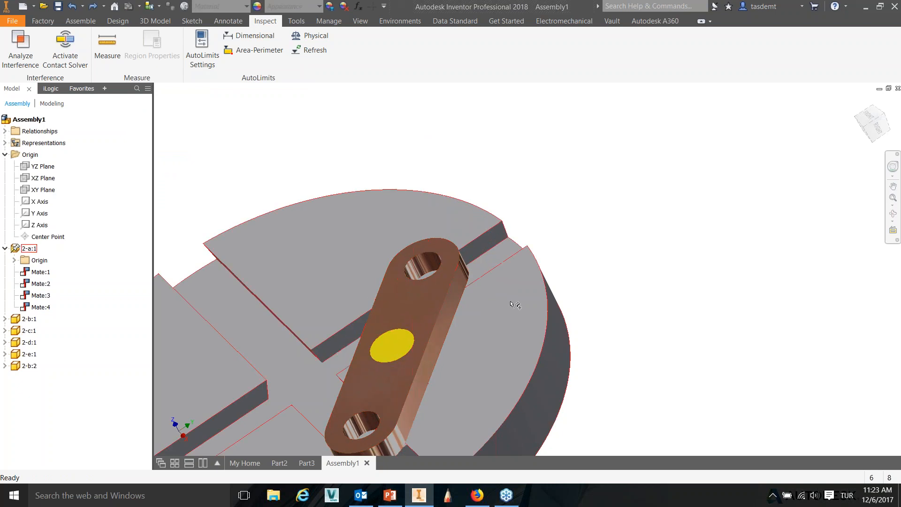
# Mate the washer's flat face to the top face of the link plate with a 0 mm offset.
pyautogui.scroll(6, 510, 304)
pyautogui.keyDown('shift'); pyautogui.moveTo(510, 304); pyautogui.dragTo(547, 263, button='middle'); pyautogui.keyUp('shift')
pyautogui.scroll(-3, 580, 201)
pyautogui.rightClick(569, 283)
pyautogui.click(594, 269)
pyautogui.scroll(-4, 573, 182)
pyautogui.click(556, 210)
pyautogui.scroll(6, 551, 229)
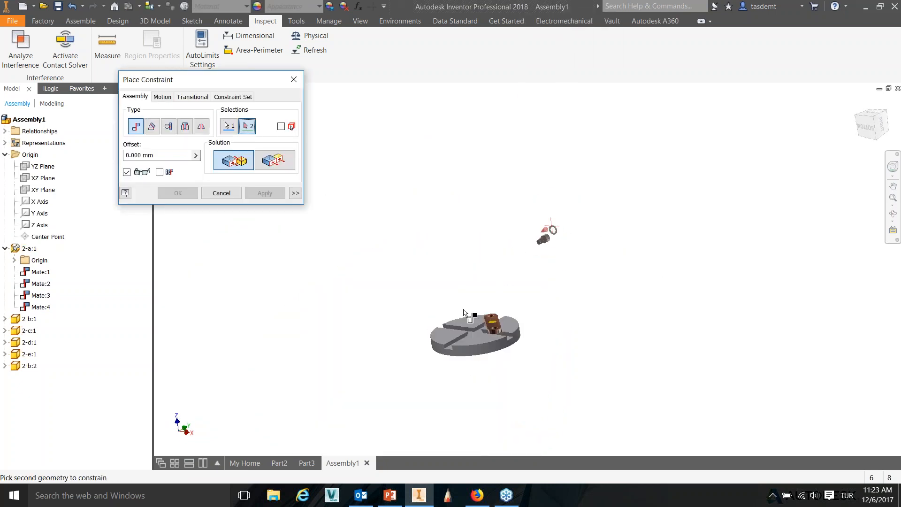
pyautogui.scroll(-5, 498, 285)
pyautogui.click(560, 284)
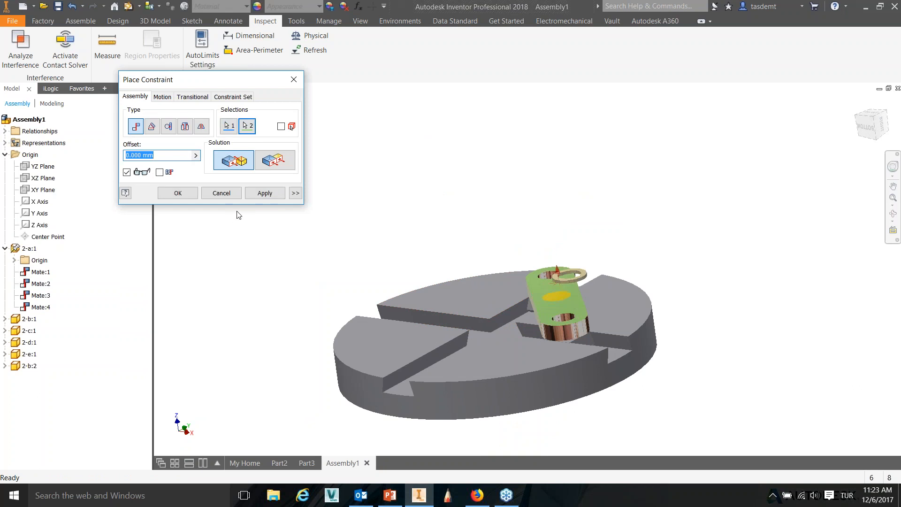
pyautogui.click(265, 193)
# Mate the washer's axis to the axis of the link plate's hole so that the two are concentric.
pyautogui.scroll(-6, 582, 291)
pyautogui.click(665, 339)
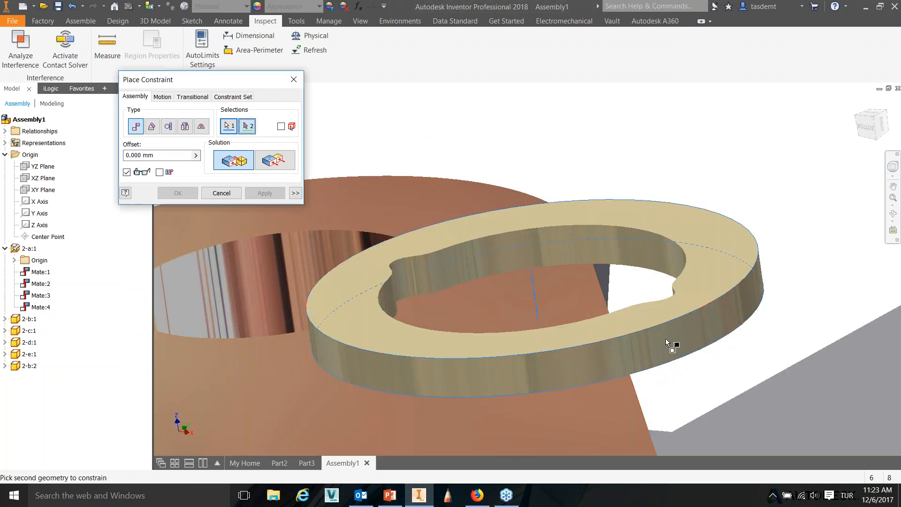
pyautogui.click(320, 246)
pyautogui.scroll(6, 347, 239)
pyautogui.rightClick(400, 178)
pyautogui.click(437, 177)
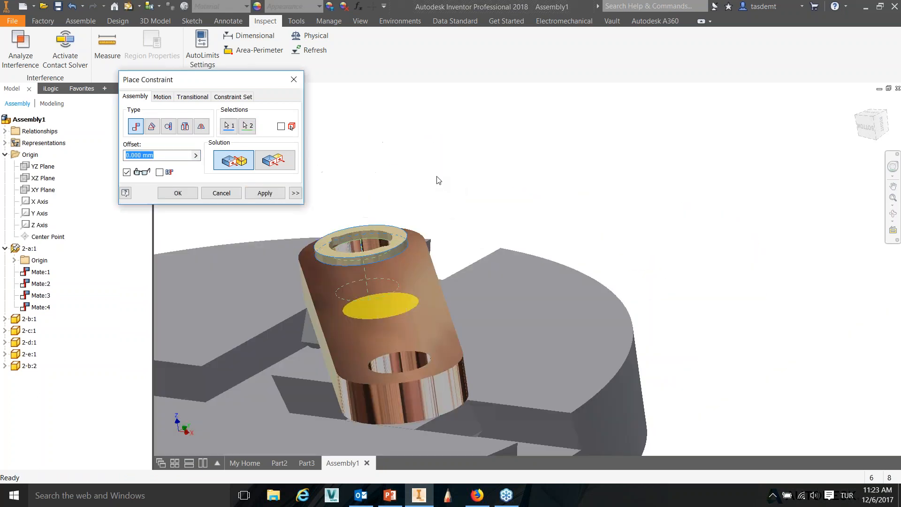
# Mate the axis of the socket head screw to the axis of the washer on the link plate.
pyautogui.scroll(3, 412, 236)
pyautogui.moveTo(409, 237)
pyautogui.keyDown('shift'); pyautogui.mouseDown(button='middle')
pyautogui.moveTo(426, 277)
pyautogui.moveTo(408, 255)
pyautogui.moveTo(408, 263)
pyautogui.moveTo(412, 254)
pyautogui.mouseUp(button='middle'); pyautogui.keyUp('shift')
pyautogui.scroll(3, 441, 237)
pyautogui.moveTo(498, 185); pyautogui.dragTo(488, 288, button='middle')
pyautogui.rightClick(552, 204)
pyautogui.click(585, 185)
pyautogui.click(560, 101)
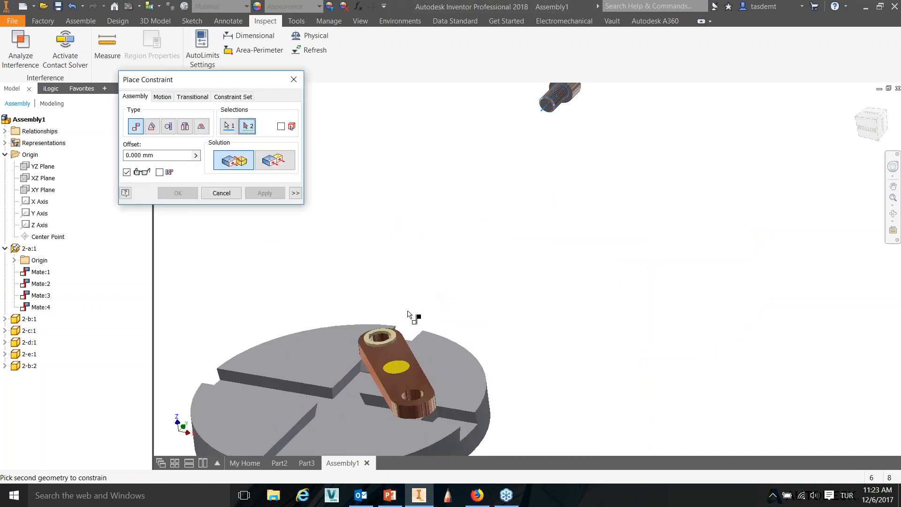
pyautogui.scroll(-3, 408, 315)
pyautogui.click(329, 412)
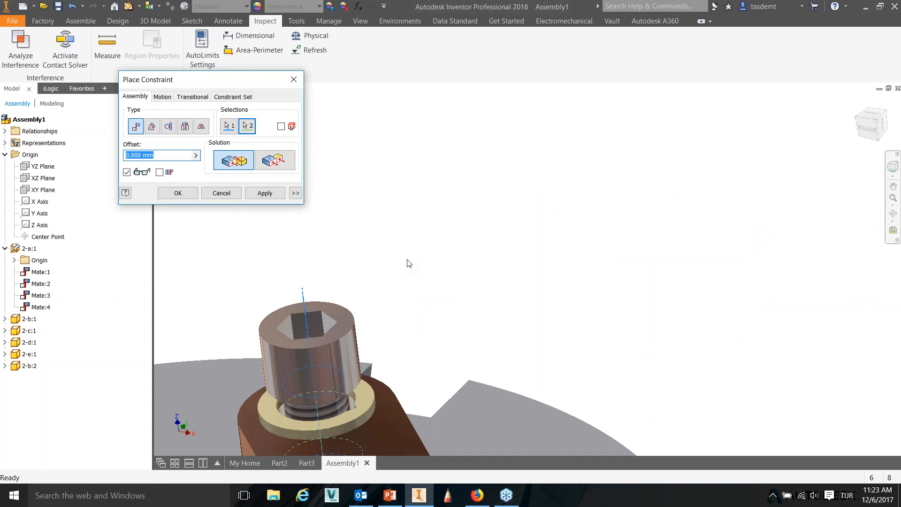
pyautogui.press('Return')
# Mate the underside of the screw head to the top face of the washer with a 0 mm offset.
pyautogui.scroll(2, 437, 305)
pyautogui.rightClick(442, 302)
pyautogui.click(472, 284)
pyautogui.keyDown('shift'); pyautogui.moveTo(467, 292); pyautogui.dragTo(253, 309, button='middle'); pyautogui.keyUp('shift')
pyautogui.scroll(-4, 538, 439)
pyautogui.click(591, 377)
pyautogui.keyDown('shift'); pyautogui.moveTo(591, 377); pyautogui.dragTo(581, 384, button='middle'); pyautogui.keyUp('shift')
pyautogui.keyDown('shift'); pyautogui.moveTo(583, 351); pyautogui.dragTo(585, 389, button='middle'); pyautogui.keyUp('shift')
pyautogui.click(618, 292)
pyautogui.press('Return')
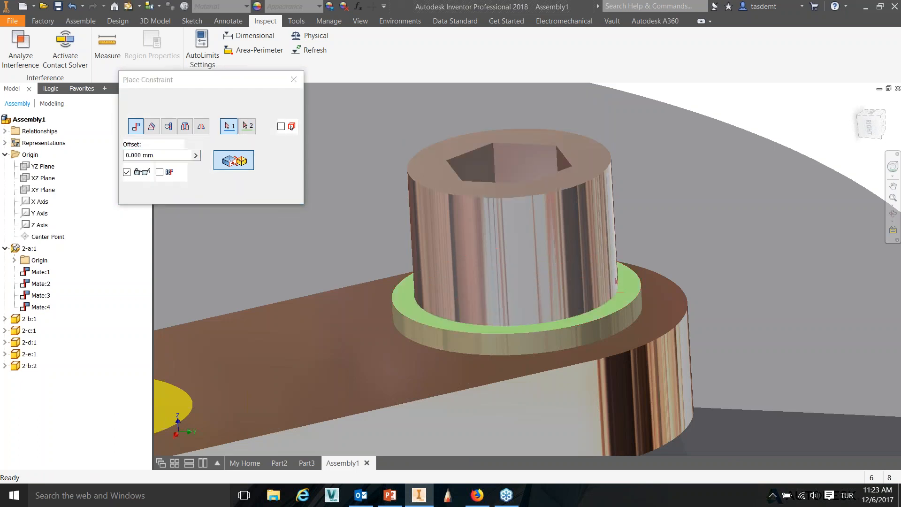
# Finish placing constraints and move the link plate with its washer and screw along the disc's slots to test the assembly's motion.
pyautogui.click(219, 196)
pyautogui.scroll(5, 595, 296)
pyautogui.keyDown('shift'); pyautogui.moveTo(595, 296); pyautogui.dragTo(554, 290, button='middle'); pyautogui.keyUp('shift')
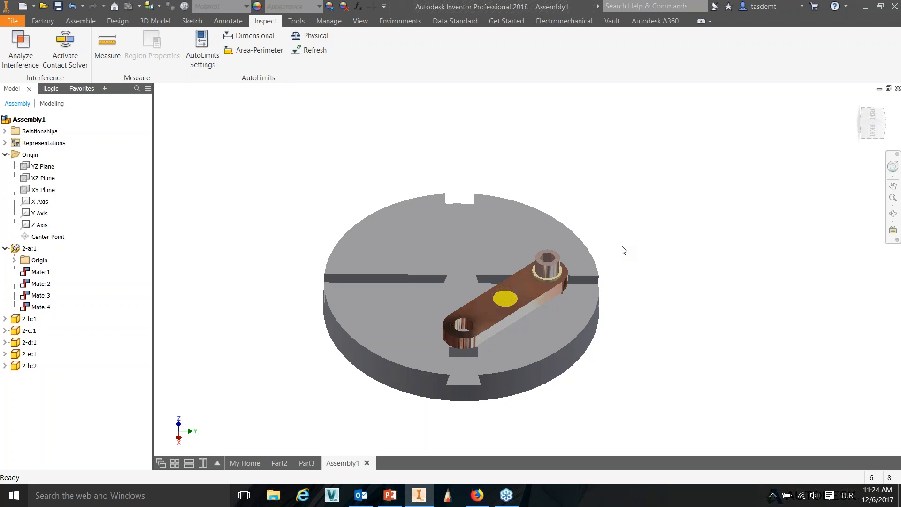
pyautogui.keyDown('shift'); pyautogui.moveTo(598, 296); pyautogui.dragTo(695, 269, button='middle'); pyautogui.keyUp('shift')
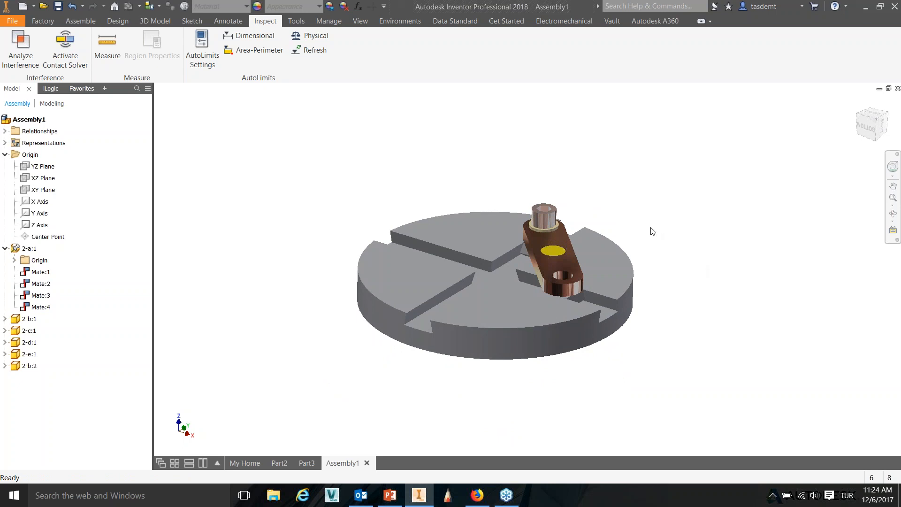
pyautogui.moveTo(546, 233); pyautogui.dragTo(431, 277)
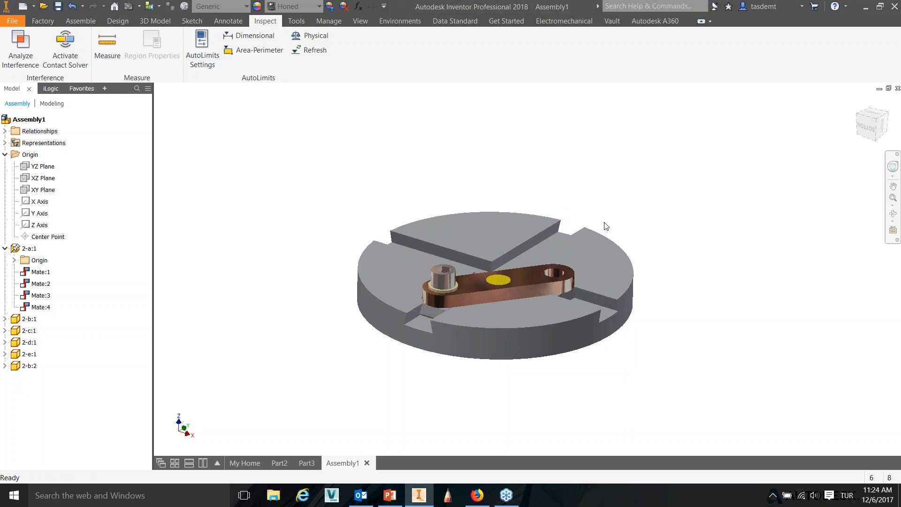
pyautogui.keyDown('shift'); pyautogui.moveTo(609, 227); pyautogui.dragTo(589, 291, button='middle'); pyautogui.keyUp('shift')
pyautogui.moveTo(455, 322); pyautogui.dragTo(463, 311)
pyautogui.click(644, 209)
pyautogui.moveTo(704, 236)
pyautogui.keyDown('shift'); pyautogui.mouseDown(button='middle')
pyautogui.moveTo(702, 225)
pyautogui.moveTo(693, 236)
pyautogui.mouseUp(button='middle'); pyautogui.keyUp('shift')
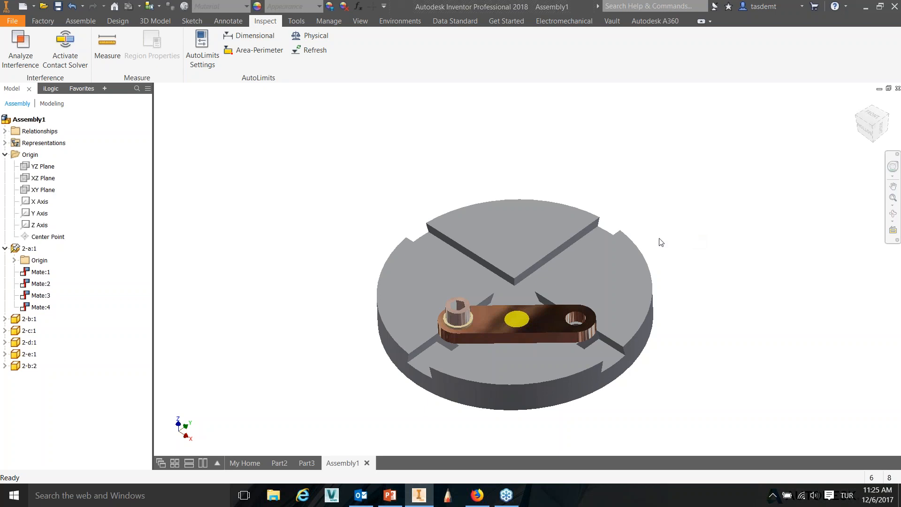
pyautogui.keyDown('shift'); pyautogui.moveTo(663, 280); pyautogui.dragTo(663, 249, button='middle'); pyautogui.keyUp('shift')
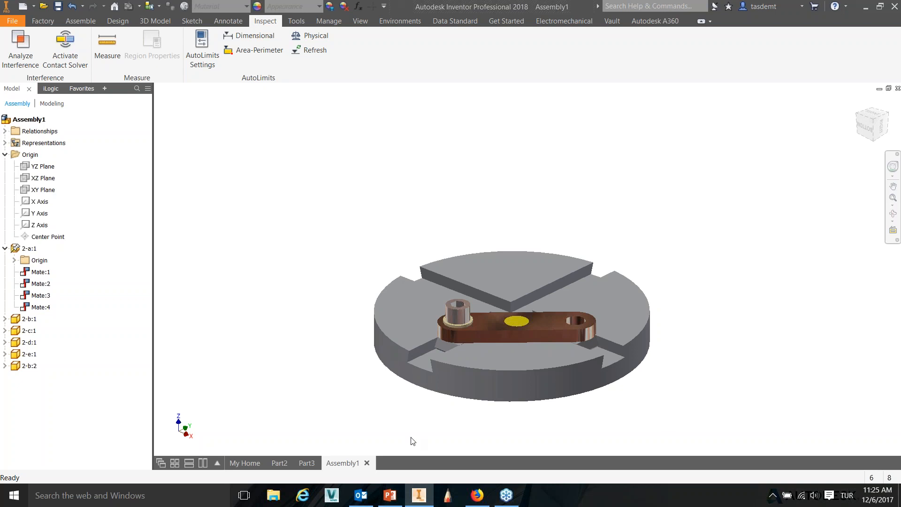
# Switch to the PowerPoint slide show and advance from the workflow slide to the Agenda slide.
pyautogui.click(390, 496)
pyautogui.click(779, 477)
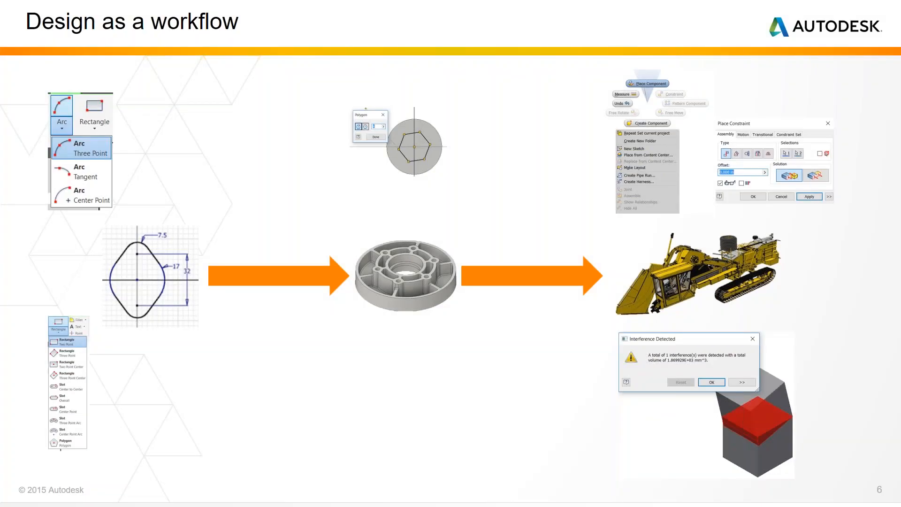
pyautogui.press('Right')
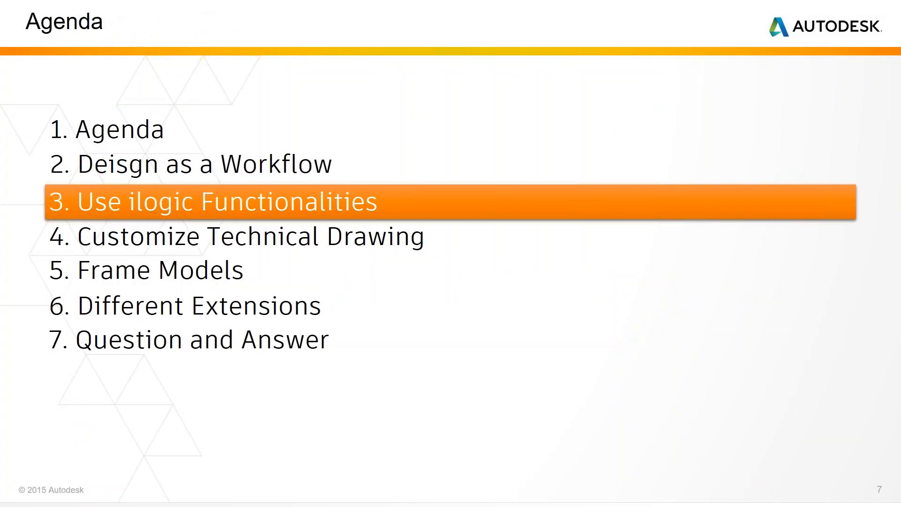
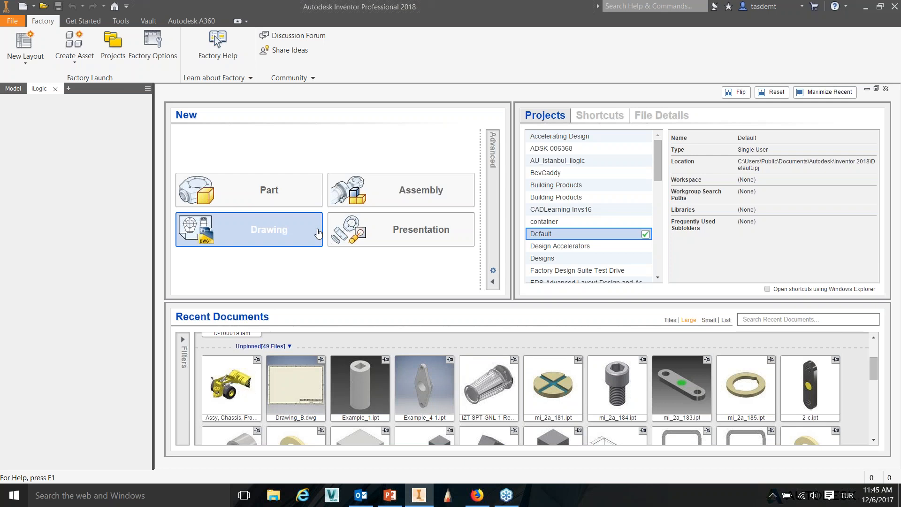
# Make "Invetor and Factory Workshop" the active project.
pyautogui.scroll(-3, 657, 190)
pyautogui.moveTo(657, 193); pyautogui.dragTo(656, 191)
pyautogui.scroll(-6, 633, 221)
pyautogui.scroll(8, 596, 258)
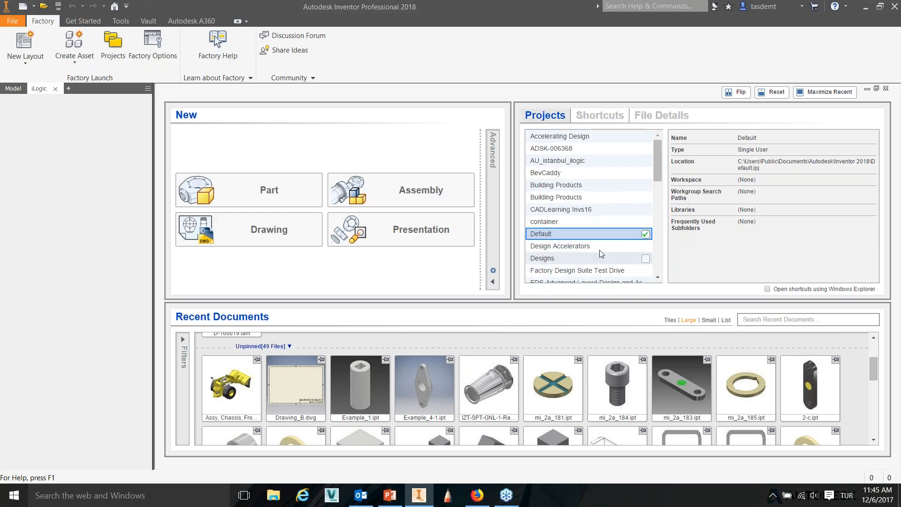
pyautogui.scroll(-2, 658, 176)
pyautogui.scroll(-3, 658, 197)
pyautogui.click(614, 228)
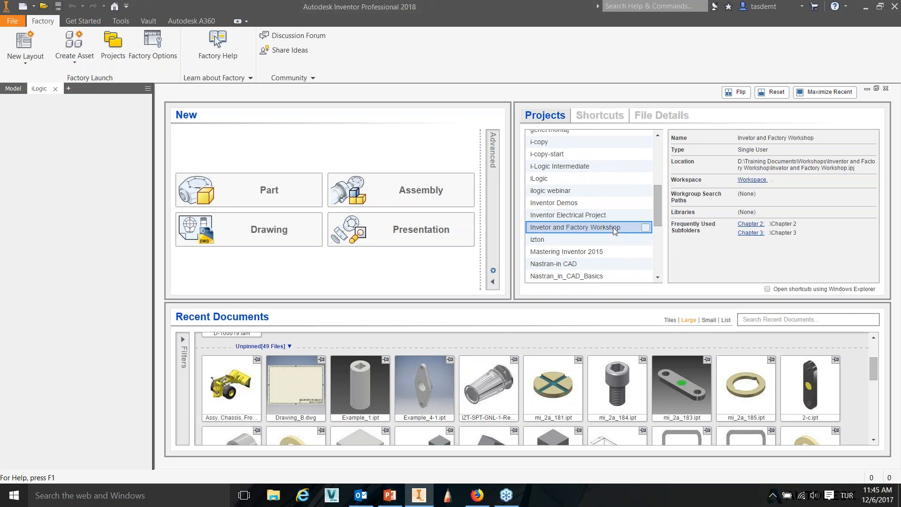
# Create a new drawing from the metric ANSI (mm).idw template.
pyautogui.click(23, 6)
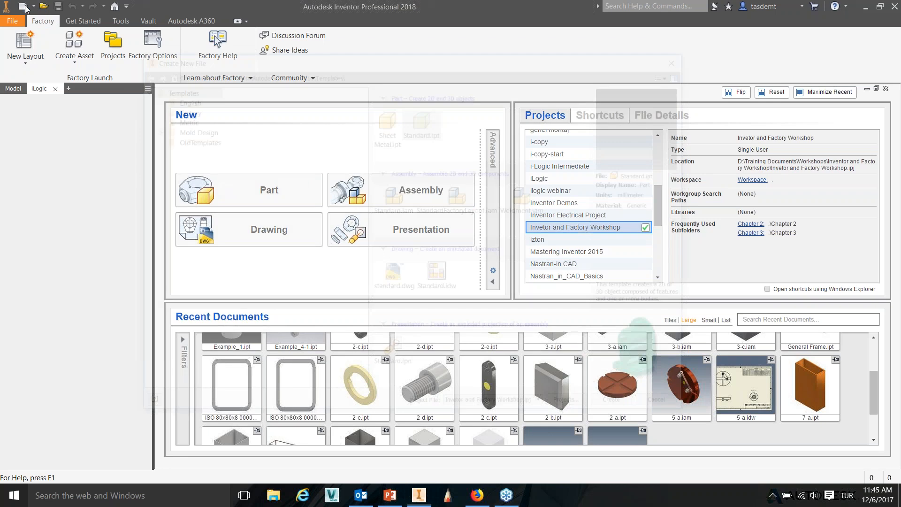
pyautogui.scroll(-3, 524, 355)
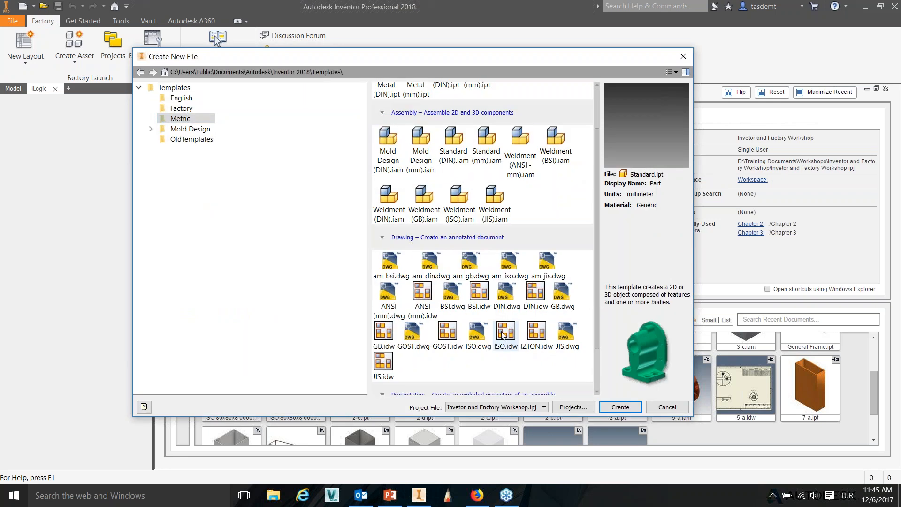
pyautogui.click(512, 334)
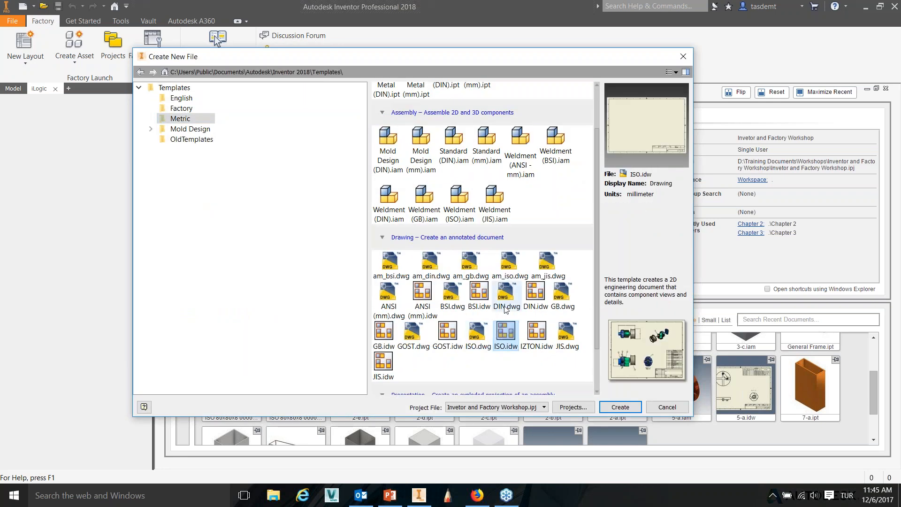
pyautogui.click(424, 290)
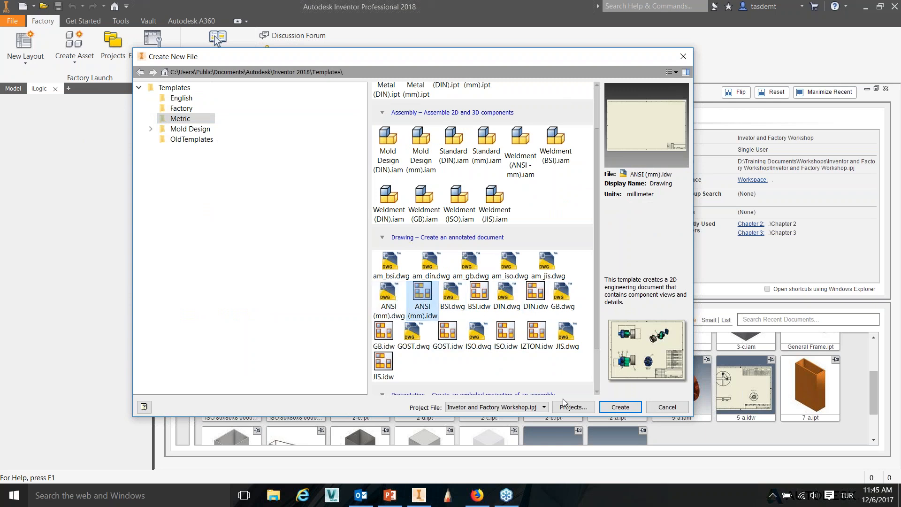
pyautogui.click(618, 406)
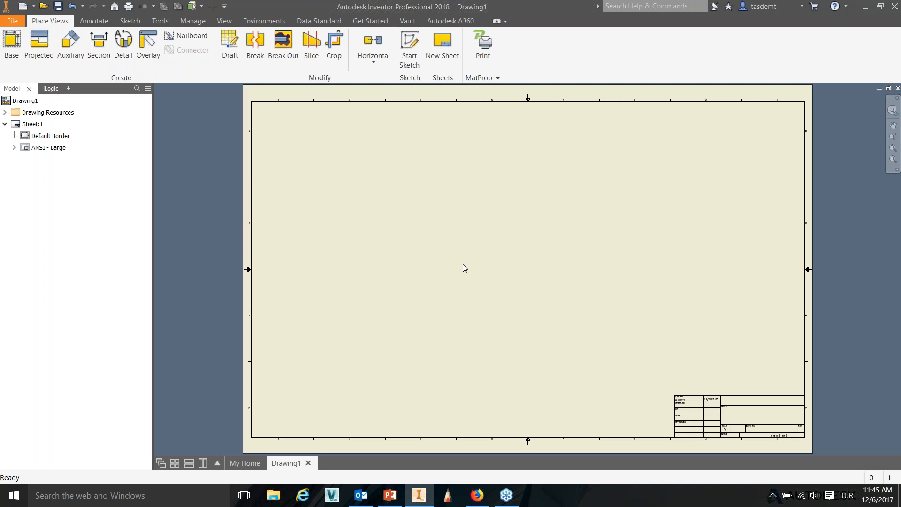
# Start a base view and preview the part and assembly files in the Chapter 3 folder as its model source.
pyautogui.click(11, 45)
pyautogui.click(417, 177)
pyautogui.doubleClick(306, 115)
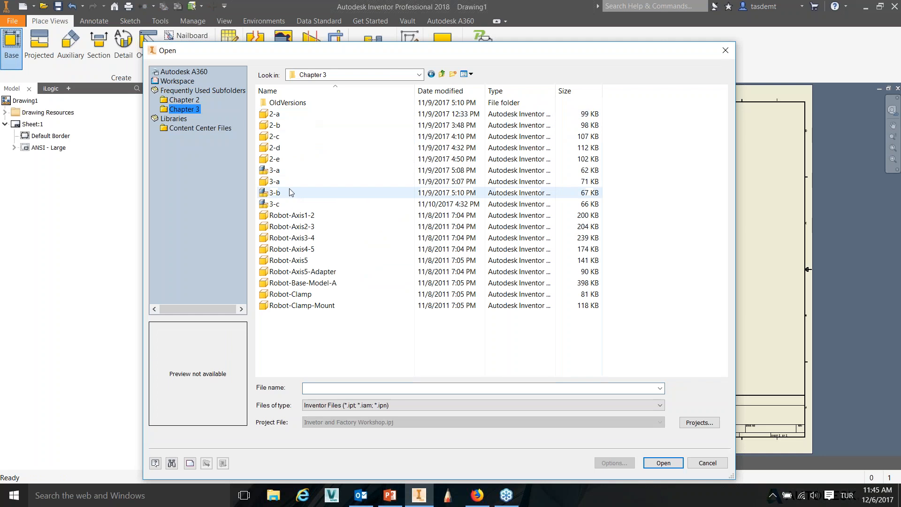
pyautogui.click(291, 170)
pyautogui.click(288, 193)
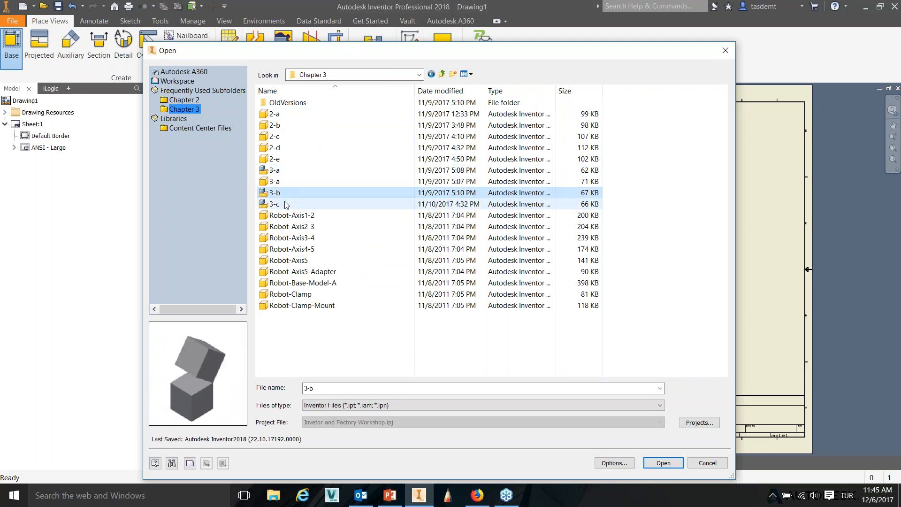
pyautogui.click(286, 204)
pyautogui.click(292, 216)
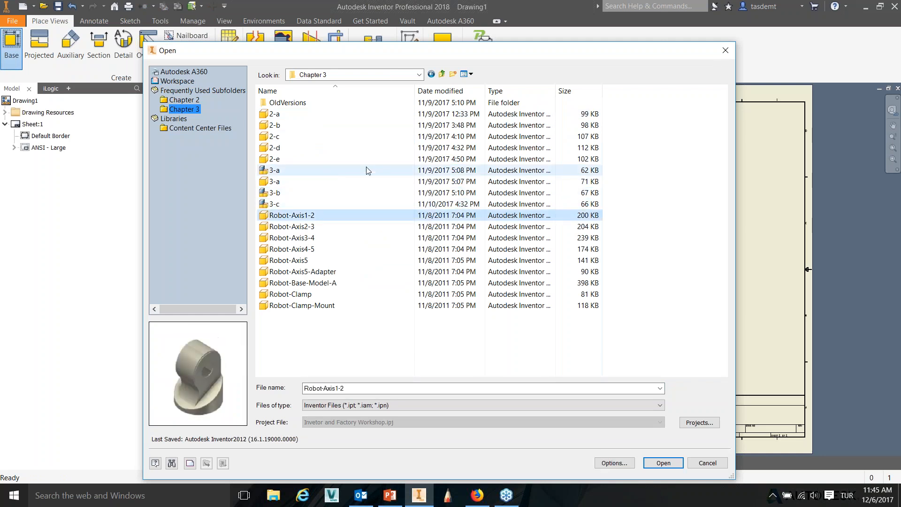
pyautogui.click(311, 193)
pyautogui.click(303, 181)
pyautogui.click(287, 148)
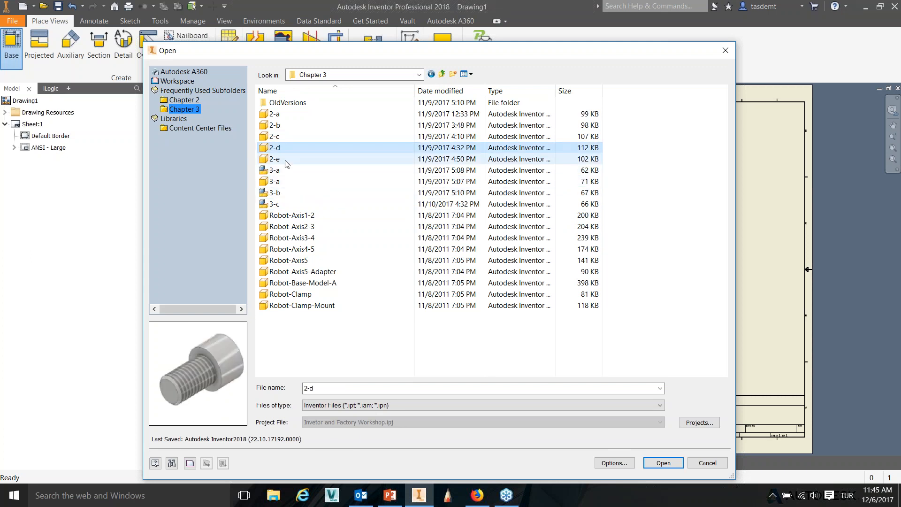
pyautogui.click(287, 160)
pyautogui.click(285, 125)
# Use part 2-a for the front base view at 1:1 scale and move the placed view higher on the sheet.
pyautogui.click(284, 114)
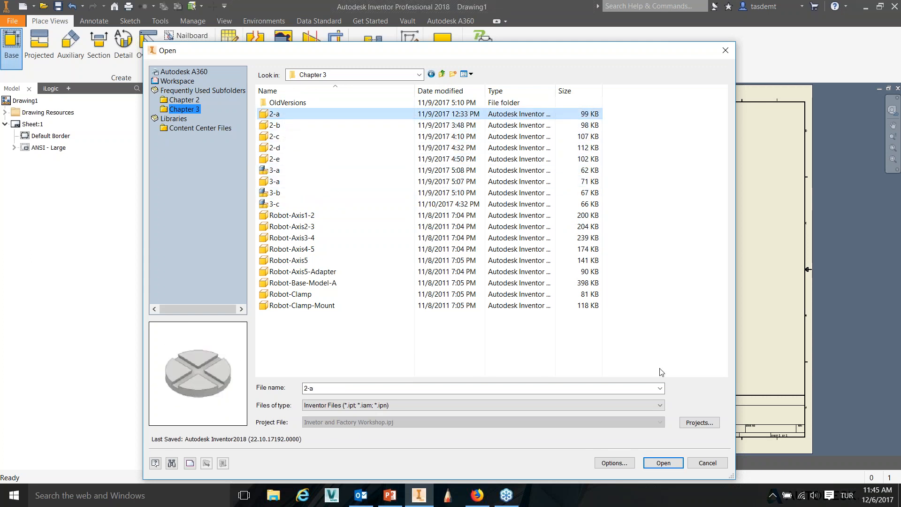
pyautogui.click(664, 463)
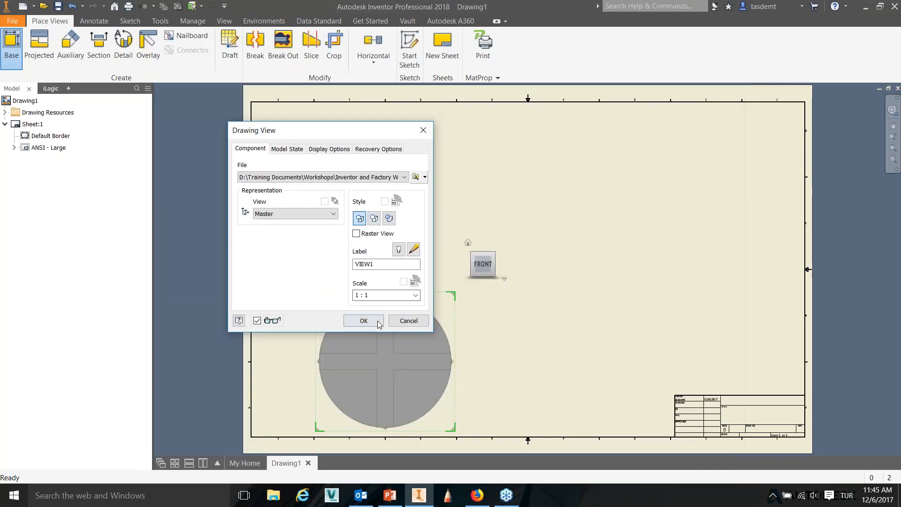
pyautogui.click(379, 321)
pyautogui.moveTo(451, 302); pyautogui.dragTo(448, 196)
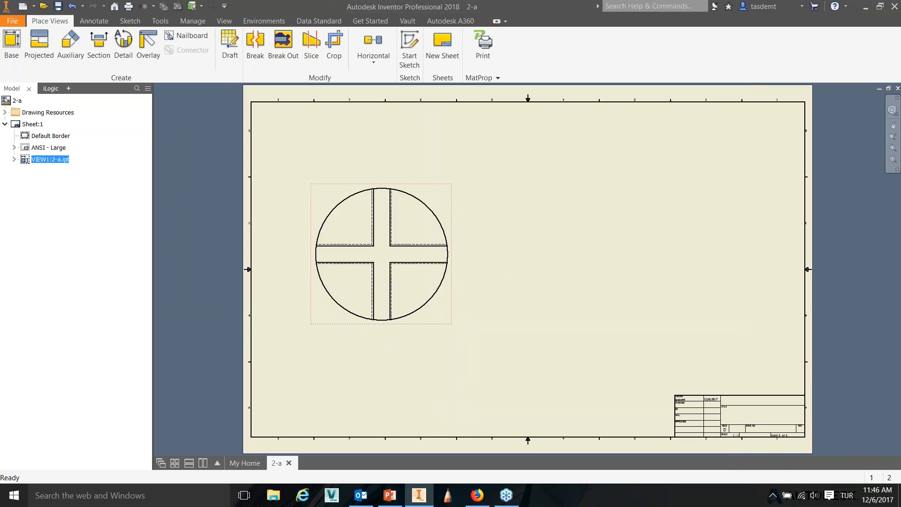
# Examine the sheet's title block and expand the title block, view and Drawing Resources entries in the model tree.
pyautogui.scroll(8, 769, 426)
pyautogui.moveTo(767, 423); pyautogui.dragTo(787, 327, button='middle')
pyautogui.scroll(-2, 784, 313)
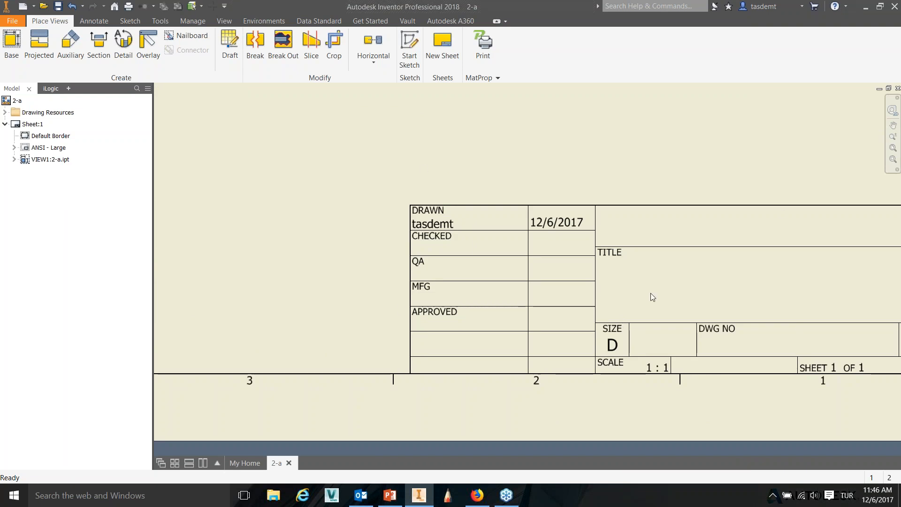
pyautogui.scroll(-5, 490, 228)
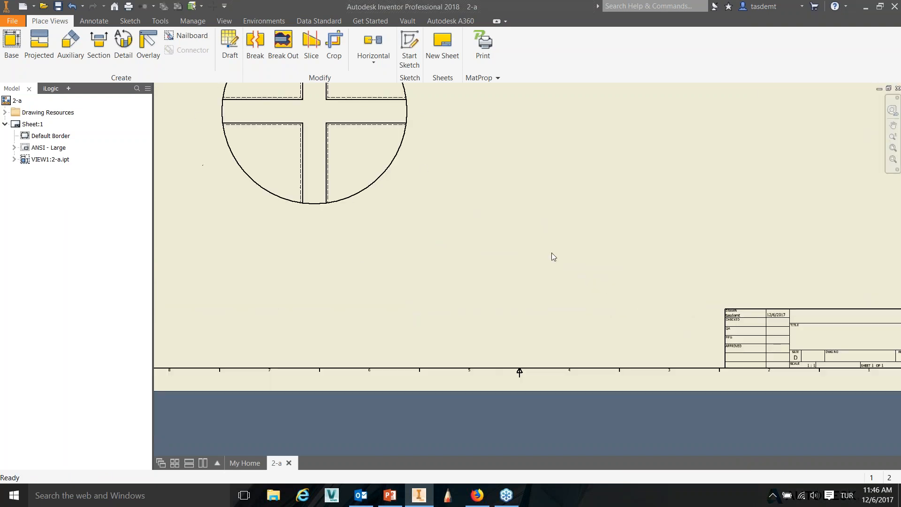
pyautogui.moveTo(595, 252); pyautogui.dragTo(605, 323, button='middle')
pyautogui.click(14, 148)
pyautogui.click(14, 170)
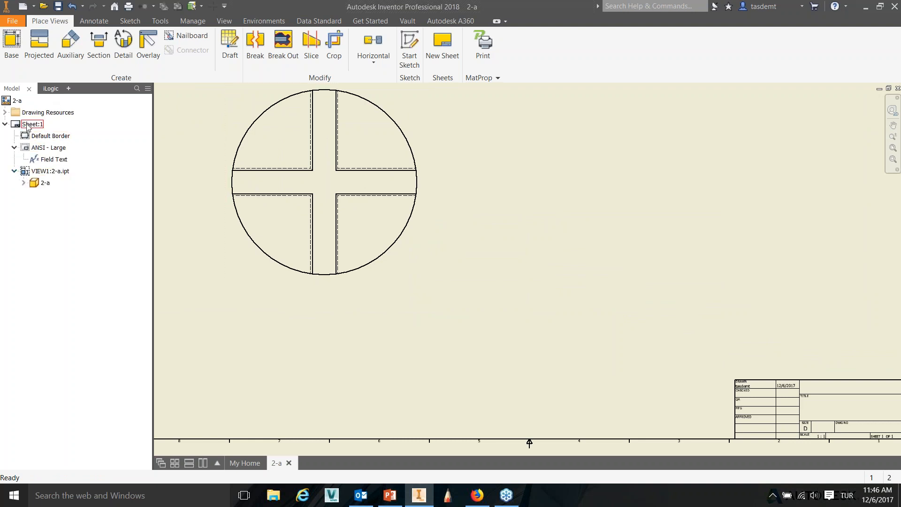
pyautogui.click(4, 112)
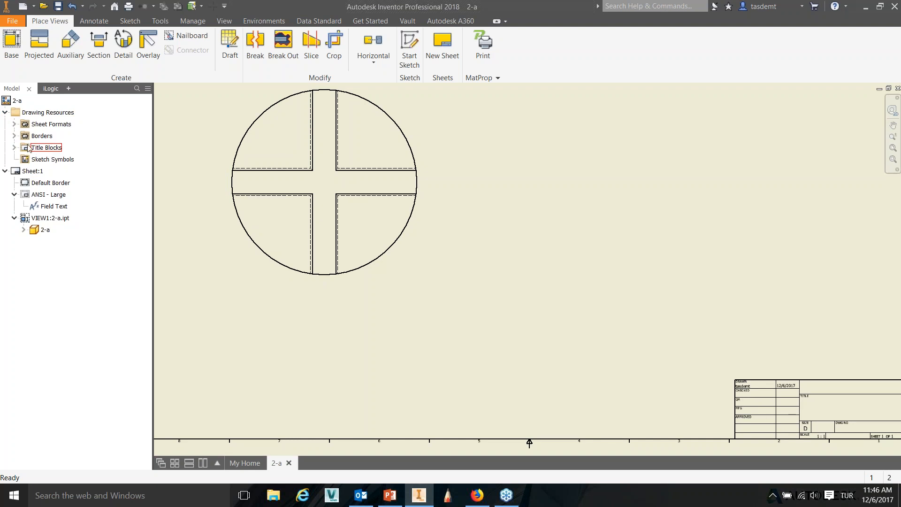
pyautogui.scroll(3, 458, 276)
pyautogui.scroll(-2, 458, 277)
pyautogui.scroll(-2, 458, 276)
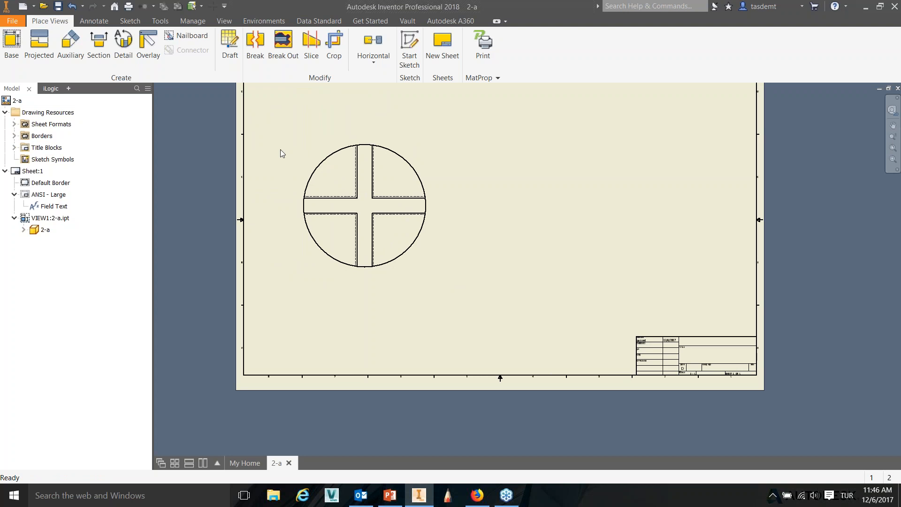
pyautogui.scroll(3, 660, 349)
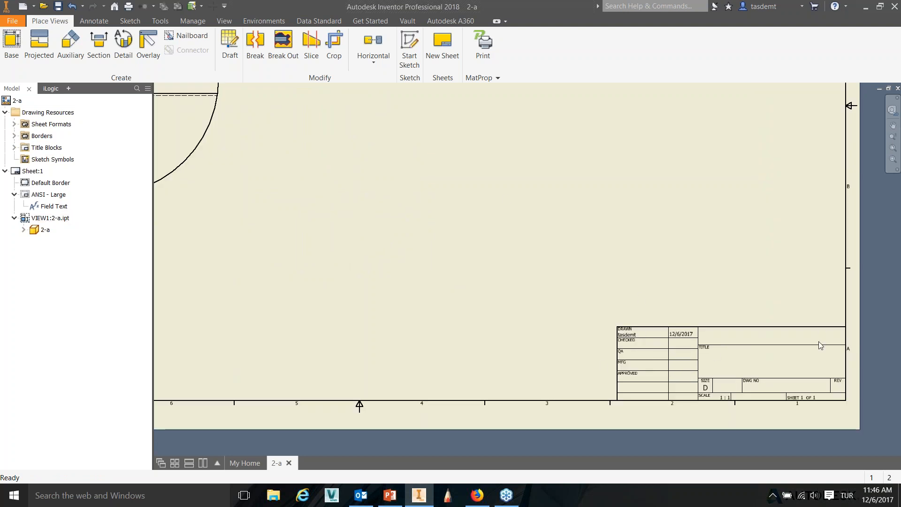
# Delete the default border and the ANSI - Large title block from Sheet:1.
pyautogui.click(16, 136)
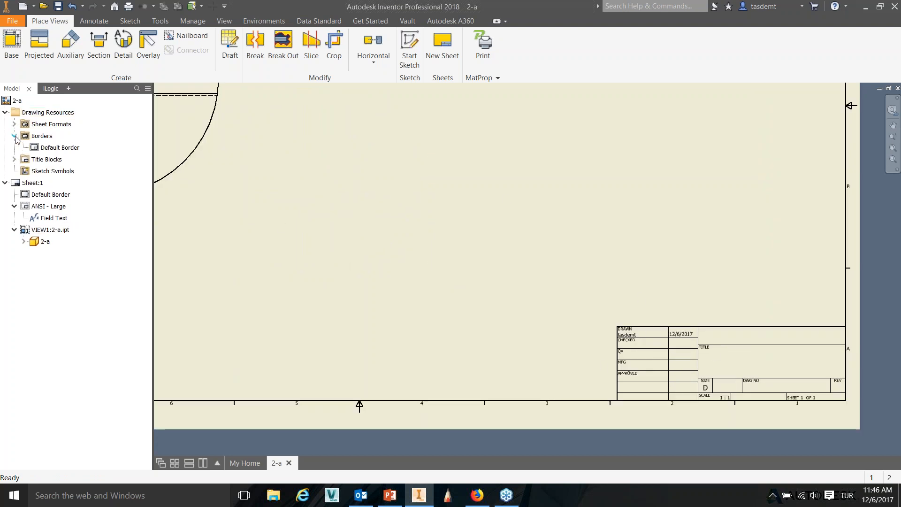
pyautogui.rightClick(60, 149)
pyautogui.press('Escape')
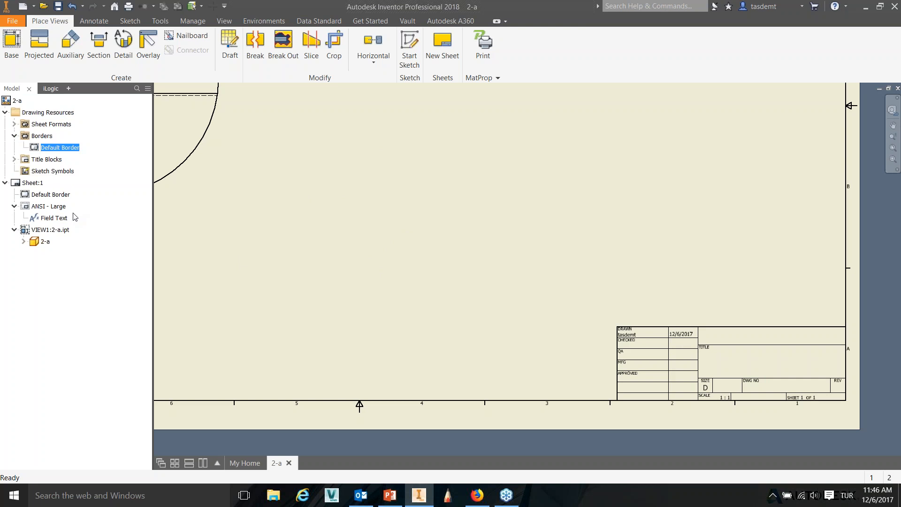
pyautogui.click(51, 194)
pyautogui.rightClick(53, 199)
pyautogui.click(66, 209)
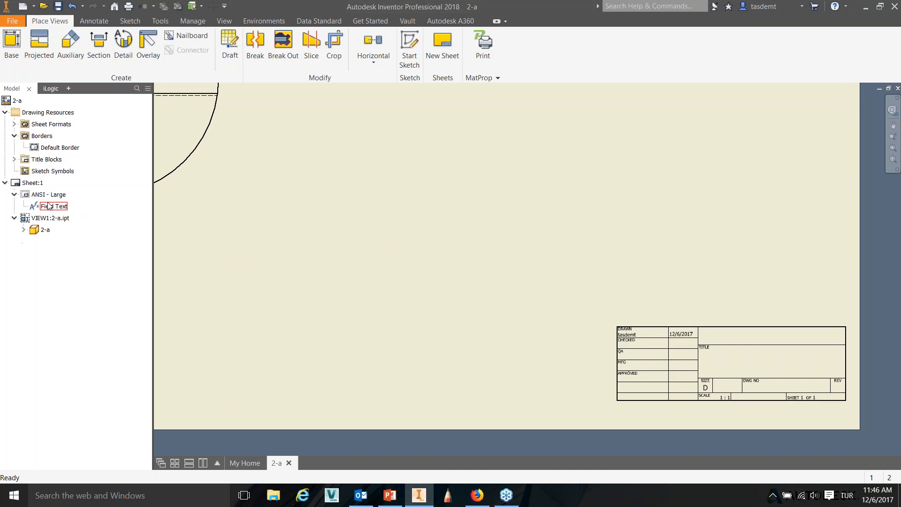
pyautogui.rightClick(52, 197)
pyautogui.click(105, 209)
# Expand the Title Blocks resources and open the ANSI A title block definition for editing.
pyautogui.click(48, 148)
pyautogui.rightClick(49, 149)
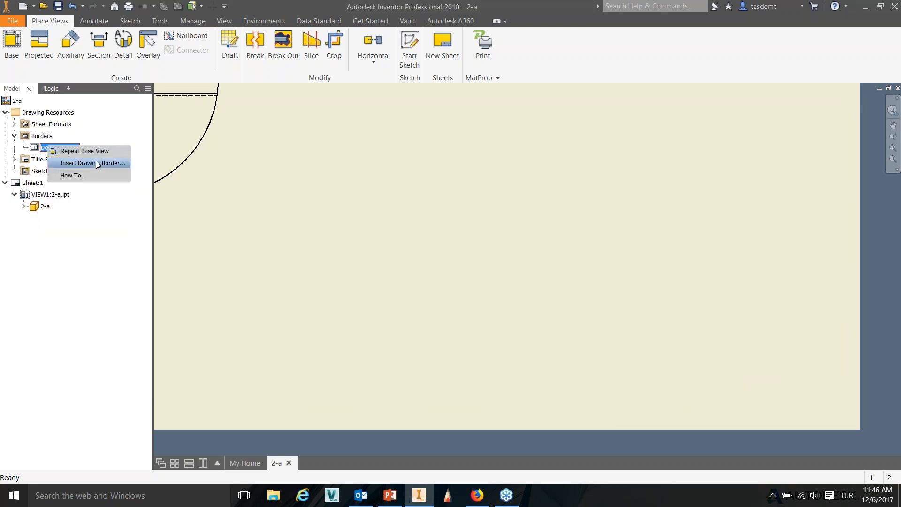
pyautogui.click(16, 161)
pyautogui.click(16, 160)
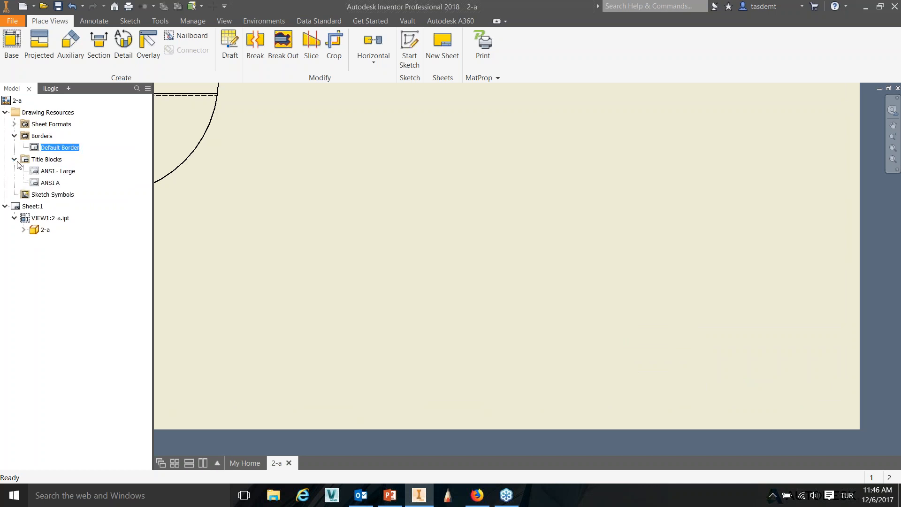
pyautogui.rightClick(52, 172)
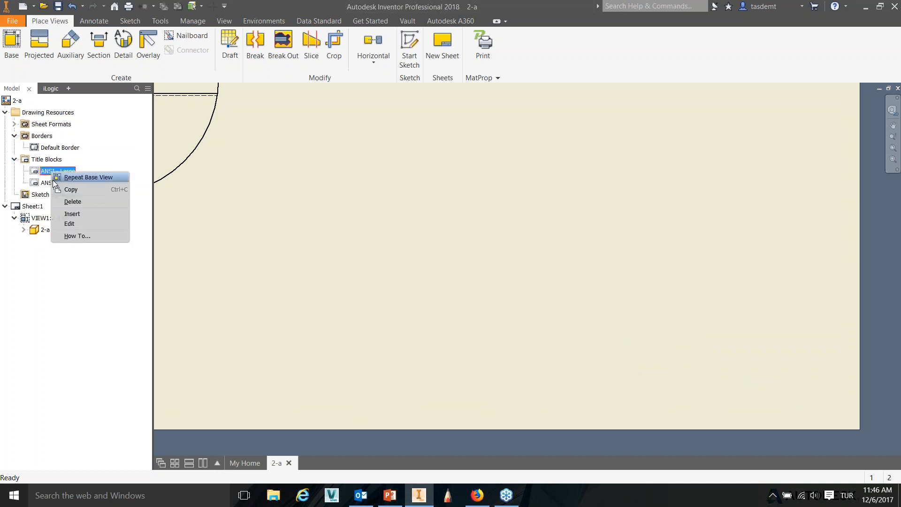
pyautogui.click(106, 192)
pyautogui.rightClick(48, 182)
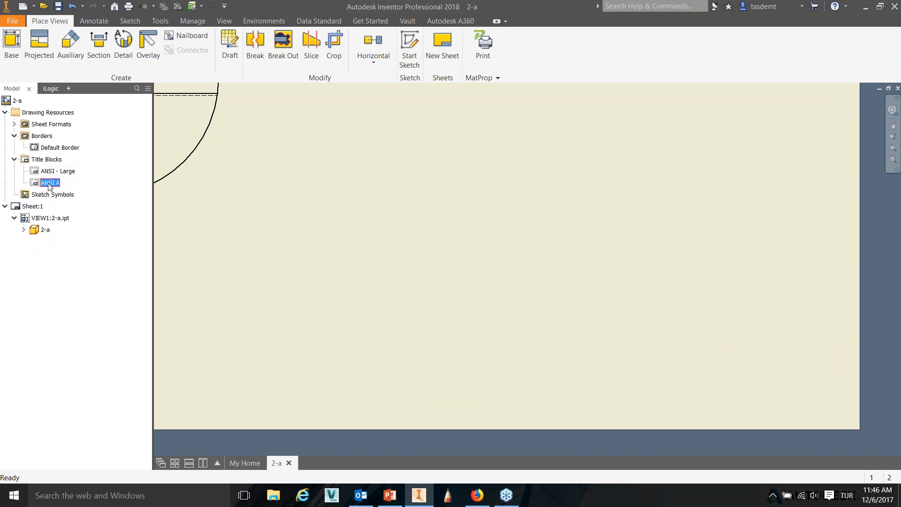
pyautogui.click(77, 233)
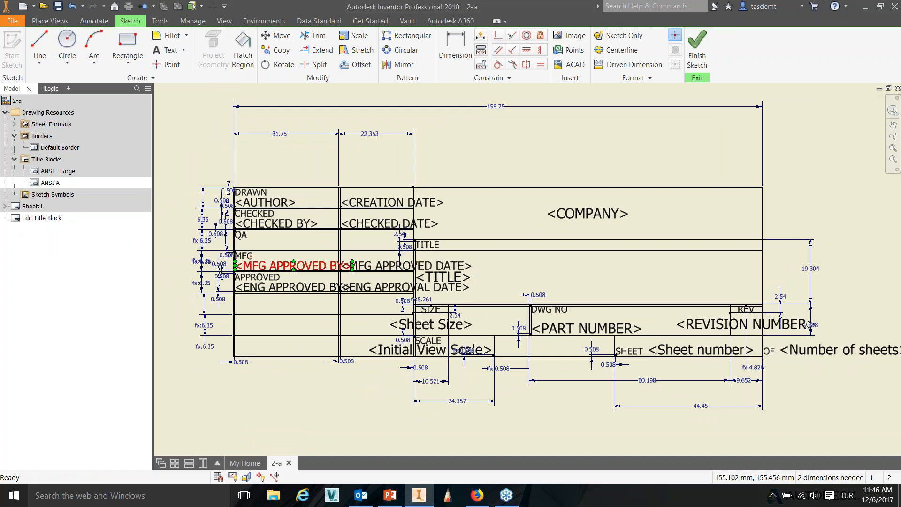
# Copy the APPROVED label and the ENG APPROVED BY field into the empty title block row directly below them.
pyautogui.click(278, 225)
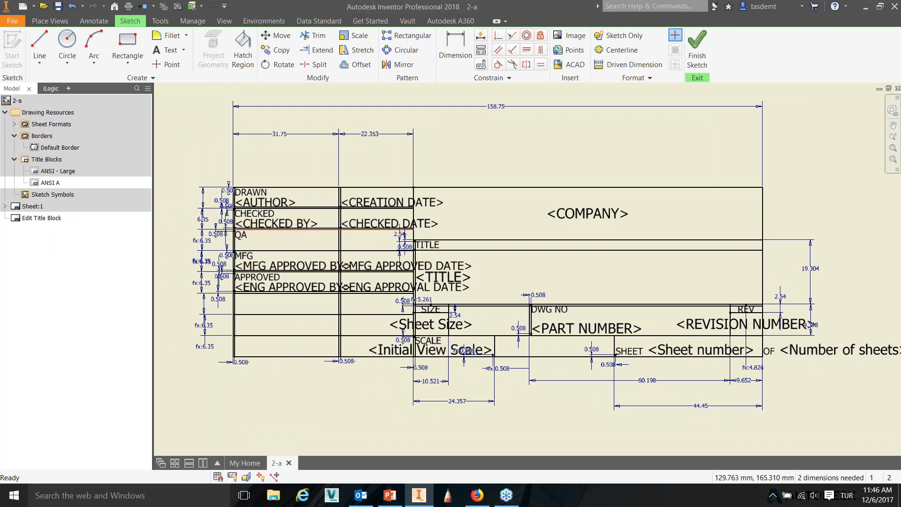
pyautogui.click(292, 266)
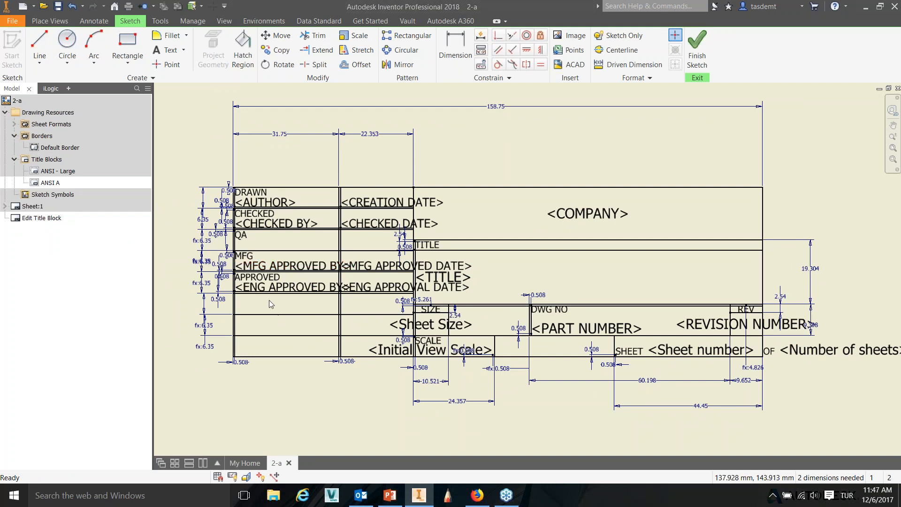
pyautogui.scroll(3, 269, 300)
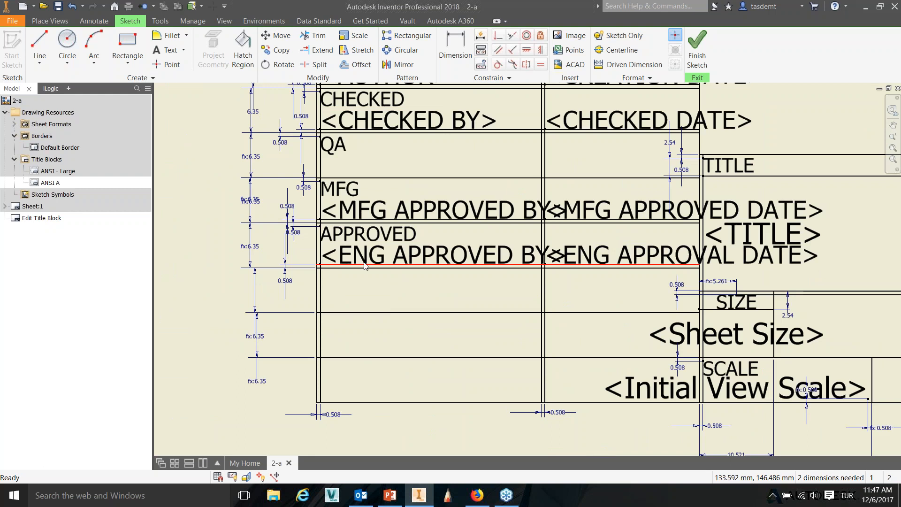
pyautogui.moveTo(379, 239)
pyautogui.mouseDown()
pyautogui.moveTo(404, 230)
pyautogui.moveTo(398, 282)
pyautogui.mouseUp()
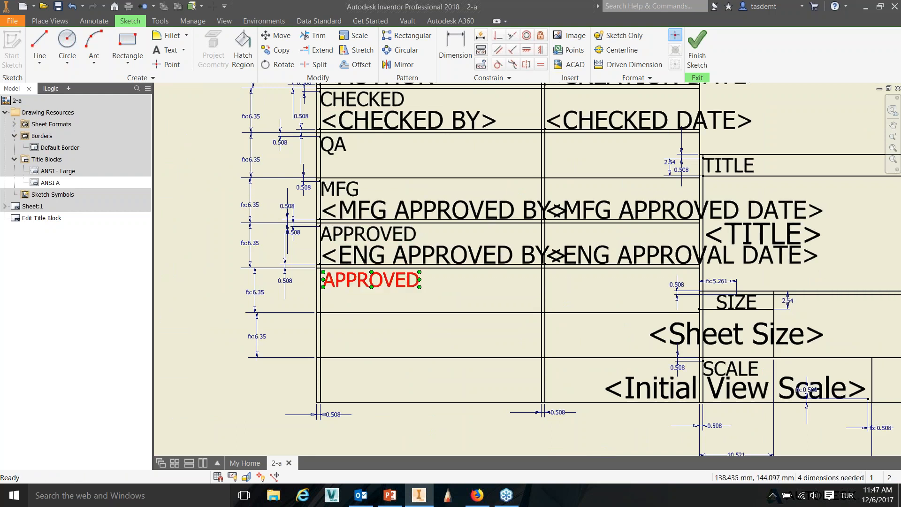
pyautogui.click(419, 250)
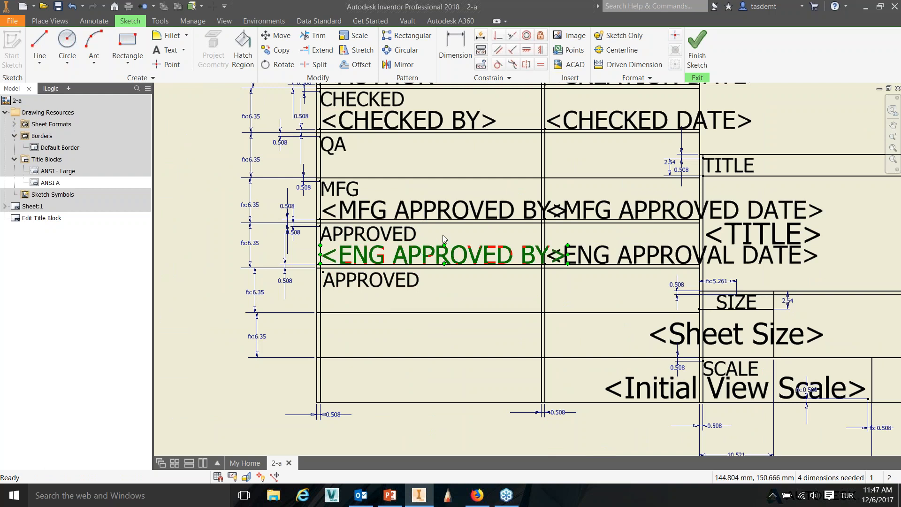
pyautogui.moveTo(442, 235)
pyautogui.mouseDown()
pyautogui.moveTo(451, 226)
pyautogui.moveTo(448, 303)
pyautogui.mouseUp()
# Replace the copied ENG APPROVED BY field with the MATERIAL property from Properties - Model.
pyautogui.doubleClick(448, 302)
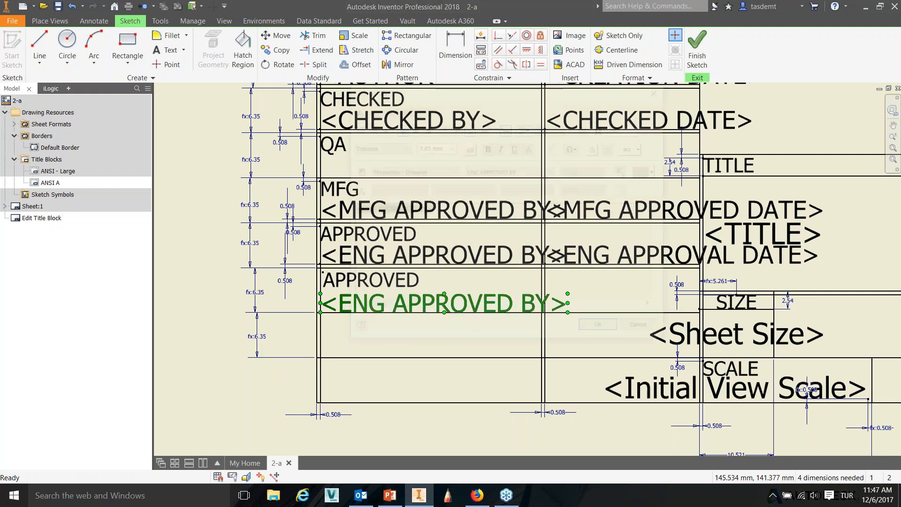
pyautogui.click(404, 171)
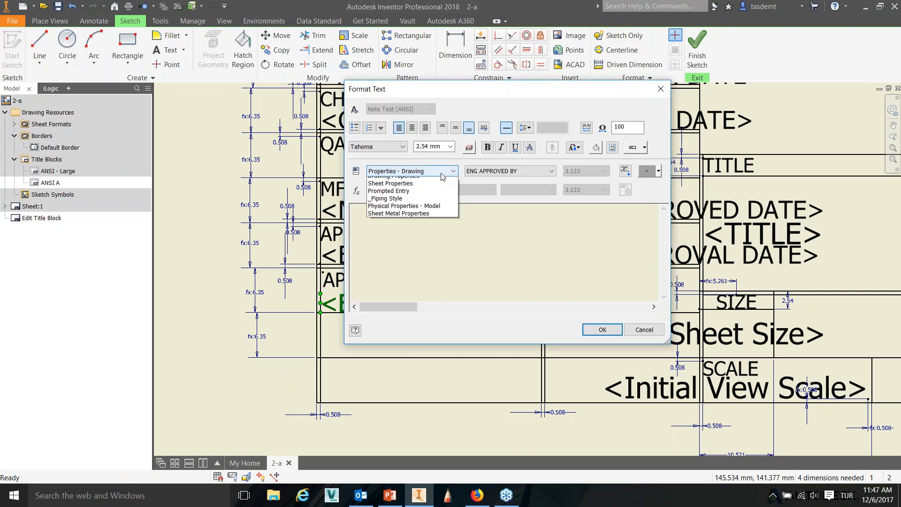
pyautogui.click(402, 179)
pyautogui.click(503, 174)
pyautogui.click(500, 338)
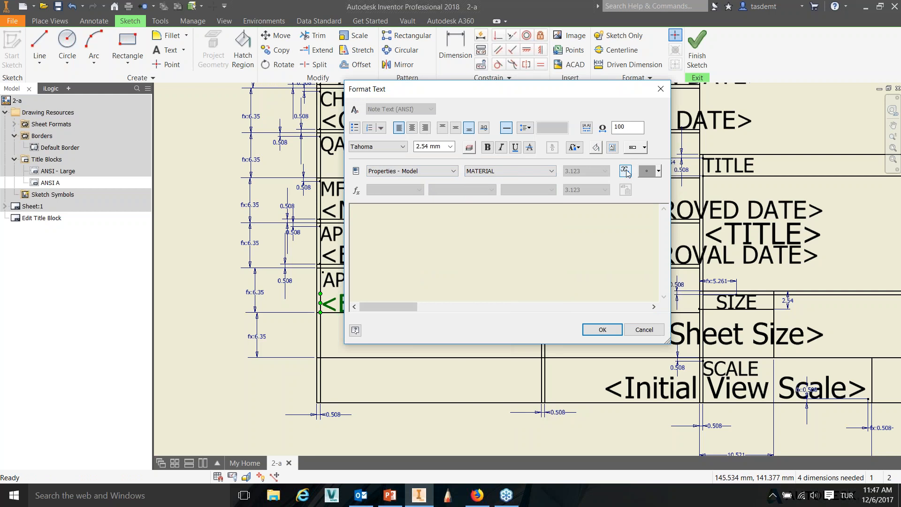
pyautogui.click(625, 171)
pyautogui.click(601, 330)
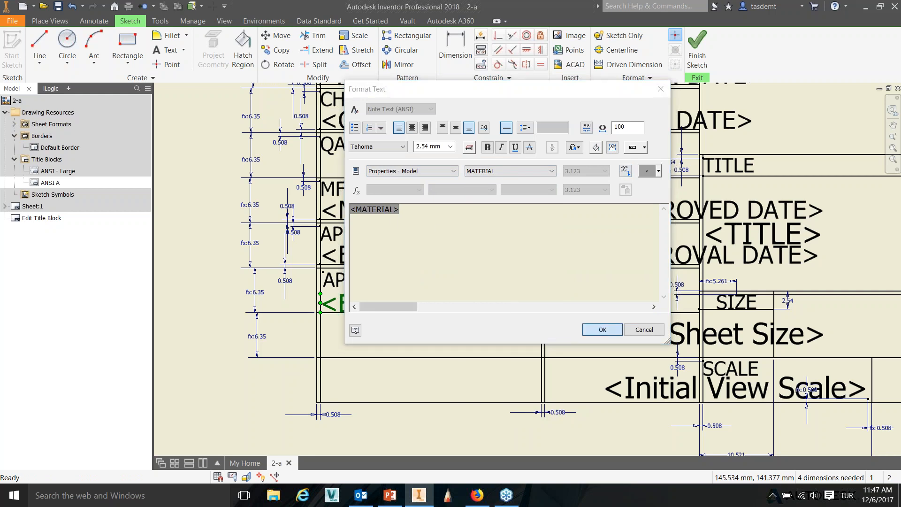
# Change the copied APPROVED label's text to "Material".
pyautogui.doubleClick(384, 282)
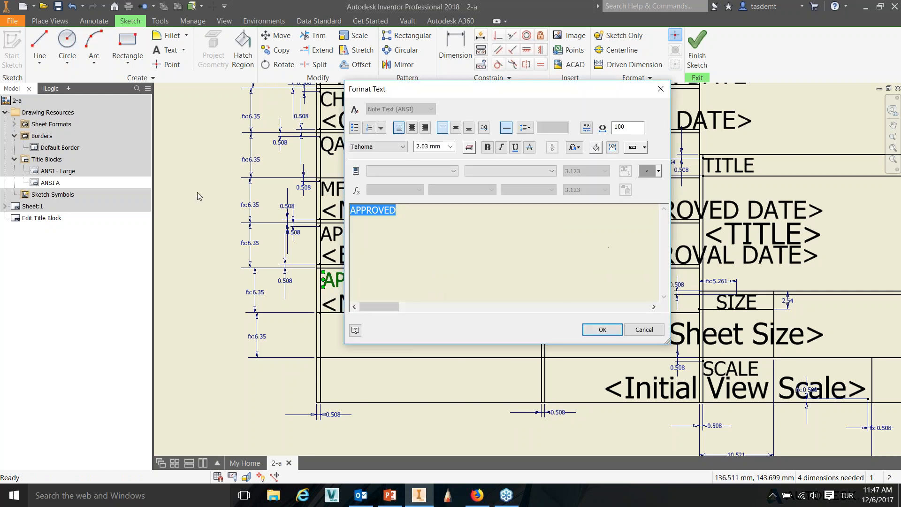
pyautogui.write('Material')
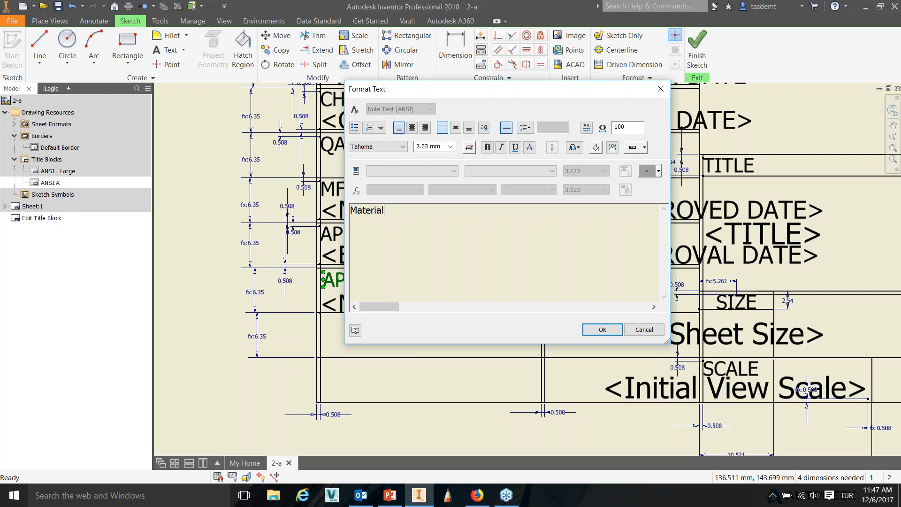
pyautogui.click(602, 330)
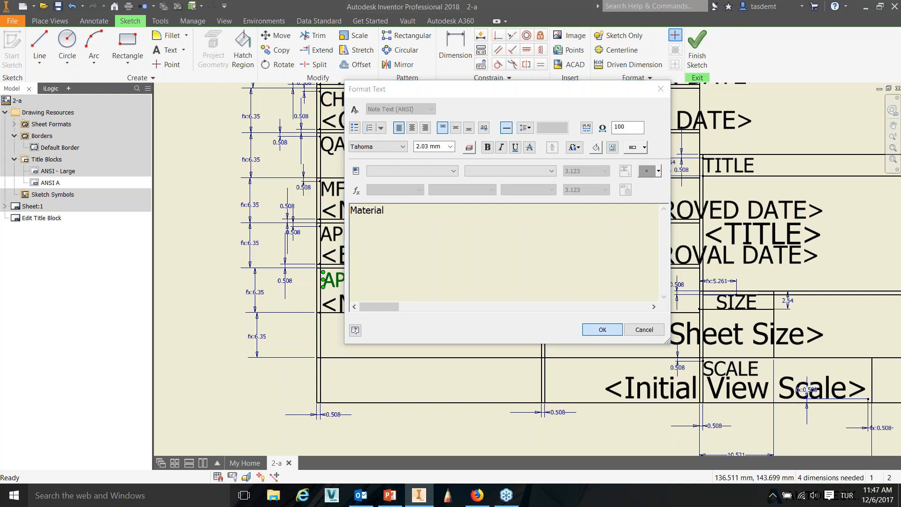
# Finish the title block sketch and save it under the name "Company Title Block".
pyautogui.click(697, 47)
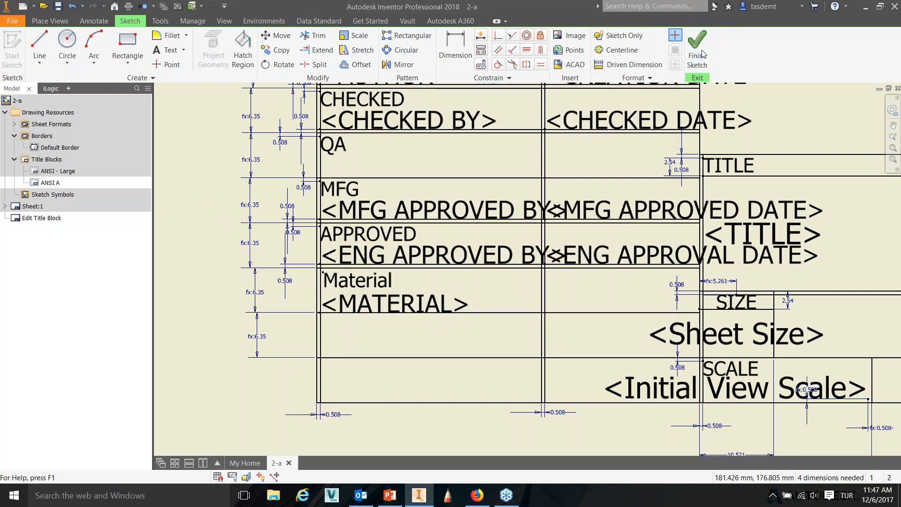
pyautogui.click(470, 261)
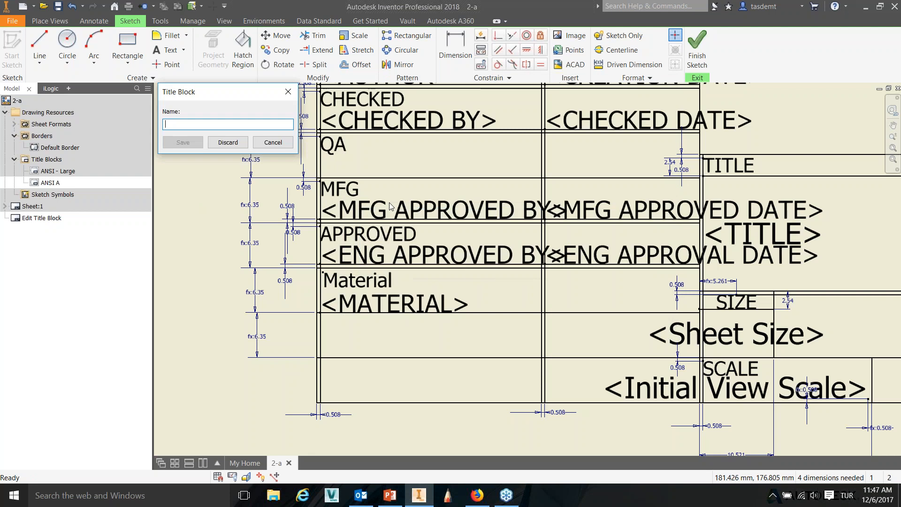
pyautogui.write('Company Title Block')
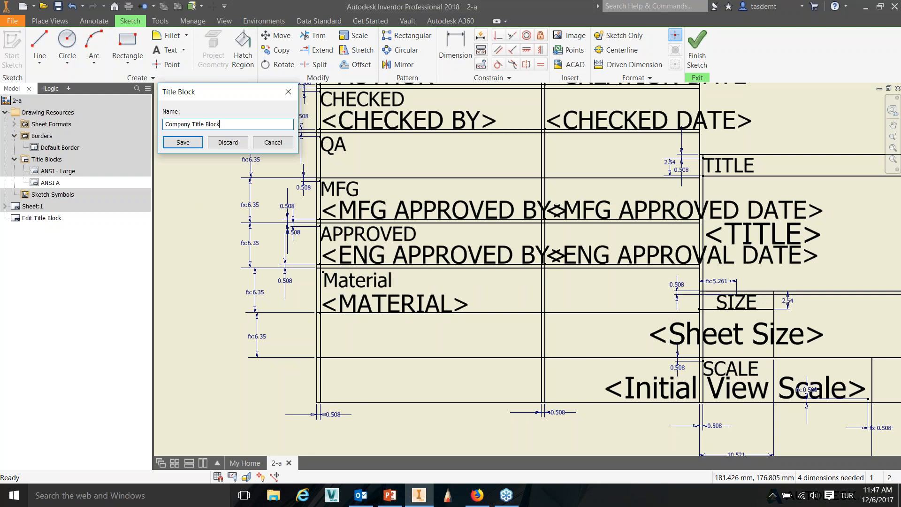
pyautogui.press('Return')
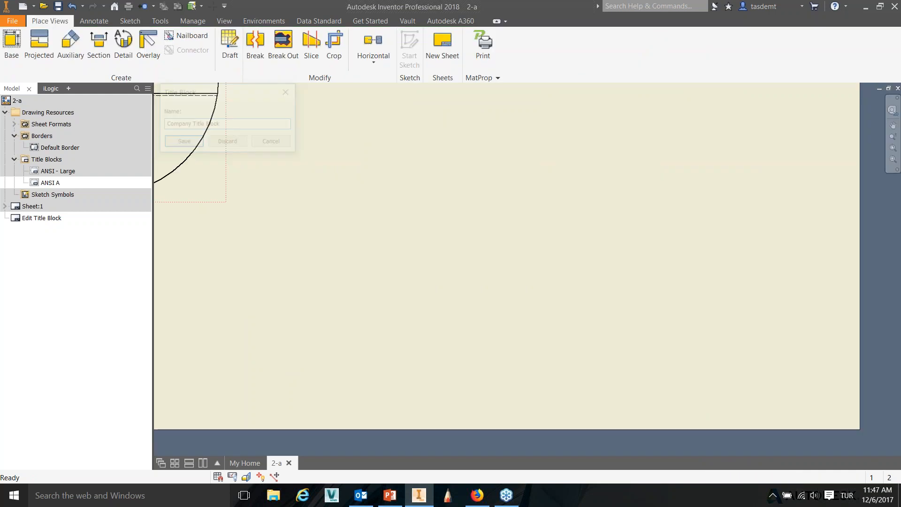
# Insert the Company Title Block on Sheet:1.
pyautogui.rightClick(81, 198)
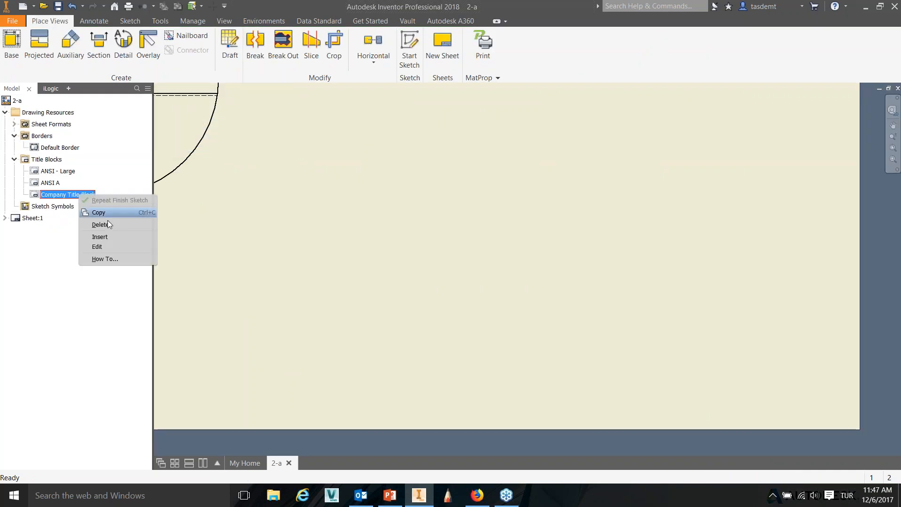
pyautogui.click(112, 238)
pyautogui.scroll(6, 777, 404)
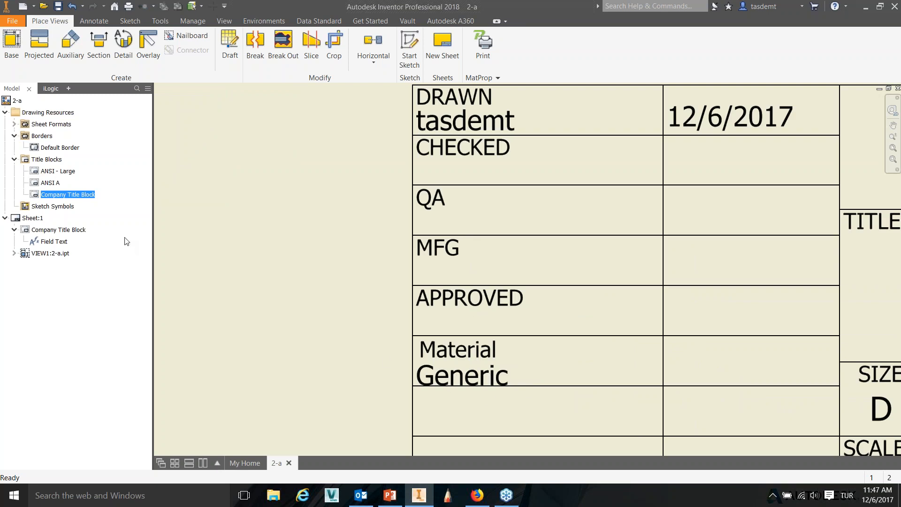
# Insert the Default Border on the sheet with its default horizontal and vertical zone settings.
pyautogui.rightClick(53, 148)
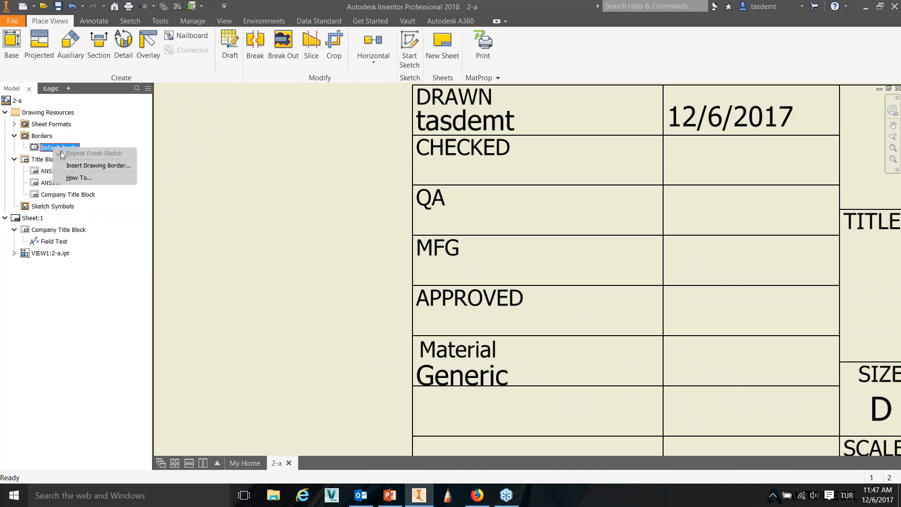
pyautogui.click(79, 166)
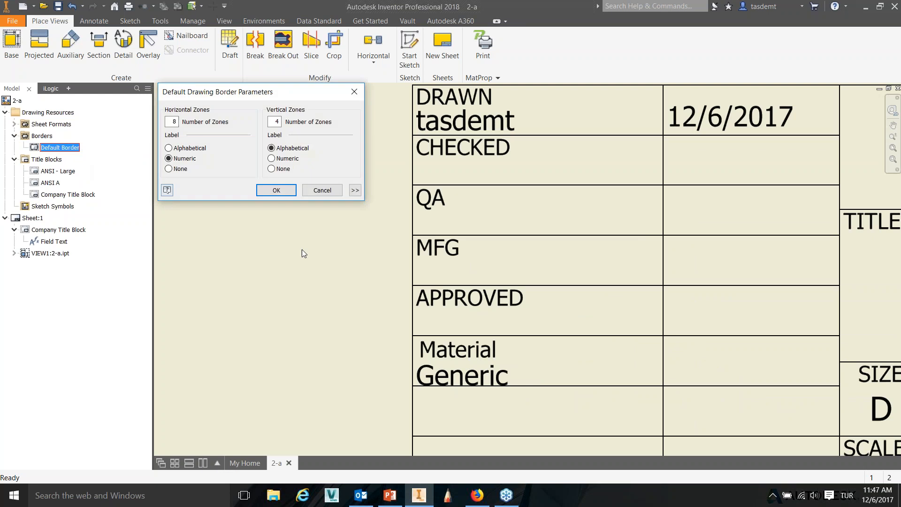
pyautogui.click(276, 193)
pyautogui.scroll(-5, 305, 251)
pyautogui.scroll(3, 312, 258)
pyautogui.scroll(-5, 312, 258)
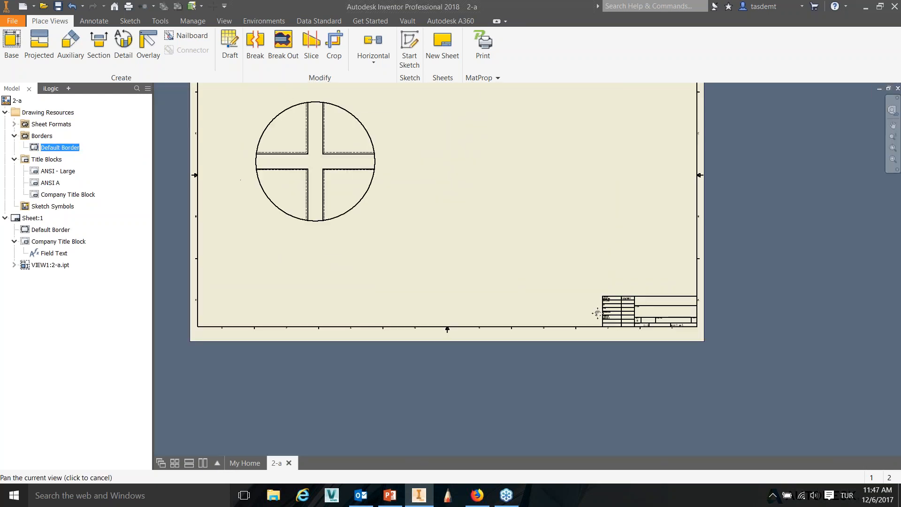
# Open the 2-a part from its drawing view and set its material to Steel, Alloy.
pyautogui.click(370, 125)
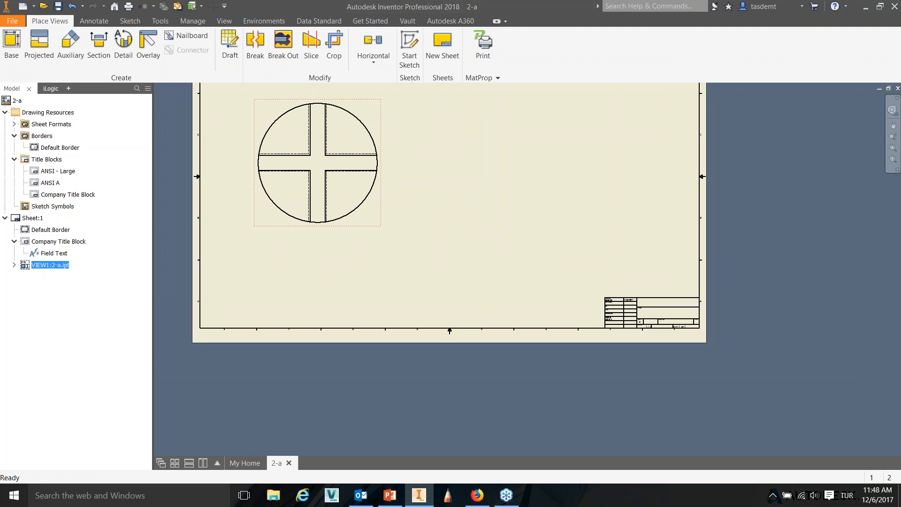
pyautogui.rightClick(380, 123)
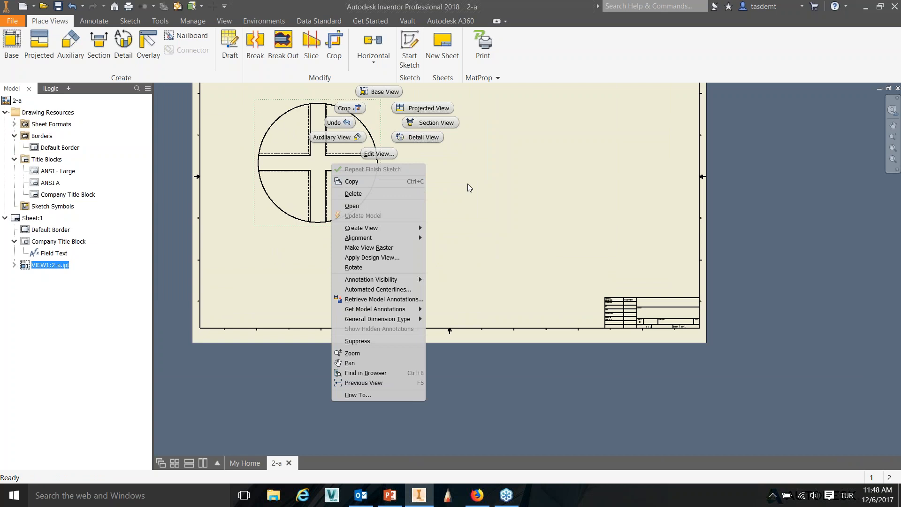
pyautogui.click(367, 205)
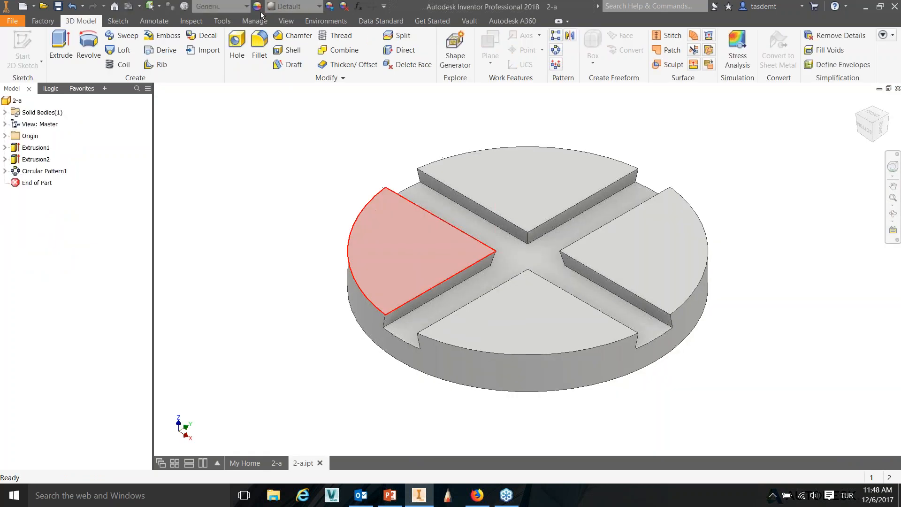
pyautogui.click(225, 6)
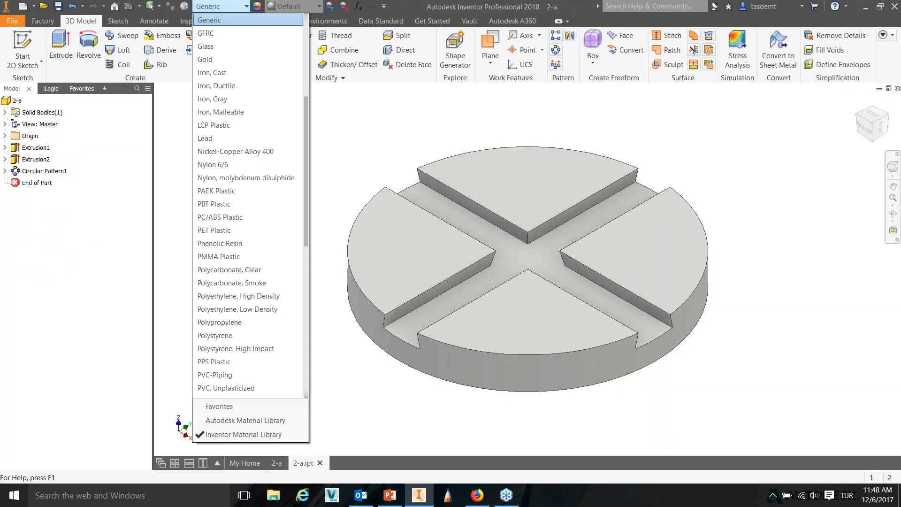
pyautogui.scroll(5, 236, 172)
pyautogui.scroll(-5, 237, 174)
pyautogui.scroll(-10, 238, 174)
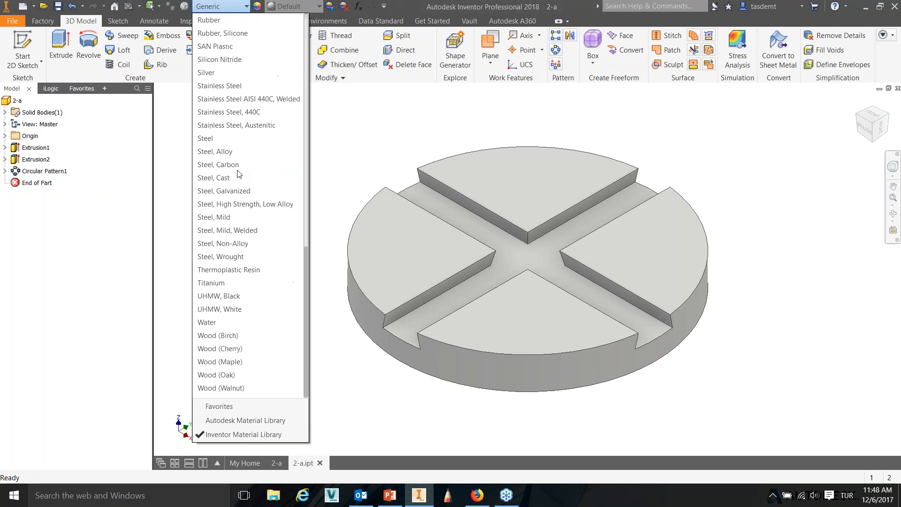
pyautogui.click(237, 150)
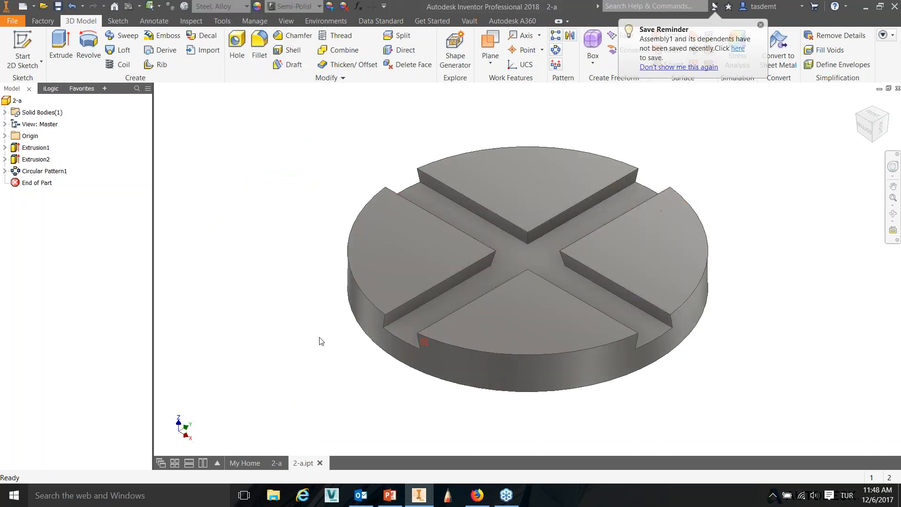
# Return to the 2-a drawing and check the Material entry in the title block.
pyautogui.moveTo(277, 464)
pyautogui.click(277, 464)
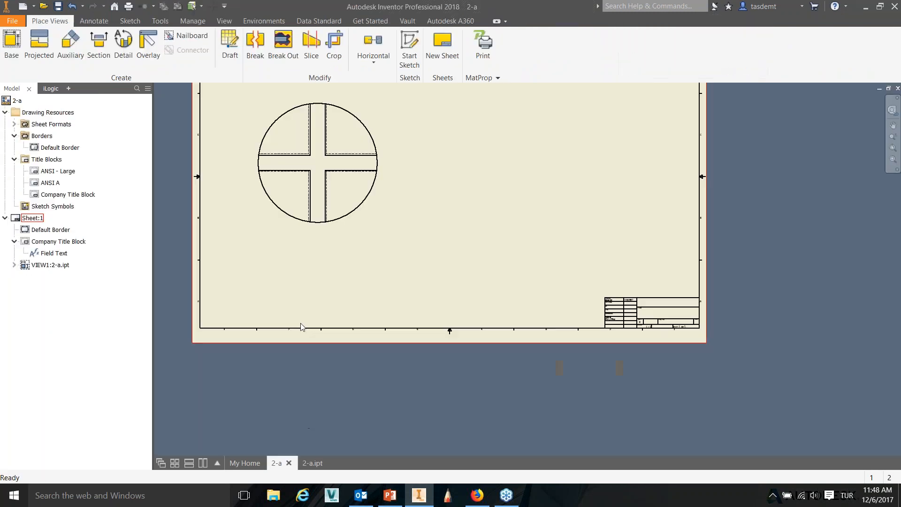
pyautogui.scroll(5, 616, 332)
pyautogui.scroll(-1, 545, 279)
pyautogui.moveTo(545, 280)
pyautogui.mouseDown(button='middle')
pyautogui.moveTo(516, 352)
pyautogui.moveTo(419, 395)
pyautogui.mouseUp(button='middle')
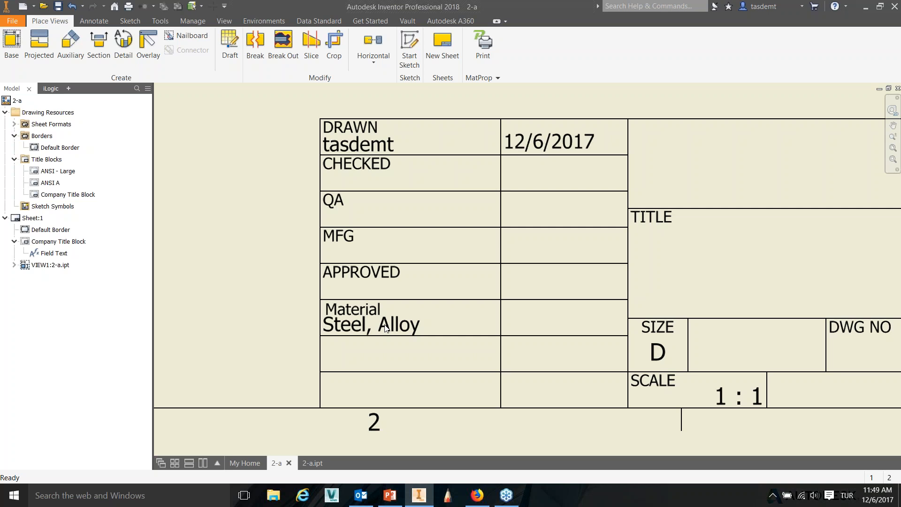
pyautogui.scroll(-4, 353, 289)
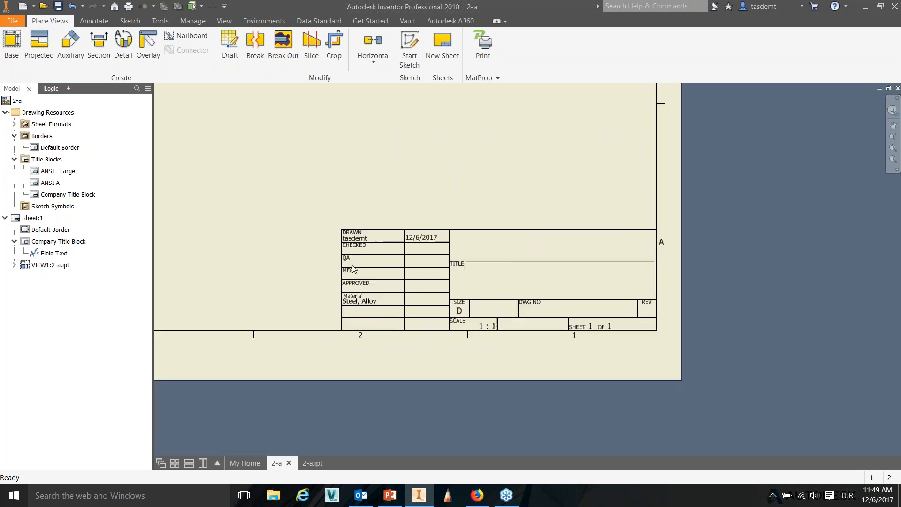
# Open the Company Title Block definition for editing and inspect its linked Material field.
pyautogui.rightClick(67, 196)
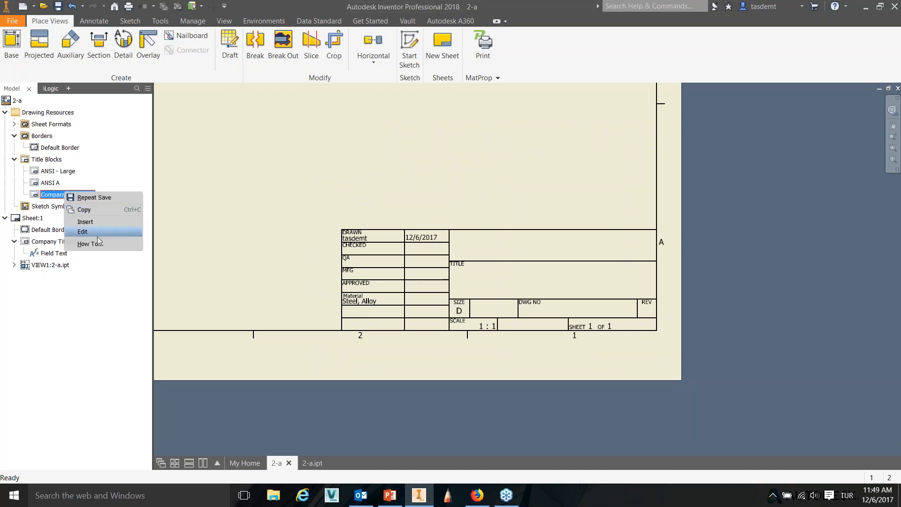
pyautogui.click(83, 233)
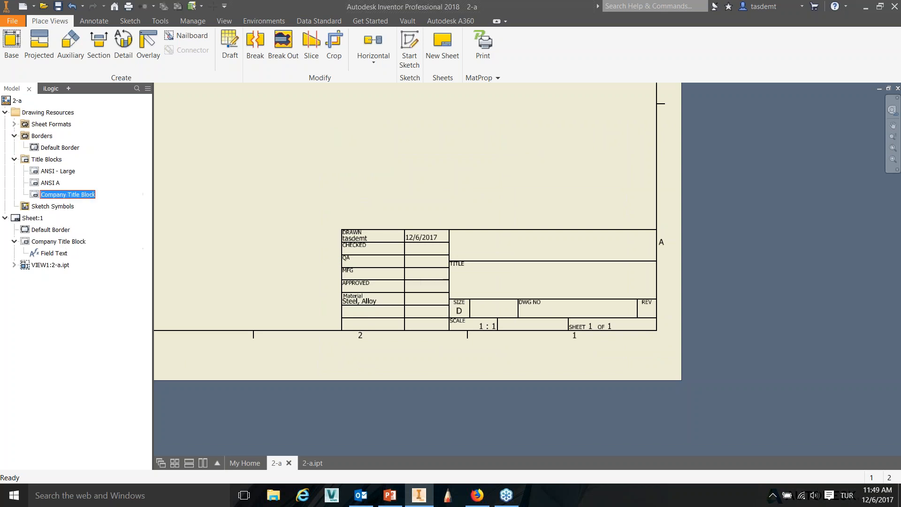
pyautogui.scroll(5, 343, 323)
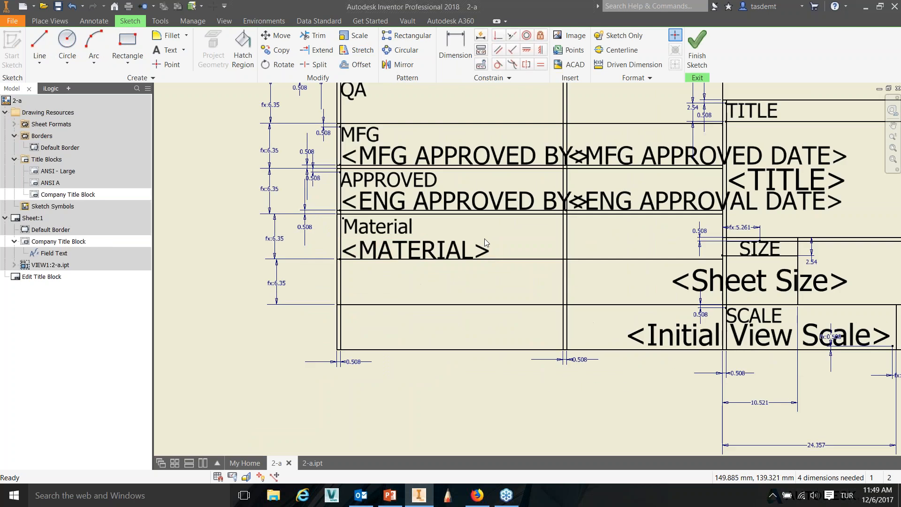
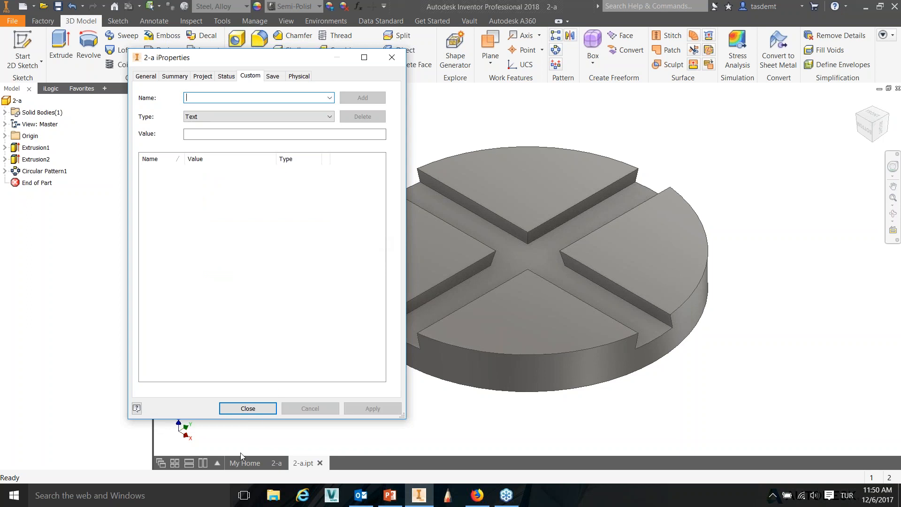
# Close the 2-a part's iProperties, switch to the PowerPoint presentation and show its slides through to the Frame Model slide.
pyautogui.click(247, 408)
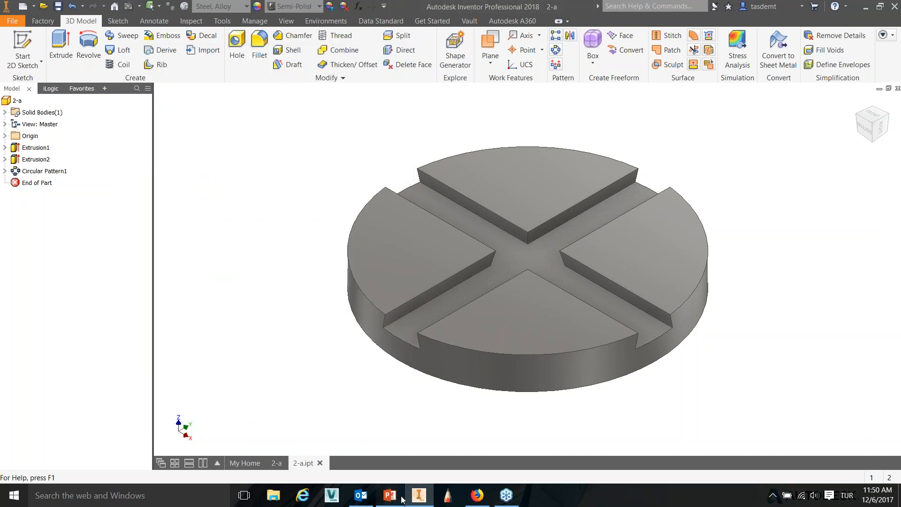
pyautogui.hotkey('alt', 'Tab')
pyautogui.click(778, 477)
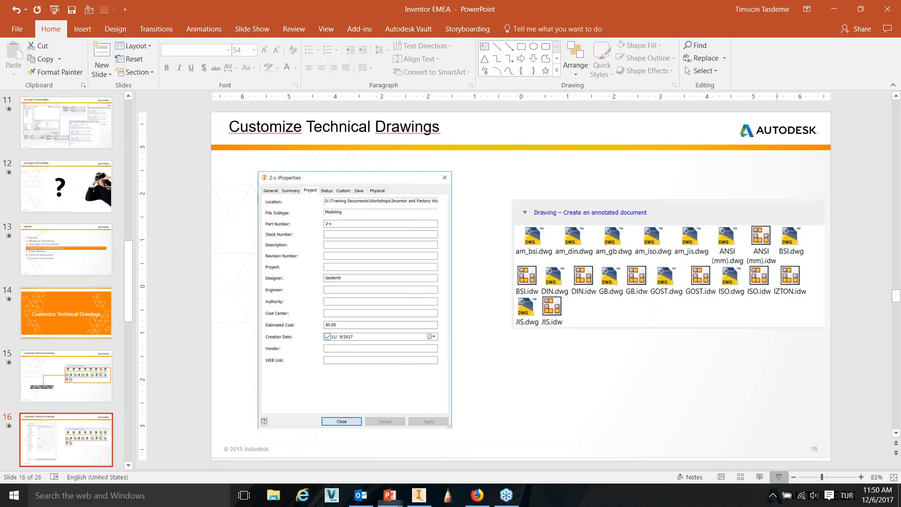
pyautogui.press('Right')
pyautogui.press('Right')
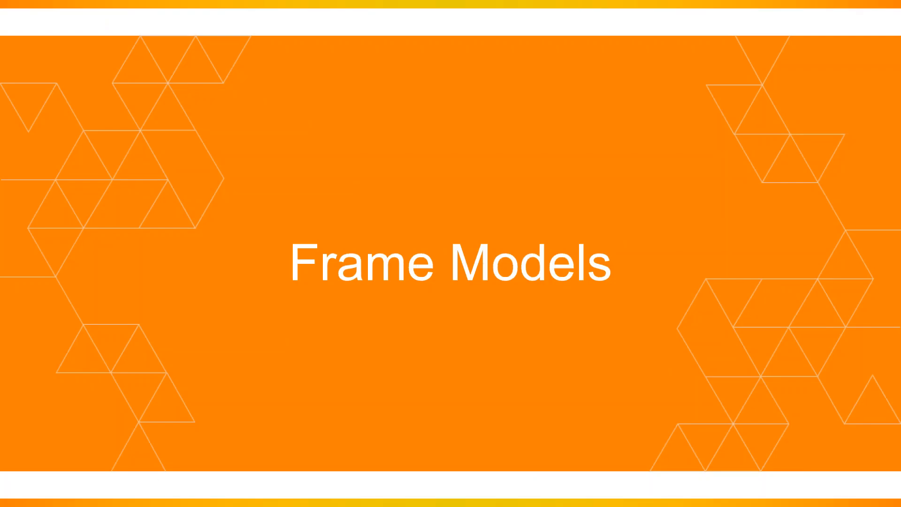
pyautogui.press('Right')
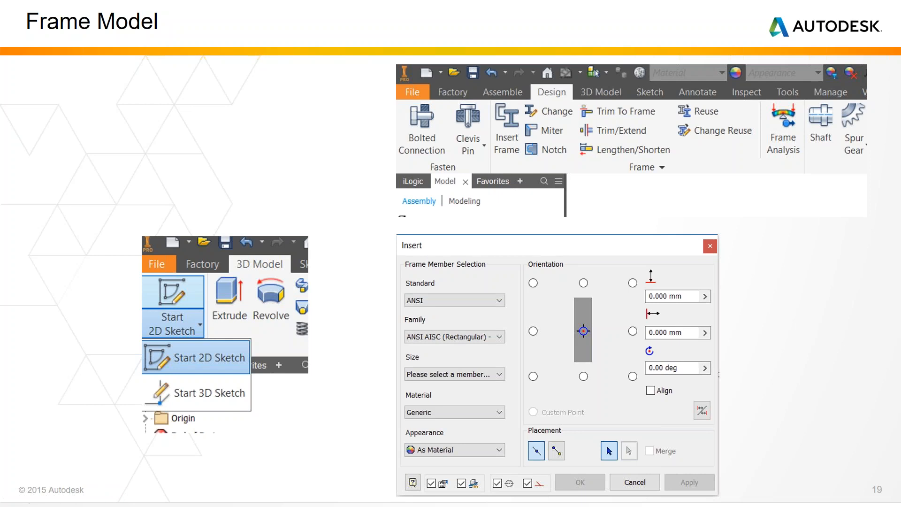
pyautogui.press('Escape')
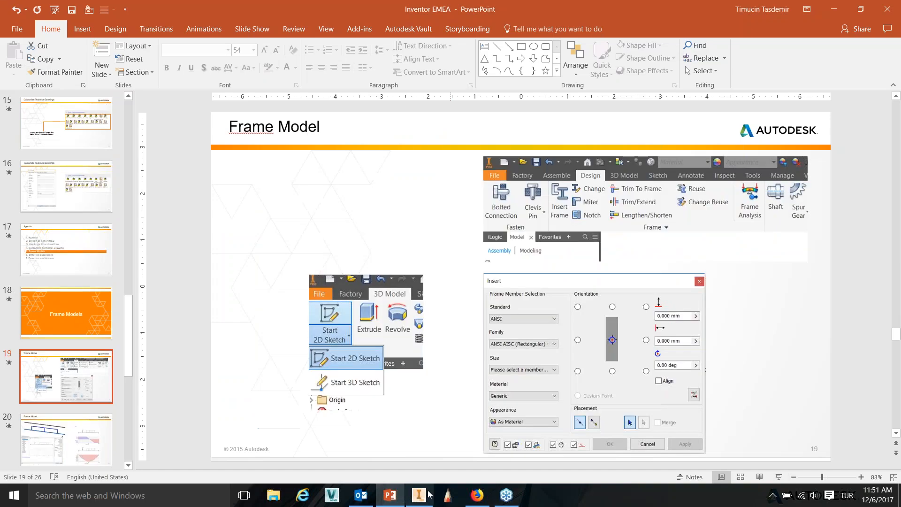
# Return to Inventor and close the 2-a part and the 2-a drawing.
pyautogui.click(419, 495)
pyautogui.click(320, 462)
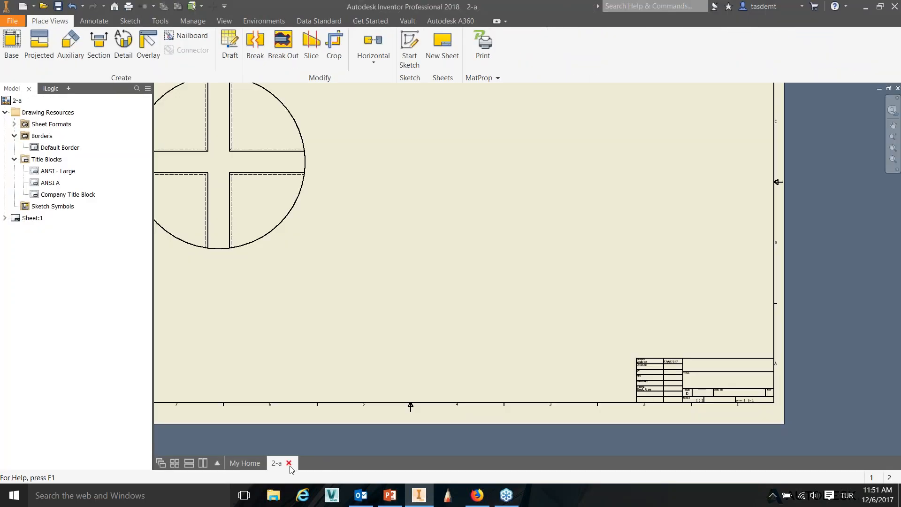
pyautogui.click(288, 462)
pyautogui.click(417, 275)
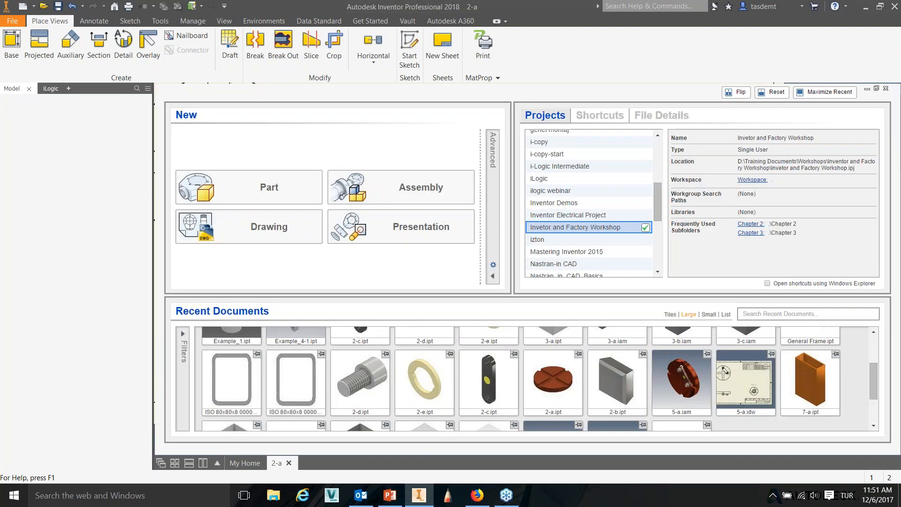
# Create a new part from the metric Standard (mm).ipt template.
pyautogui.click(22, 7)
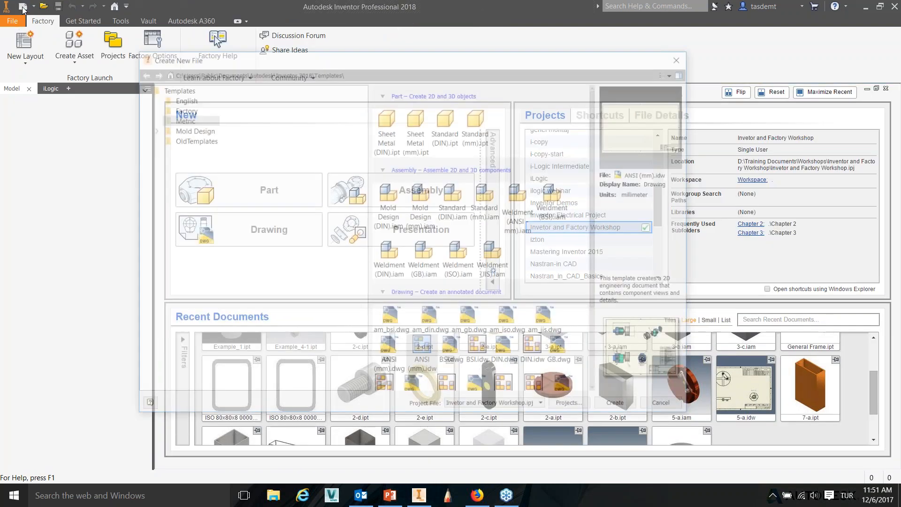
pyautogui.click(476, 120)
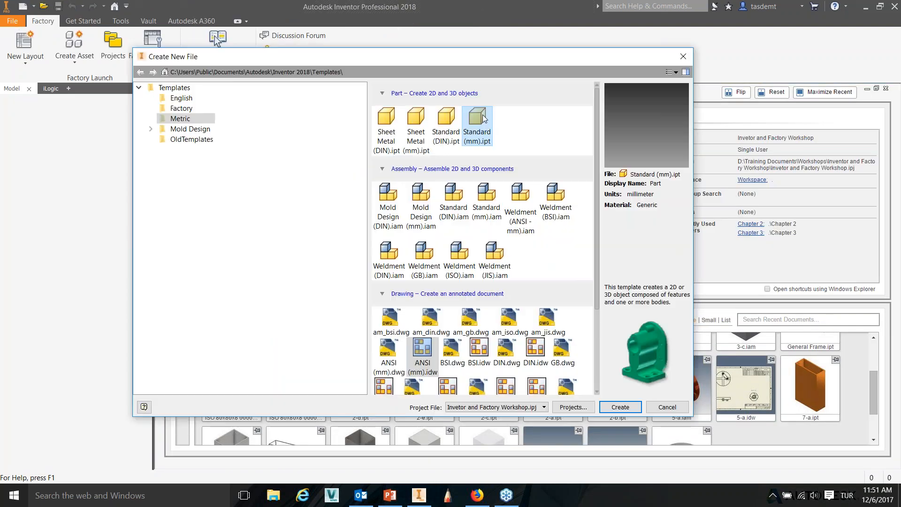
pyautogui.click(623, 409)
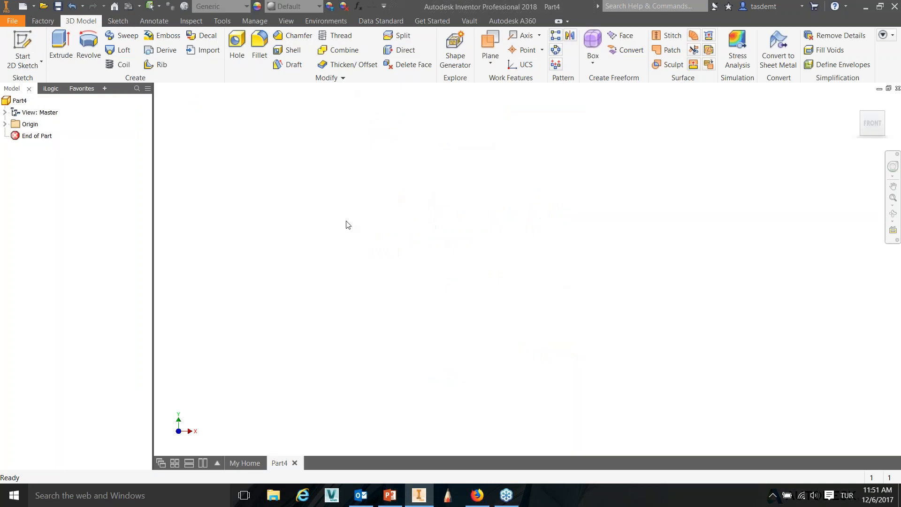
# In a new 3D sketch, draw three connected lines from the origin: about 21 mm up, across along X, and back down.
pyautogui.click(41, 61)
pyautogui.click(52, 104)
pyautogui.press('l')
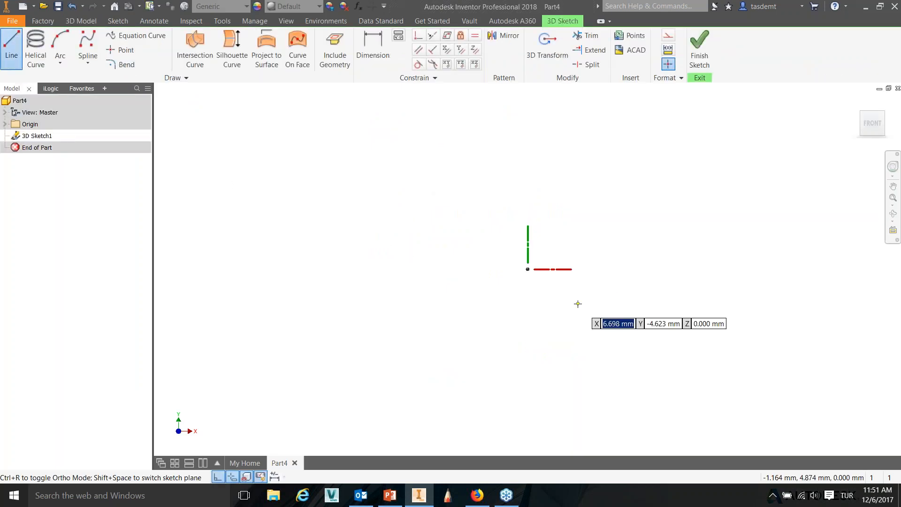
pyautogui.click(527, 268)
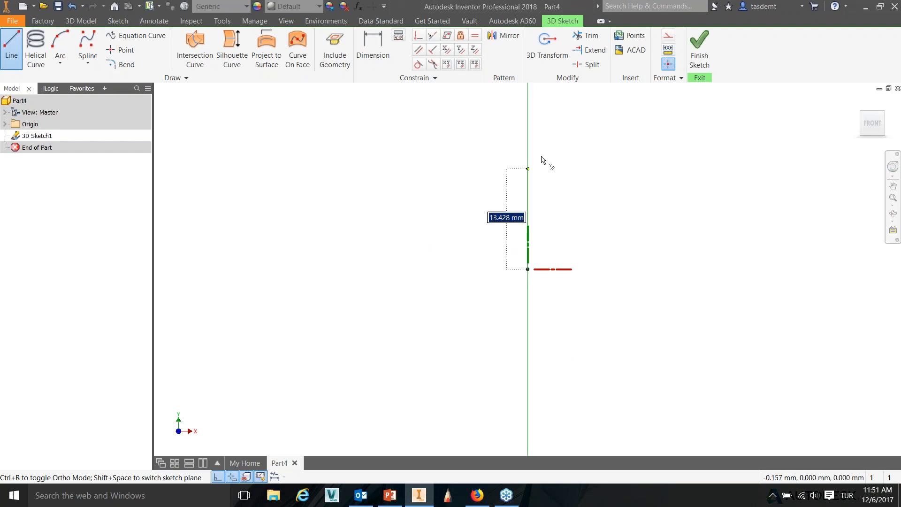
pyautogui.click(527, 111)
pyautogui.click(822, 110)
pyautogui.click(820, 264)
pyautogui.rightClick(771, 229)
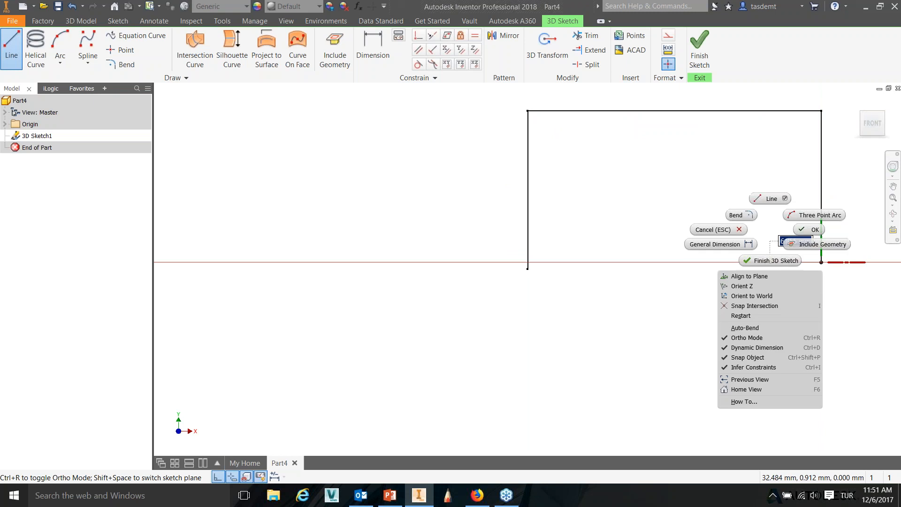
pyautogui.click(805, 230)
# Dimension the vertical line that starts at the origin to 1000 mm.
pyautogui.press('d')
pyautogui.click(527, 175)
pyautogui.click(486, 174)
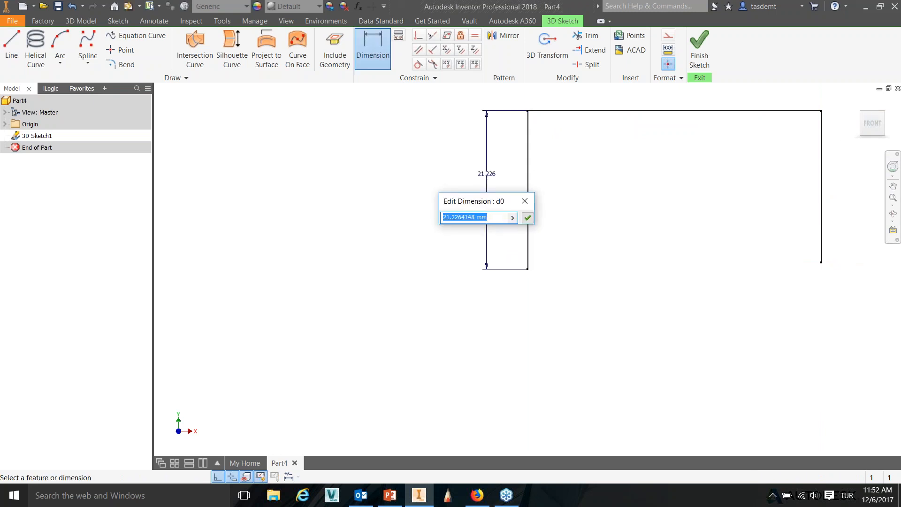
pyautogui.write('5')
pyautogui.press('BackSpace')
pyautogui.write('2000')
pyautogui.press('Return')
pyautogui.scroll(-3, 617, 299)
pyautogui.scroll(-2, 647, 272)
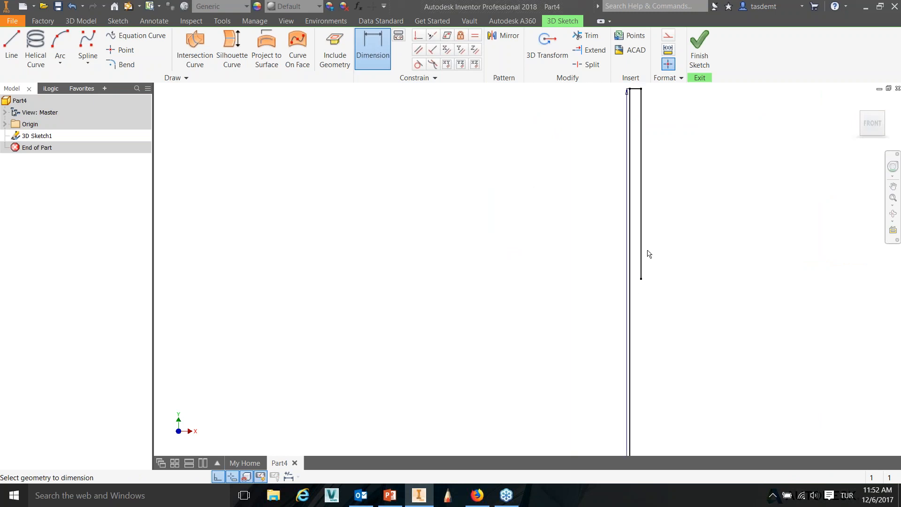
# Dimension the horizontal line's length with the expression 10*1000.
pyautogui.scroll(1, 648, 121)
pyautogui.moveTo(648, 121); pyautogui.dragTo(663, 243, button='middle')
pyautogui.scroll(2, 643, 197)
pyautogui.click(638, 172)
pyautogui.click(633, 156)
pyautogui.write('10*1000')
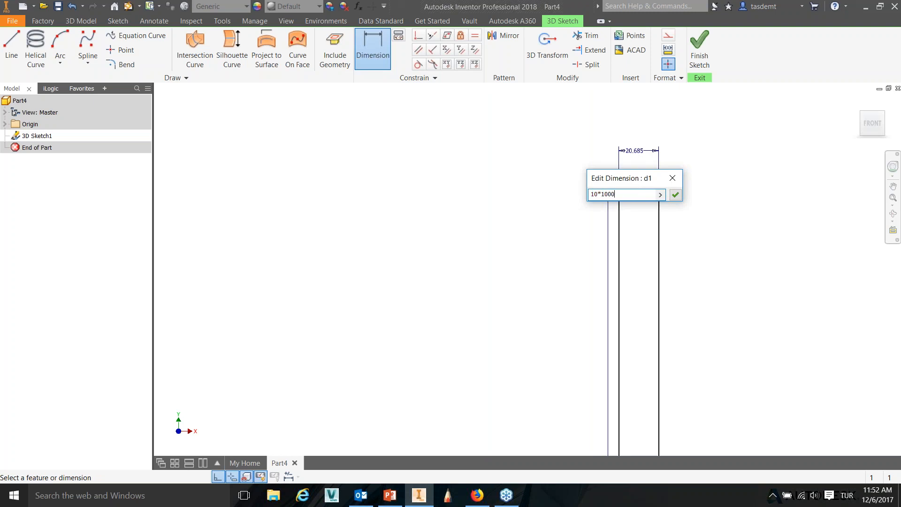
pyautogui.press('Return')
# Dimension the second vertical line and link its length to the first vertical line's dimension, d0.
pyautogui.scroll(-4, 623, 229)
pyautogui.scroll(5, 800, 239)
pyautogui.click(772, 197)
pyautogui.click(809, 195)
pyautogui.moveTo(614, 235); pyautogui.dragTo(769, 239, button='middle')
pyautogui.scroll(3, 583, 199)
pyautogui.moveTo(471, 218); pyautogui.dragTo(564, 226, button='middle')
pyautogui.scroll(1, 564, 240)
pyautogui.scroll(-4, 564, 241)
pyautogui.scroll(2, 408, 223)
pyautogui.scroll(1, 388, 272)
pyautogui.scroll(2, 324, 327)
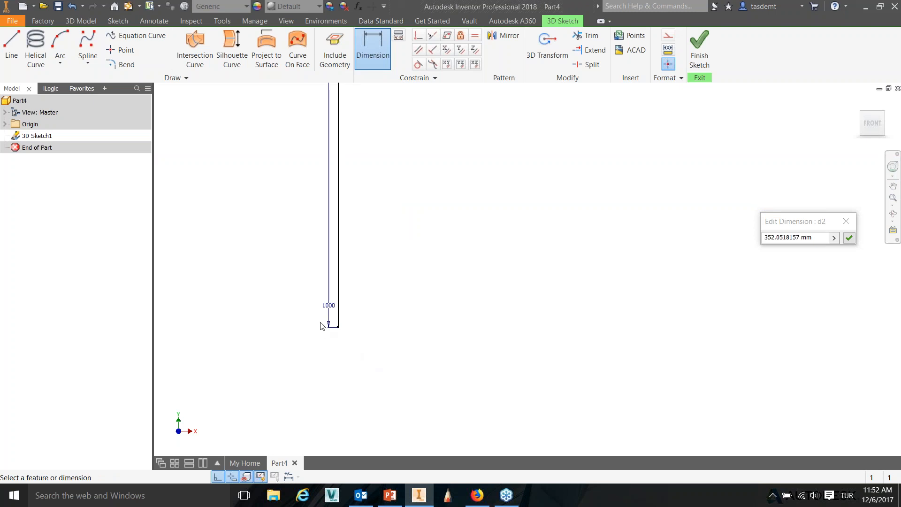
pyautogui.click(328, 305)
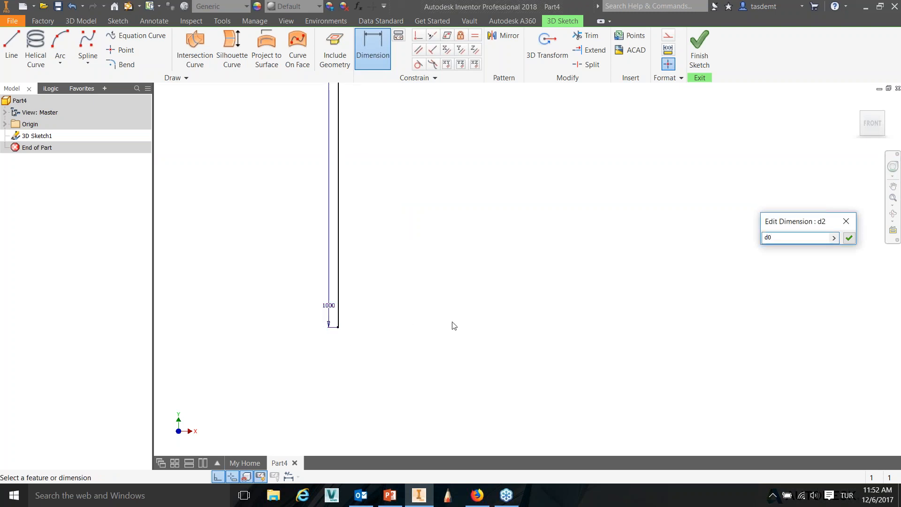
pyautogui.press('Return')
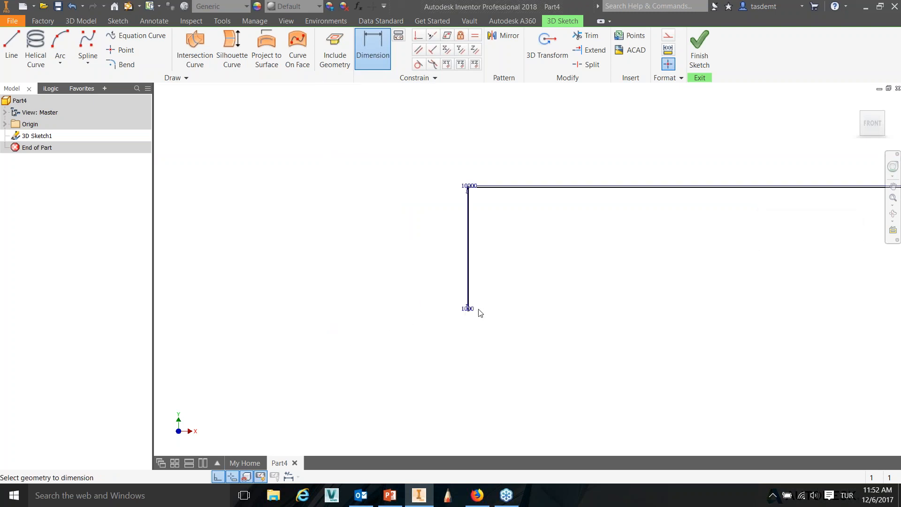
# Leave the Dimension command and reposition the horizontal line's length dimension clear above the line.
pyautogui.moveTo(741, 308); pyautogui.dragTo(518, 259, button='middle')
pyautogui.scroll(2, 599, 268)
pyautogui.moveTo(650, 277)
pyautogui.mouseDown(button='middle')
pyautogui.moveTo(575, 270)
pyautogui.moveTo(721, 252)
pyautogui.mouseUp(button='middle')
pyautogui.scroll(2, 780, 229)
pyautogui.scroll(-2, 518, 247)
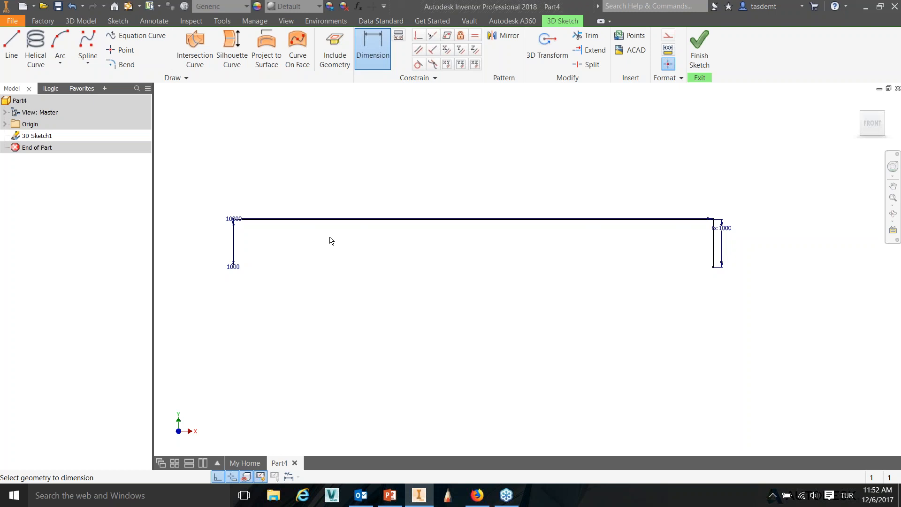
pyautogui.scroll(2, 219, 215)
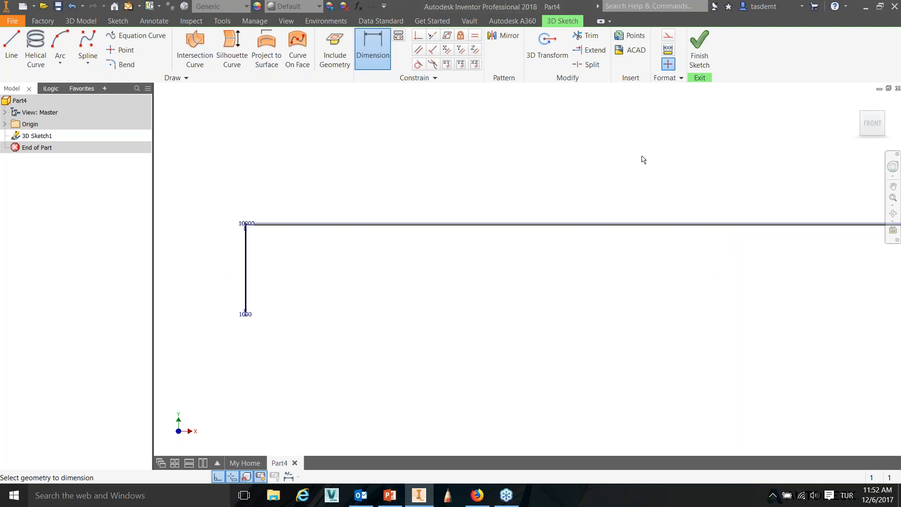
pyautogui.rightClick(309, 200)
pyautogui.click(357, 200)
pyautogui.scroll(2, 243, 225)
pyautogui.moveTo(249, 222); pyautogui.dragTo(251, 194)
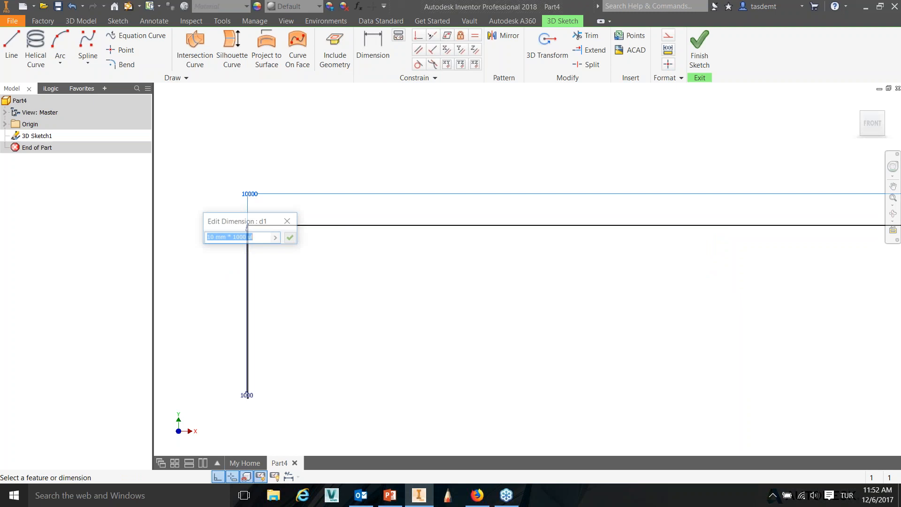
# Change the horizontal line's length expression to 5 * 1000, giving 5000 mm.
pyautogui.click(260, 238)
pyautogui.click(214, 237)
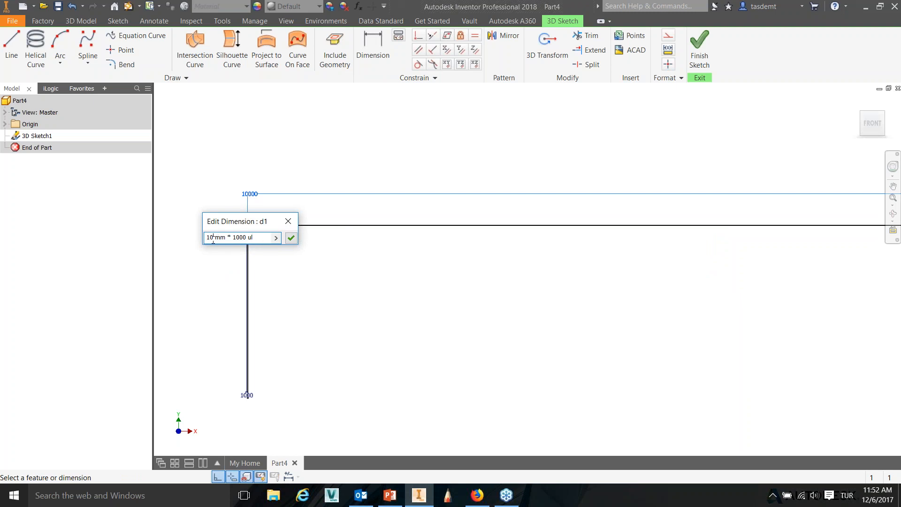
pyautogui.moveTo(227, 237); pyautogui.dragTo(205, 237)
pyautogui.write('5')
pyautogui.press('Return')
pyautogui.scroll(-5, 604, 301)
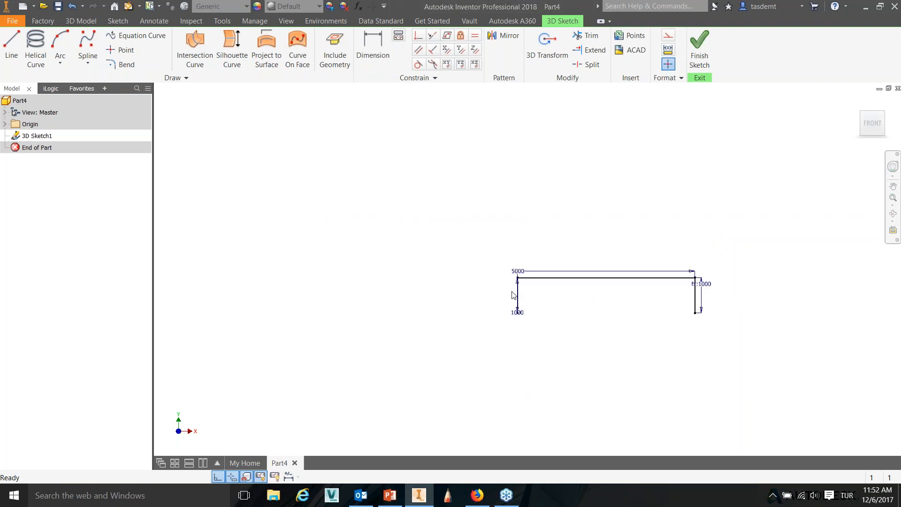
# Finish the 3D sketch and save the part as Part4 in the Inventor and Factory Workshop folder.
pyautogui.click(700, 42)
pyautogui.moveTo(659, 258)
pyautogui.keyDown('shift'); pyautogui.mouseDown(button='middle')
pyautogui.moveTo(616, 272)
pyautogui.moveTo(646, 304)
pyautogui.moveTo(585, 258)
pyautogui.mouseUp(button='middle'); pyautogui.keyUp('shift')
pyautogui.scroll(5, 634, 280)
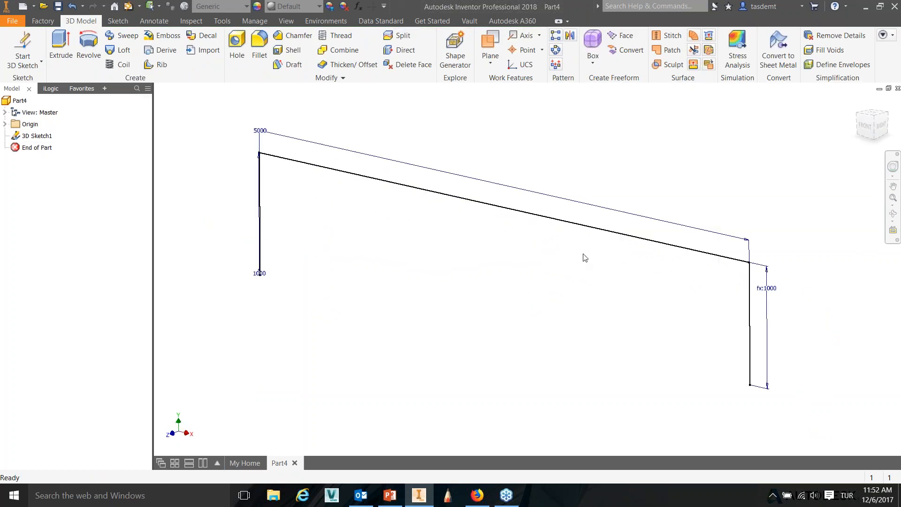
pyautogui.click(58, 6)
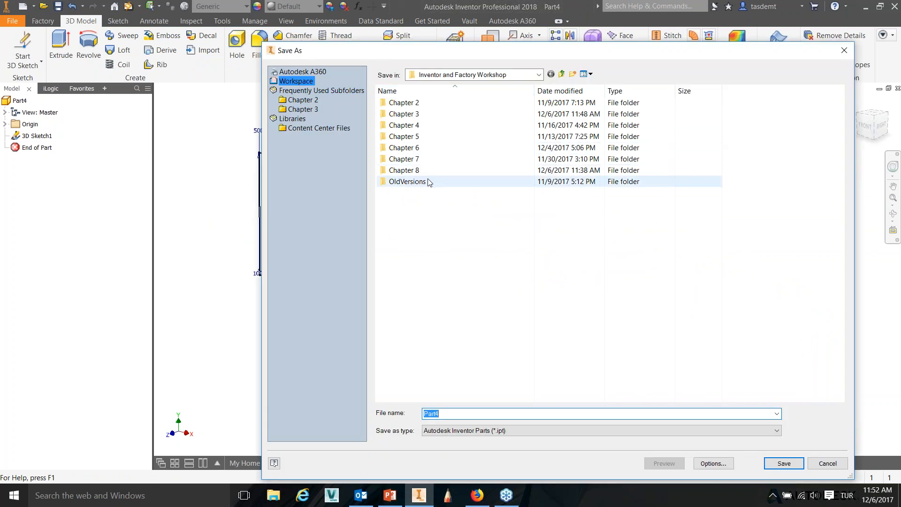
pyautogui.click(777, 462)
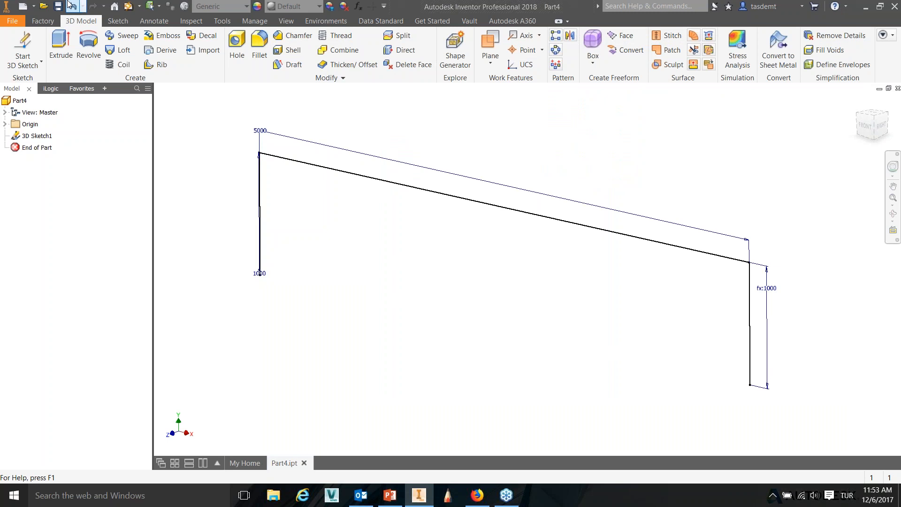
# Create a new assembly from the metric Standard (mm).iam template.
pyautogui.click(23, 5)
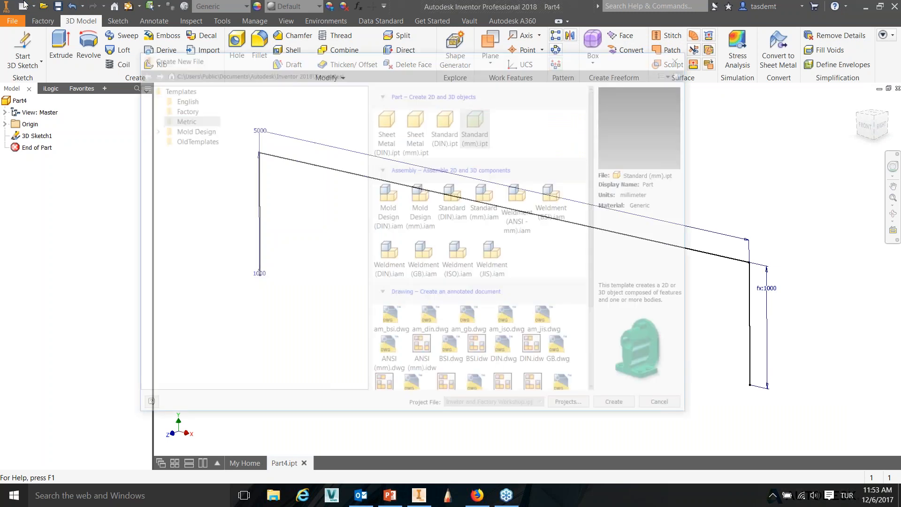
pyautogui.click(486, 202)
pyautogui.click(619, 407)
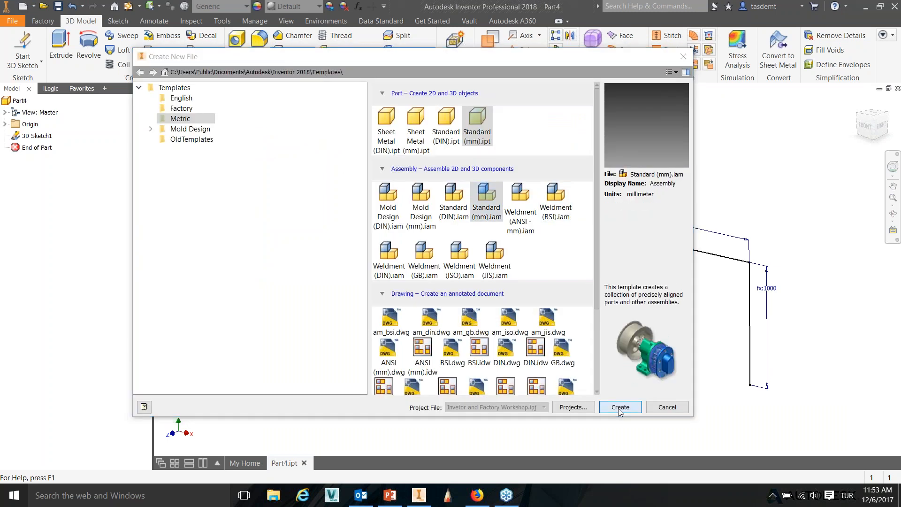
# Place one instance of the Part4 skeleton part in the assembly, grounded at the origin.
pyautogui.rightClick(413, 209)
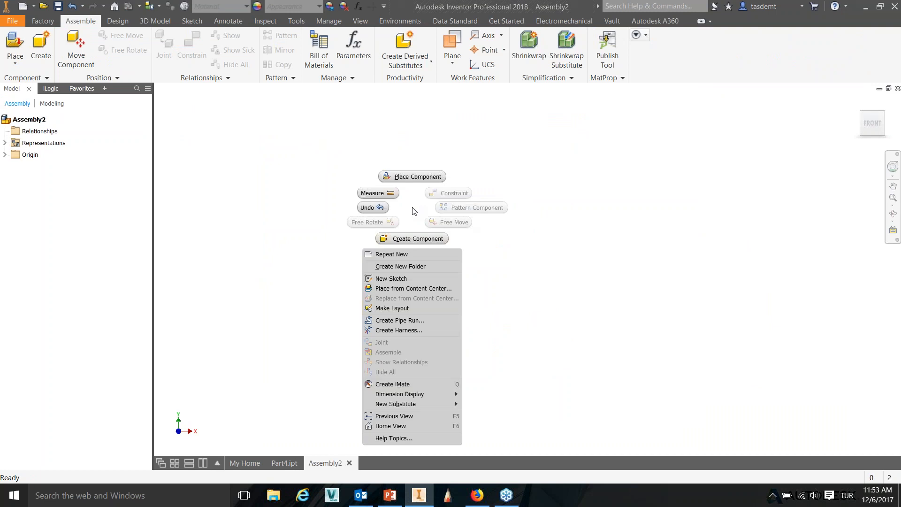
pyautogui.click(412, 183)
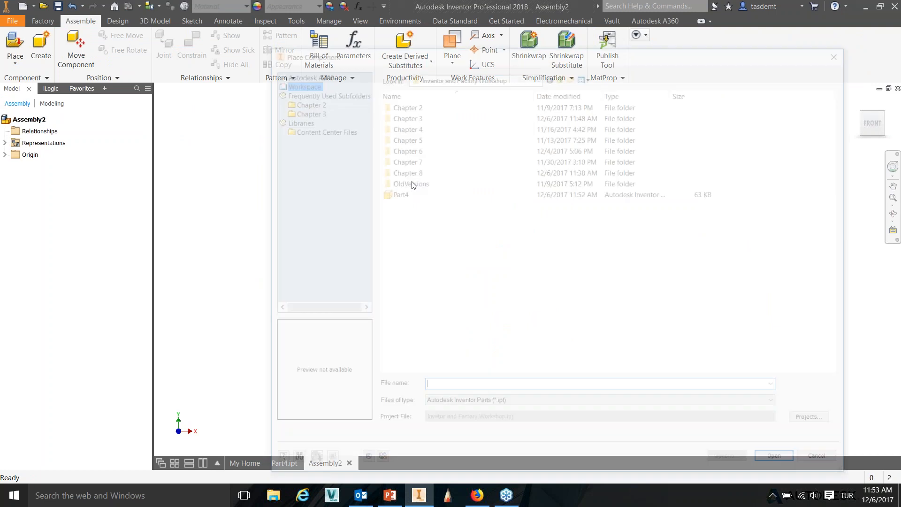
pyautogui.click(782, 463)
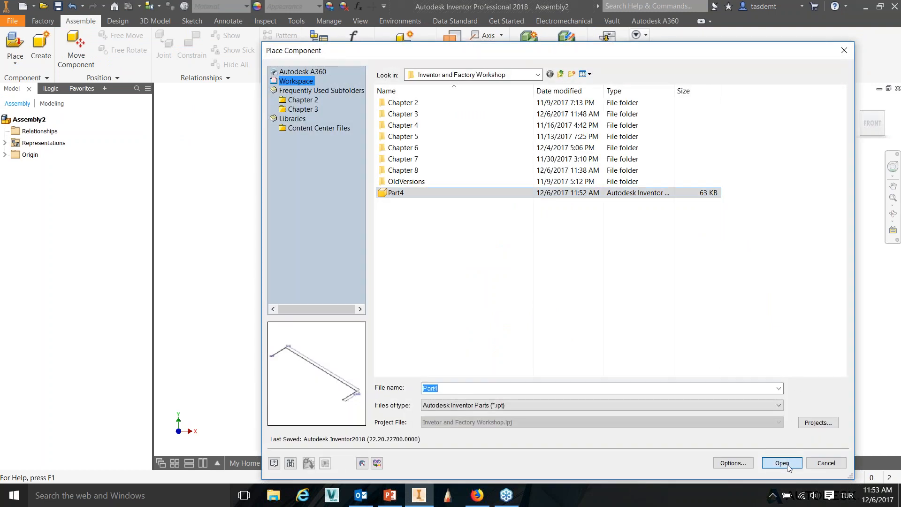
pyautogui.scroll(-3, 572, 258)
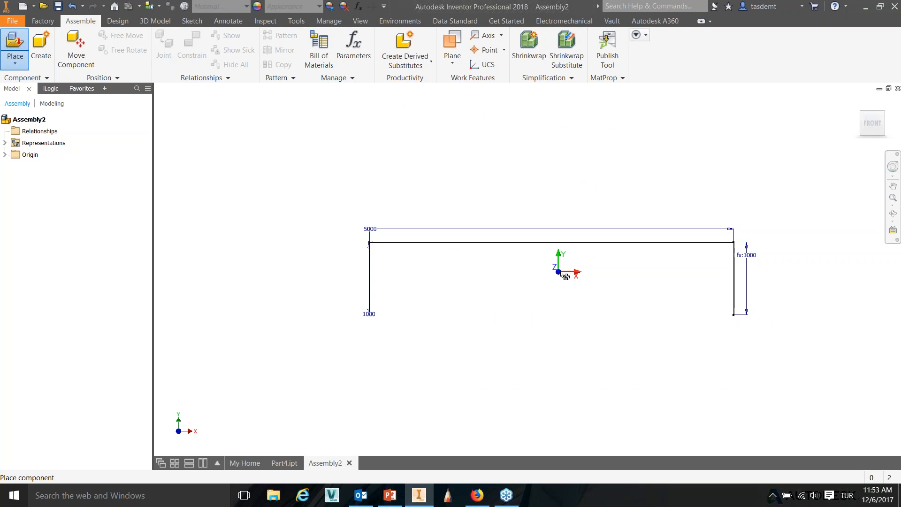
pyautogui.rightClick(563, 263)
pyautogui.click(596, 277)
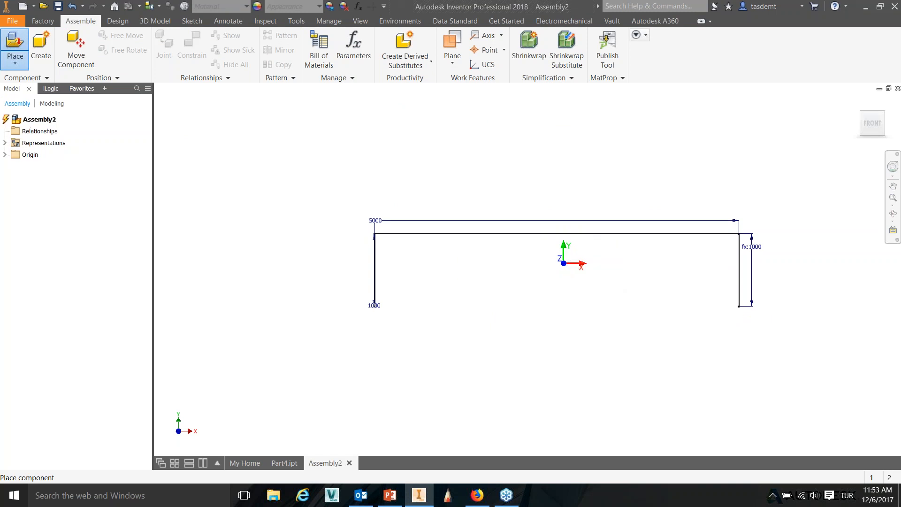
pyautogui.rightClick(550, 205)
pyautogui.click(589, 207)
pyautogui.keyDown('shift'); pyautogui.moveTo(599, 237); pyautogui.dragTo(586, 268, button='middle'); pyautogui.keyUp('shift')
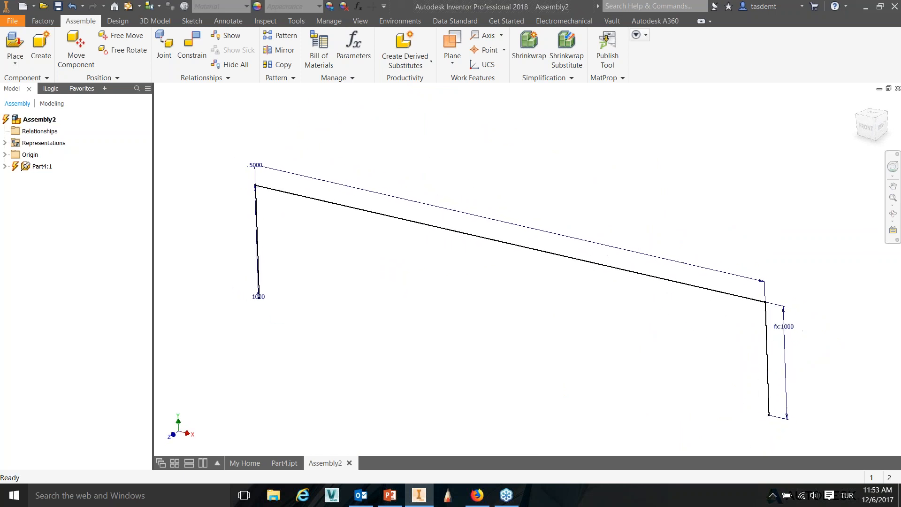
# Start the Insert Frame command, saving the assembly as Assembly2.iam, and move its dialog clear of the skeleton.
pyautogui.click(121, 21)
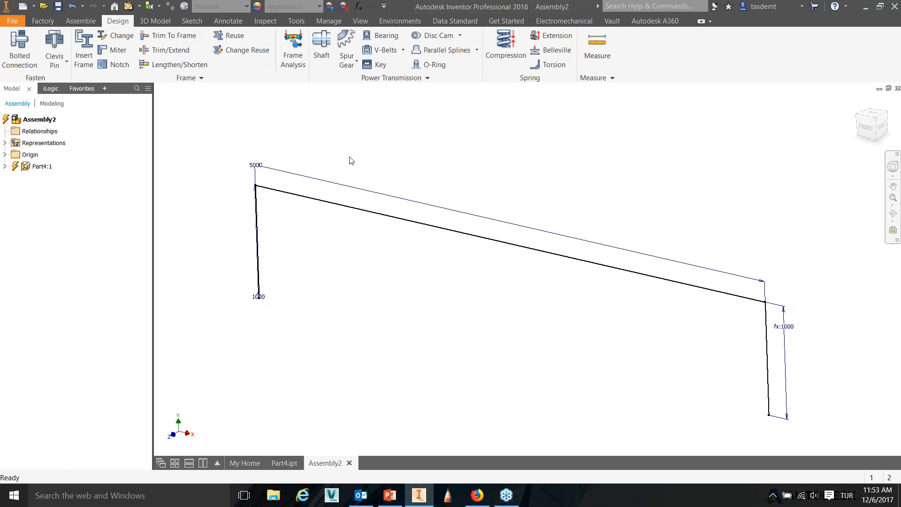
pyautogui.click(84, 49)
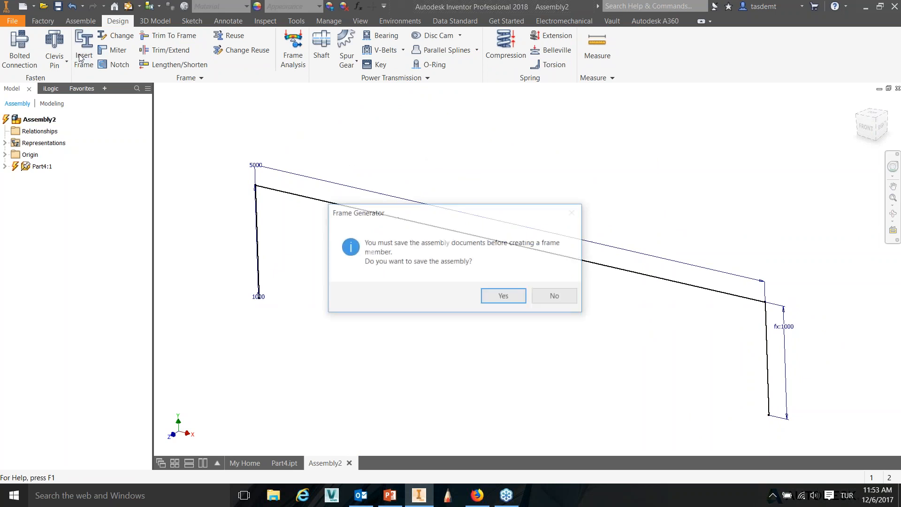
pyautogui.click(504, 296)
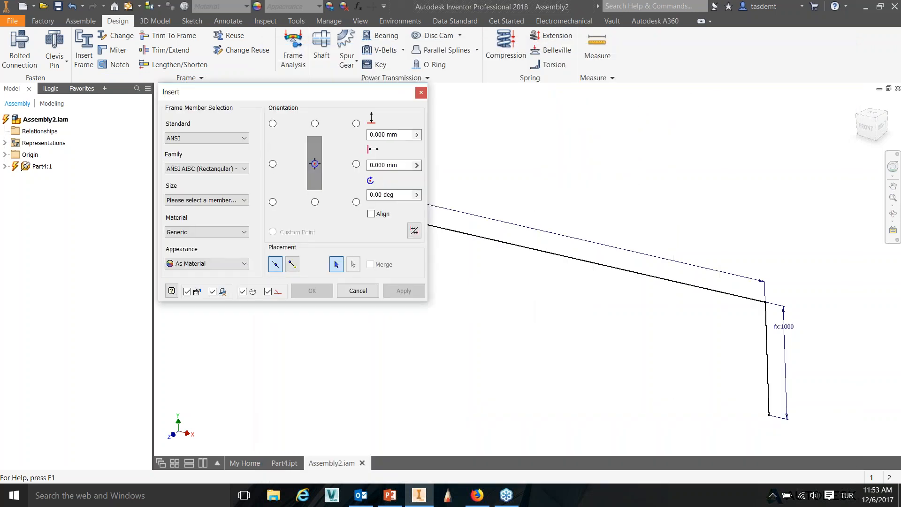
pyautogui.moveTo(251, 97); pyautogui.dragTo(109, 107)
pyautogui.moveTo(516, 235); pyautogui.dragTo(591, 220, button='middle')
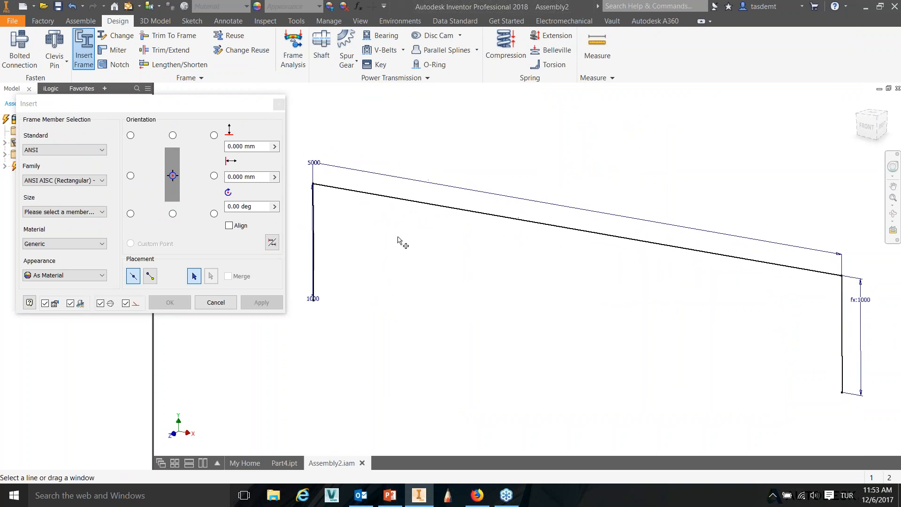
# Set the frame member to the ISO standard, family ISO 657/14 - 2000 (Rectangular), size 120x60x10.
pyautogui.click(63, 149)
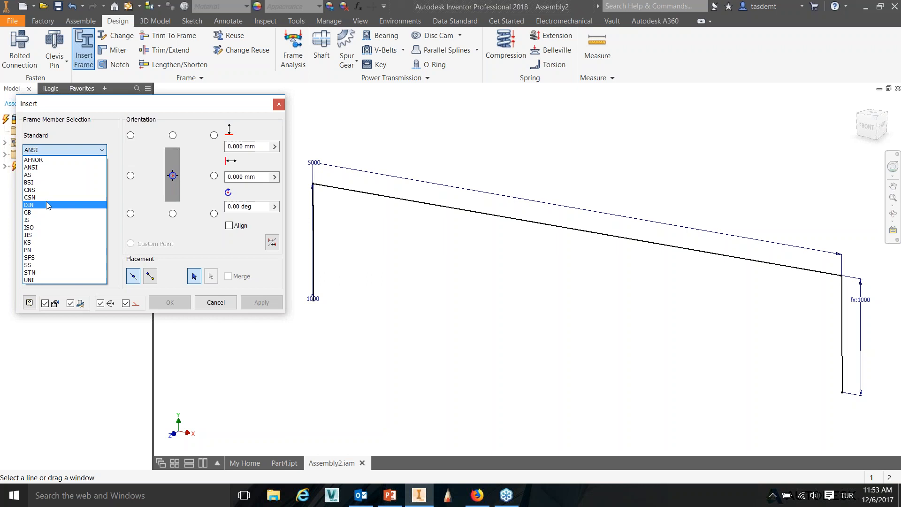
pyautogui.click(41, 229)
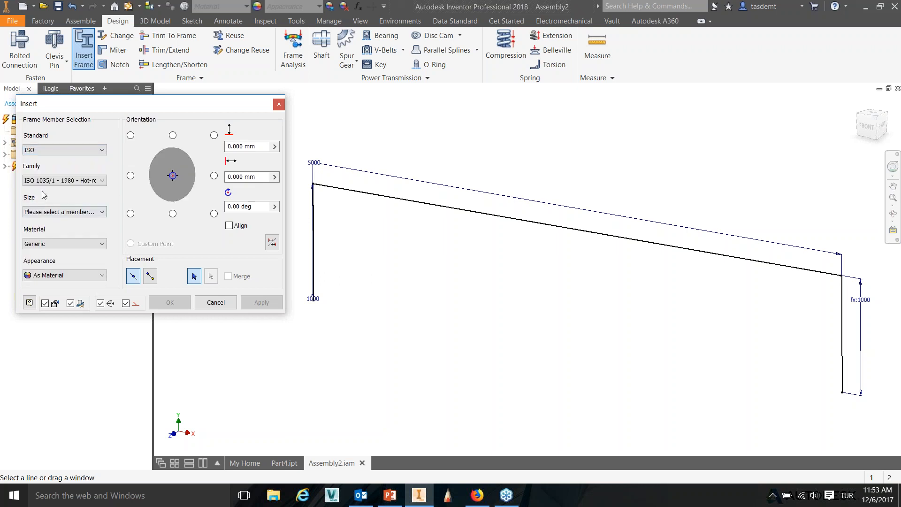
pyautogui.click(93, 175)
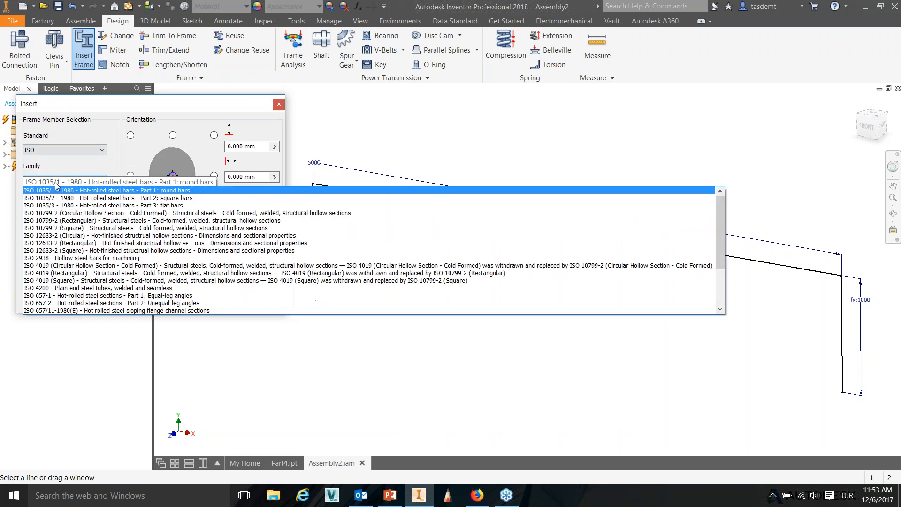
pyautogui.scroll(-3, 85, 244)
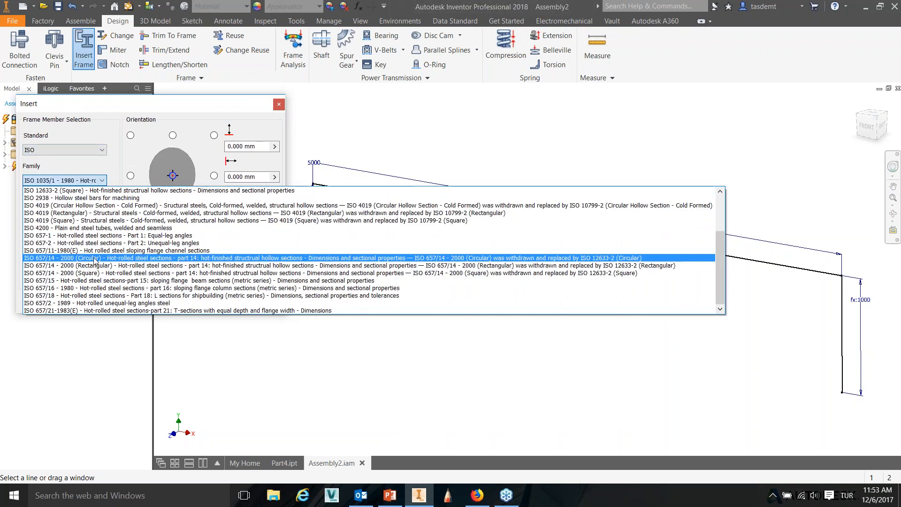
pyautogui.click(101, 266)
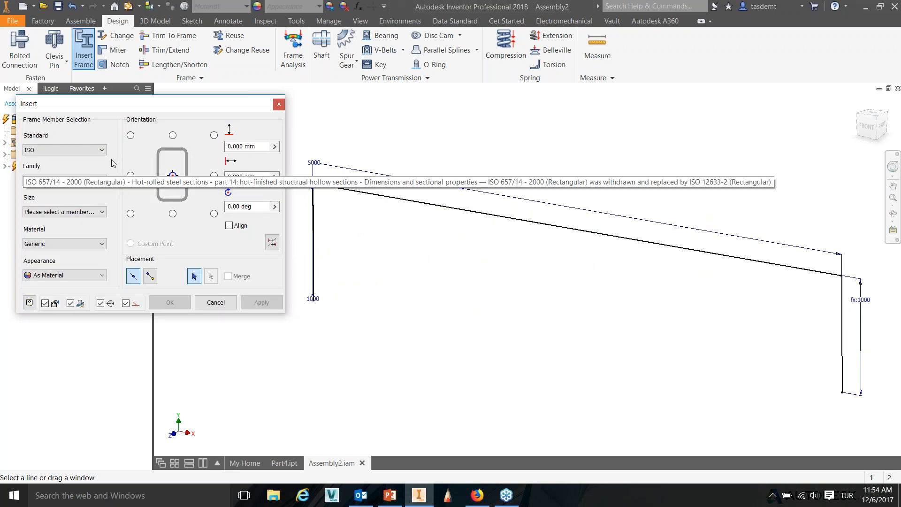
pyautogui.click(65, 211)
pyautogui.scroll(-7, 58, 237)
pyautogui.scroll(-3, 41, 259)
pyautogui.click(38, 304)
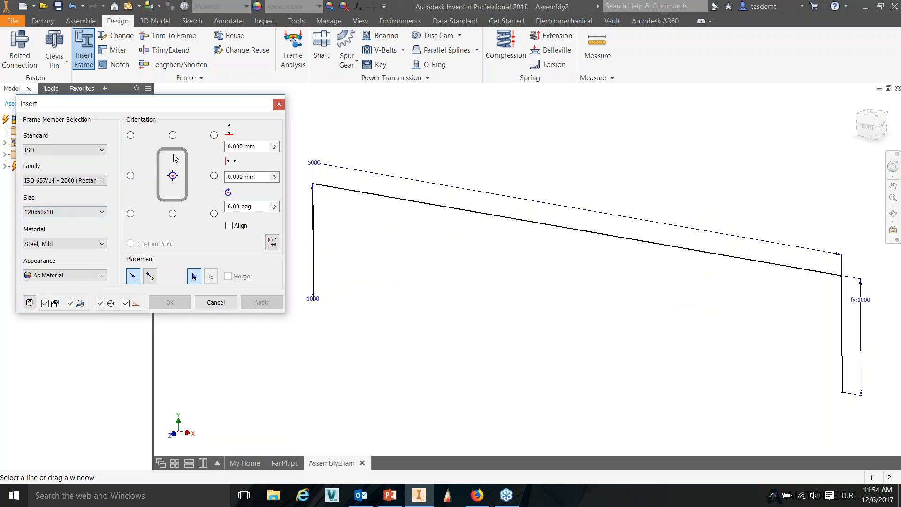
# Set the frame member material to Steel, Alloy.
pyautogui.click(81, 244)
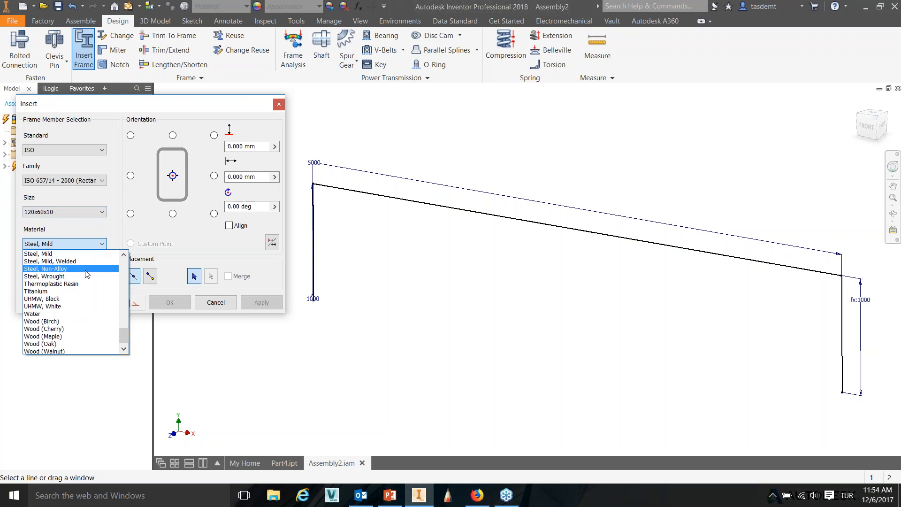
pyautogui.scroll(5, 63, 305)
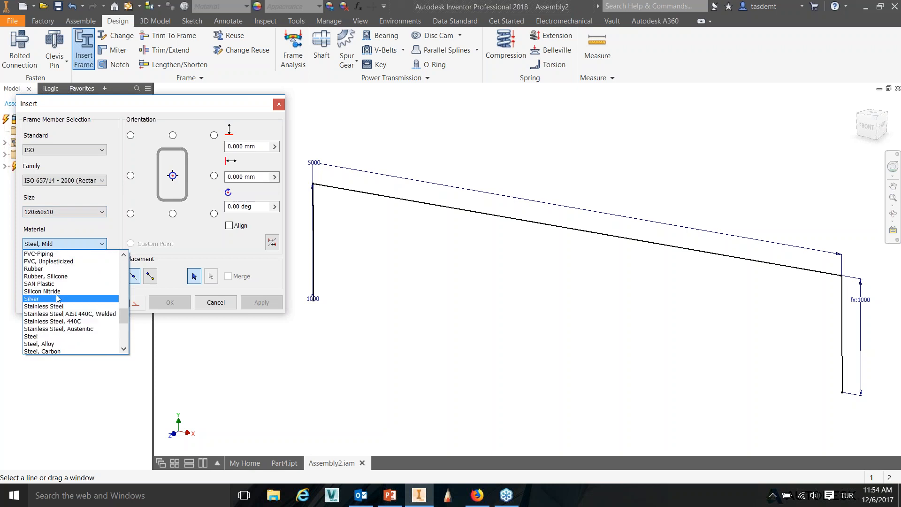
pyautogui.click(65, 304)
pyautogui.click(51, 243)
pyautogui.scroll(3, 56, 308)
pyautogui.scroll(-4, 56, 309)
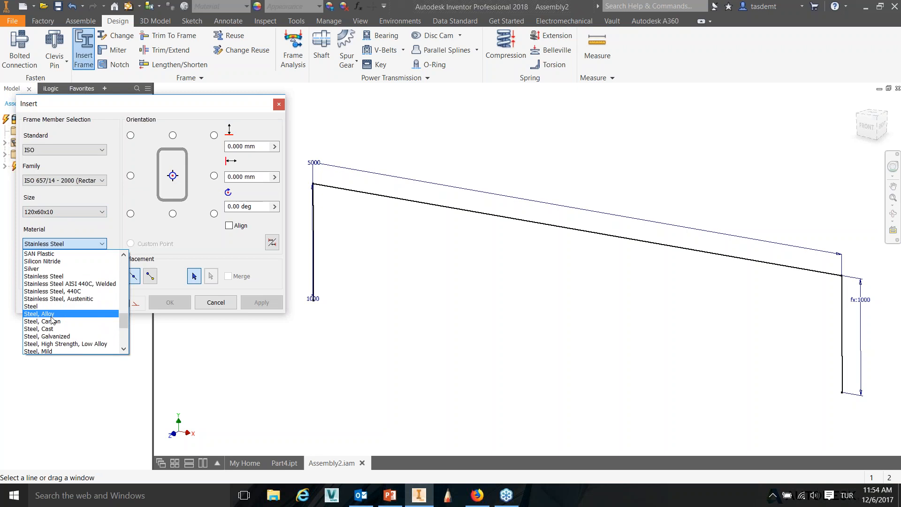
pyautogui.click(56, 309)
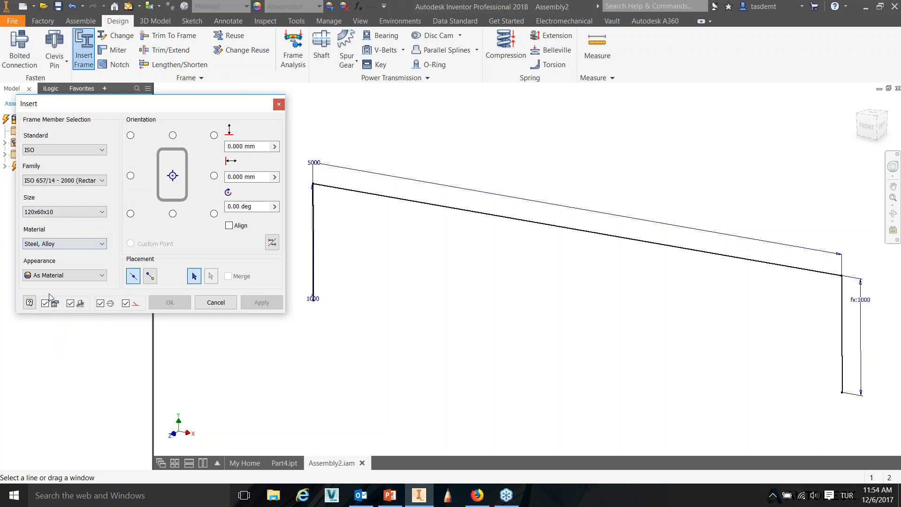
# Select both vertical lines and the long horizontal line of the skeleton as placement edges for the frame members.
pyautogui.click(313, 209)
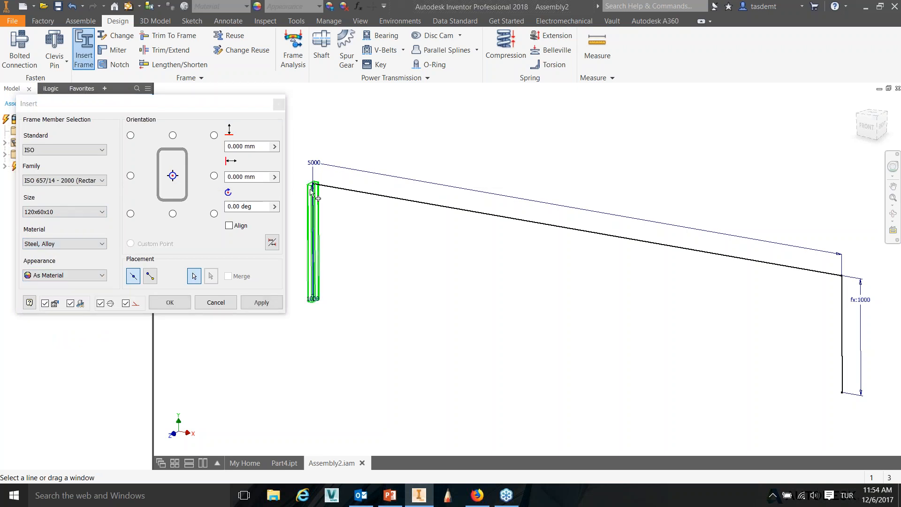
pyautogui.click(333, 188)
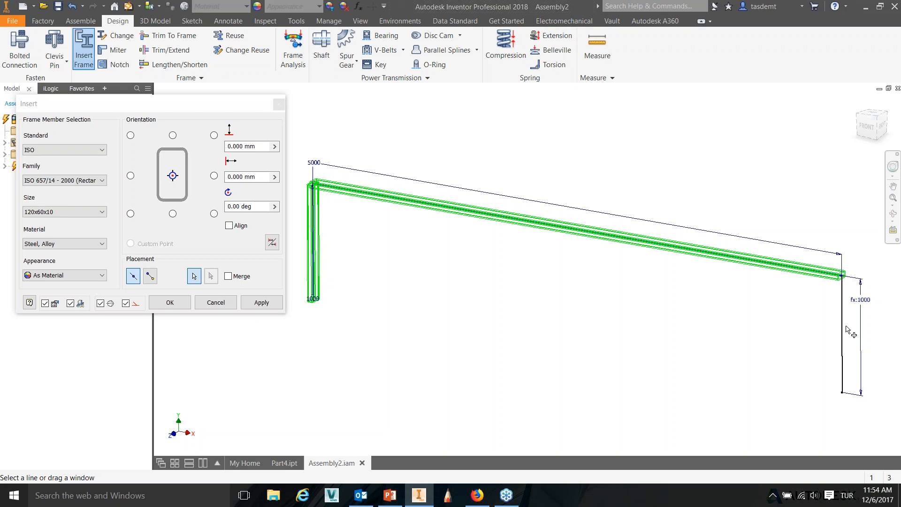
pyautogui.click(843, 287)
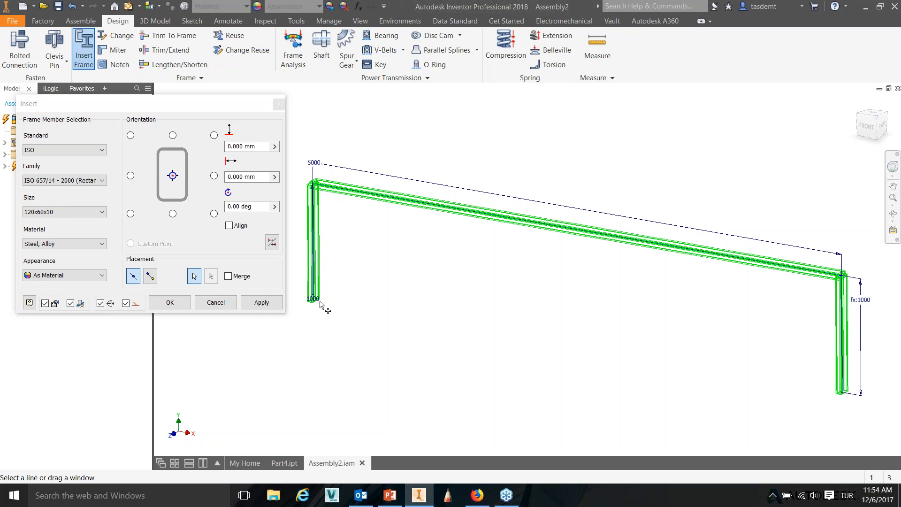
pyautogui.scroll(3, 318, 190)
pyautogui.scroll(-4, 317, 191)
pyautogui.scroll(4, 689, 288)
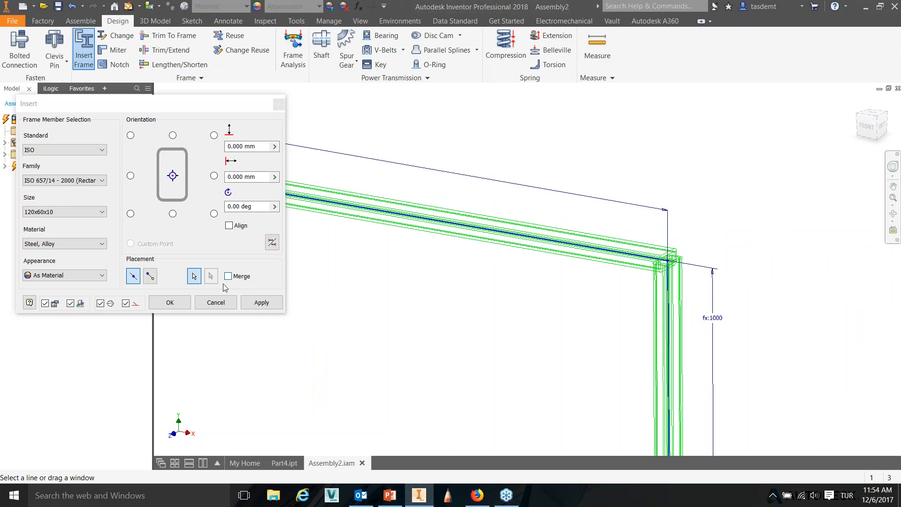
pyautogui.scroll(3, 681, 276)
pyautogui.scroll(-4, 696, 263)
pyautogui.moveTo(703, 242); pyautogui.dragTo(581, 167, button='middle')
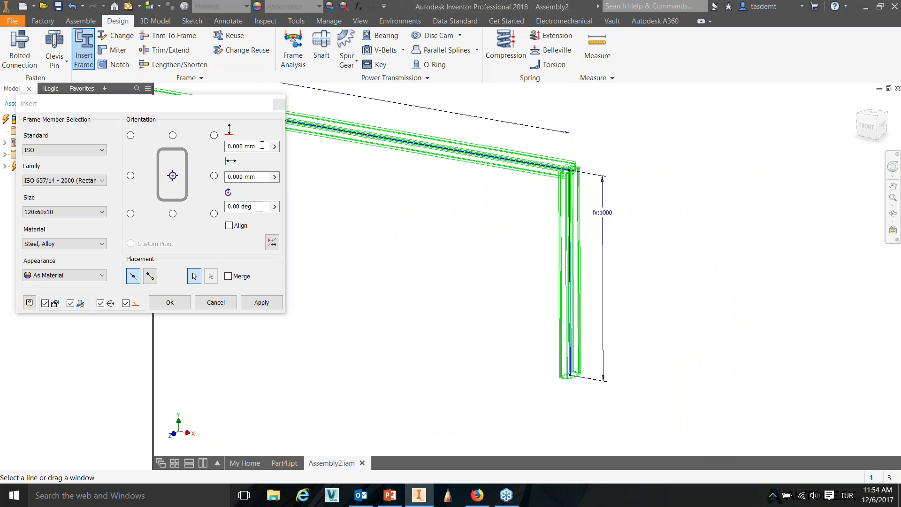
# Try a 90 degree rotation on the previewed frame members, and reset the angle to 0.
pyautogui.click(256, 206)
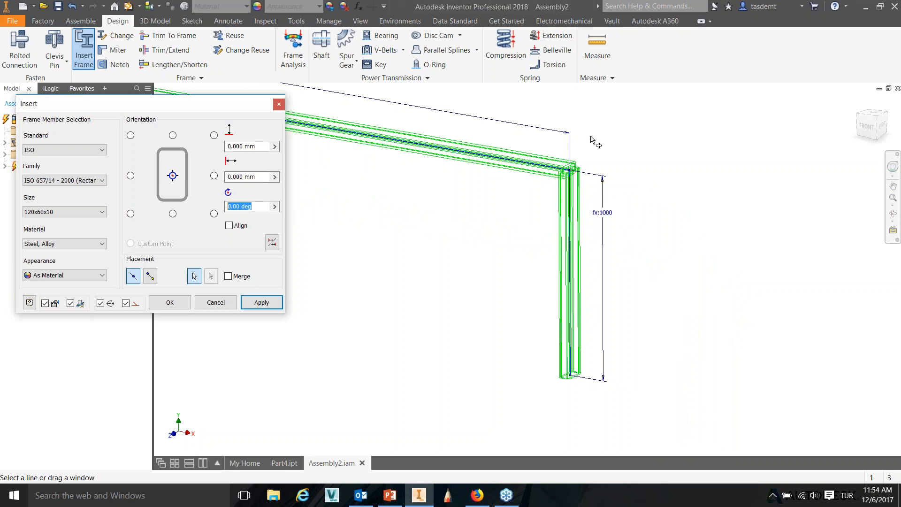
pyautogui.scroll(-2, 556, 183)
pyautogui.write('90')
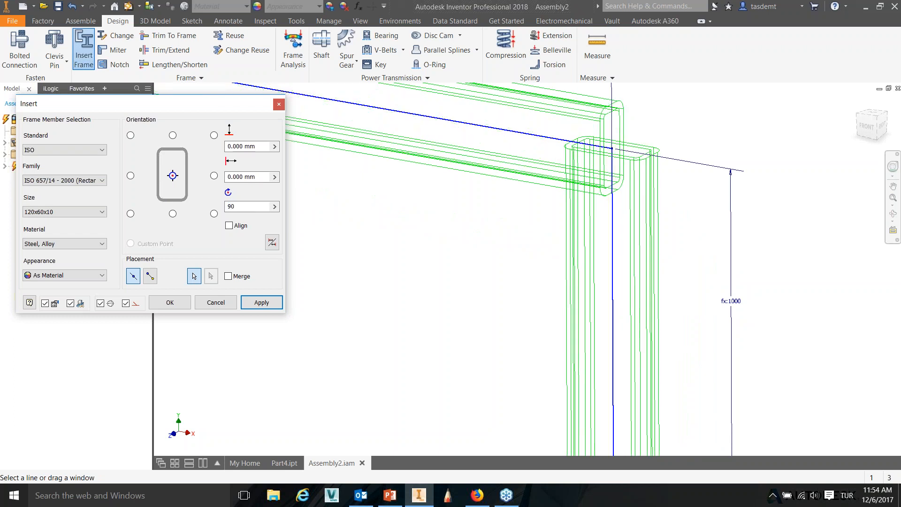
pyautogui.press('BackSpace')
pyautogui.press('BackSpace')
pyautogui.write('0')
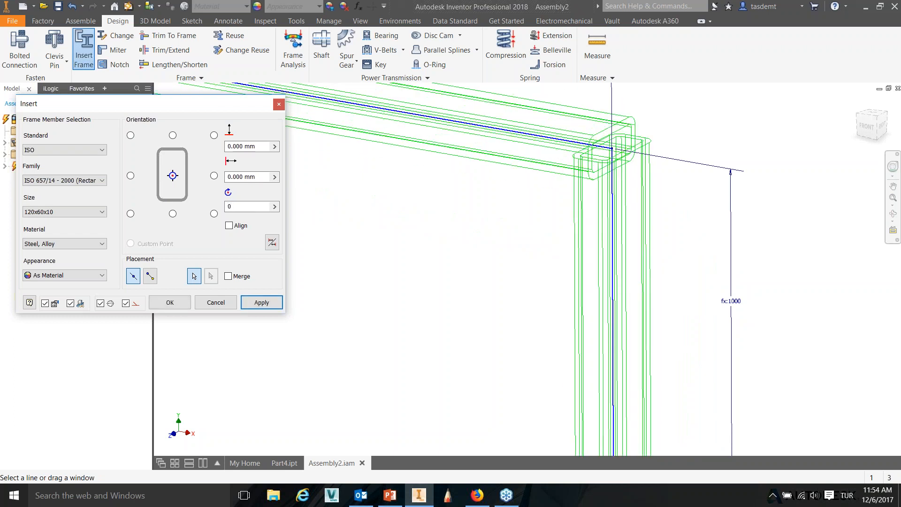
# Try a 100 mm horizontal offset on the previewed frame members, and reset it to 0.
pyautogui.doubleClick(262, 176)
pyautogui.write('100')
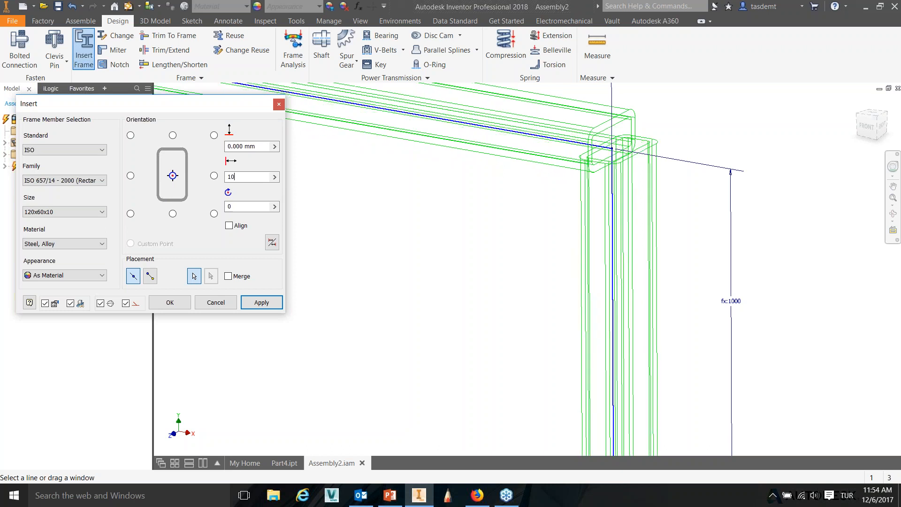
pyautogui.scroll(-5, 619, 226)
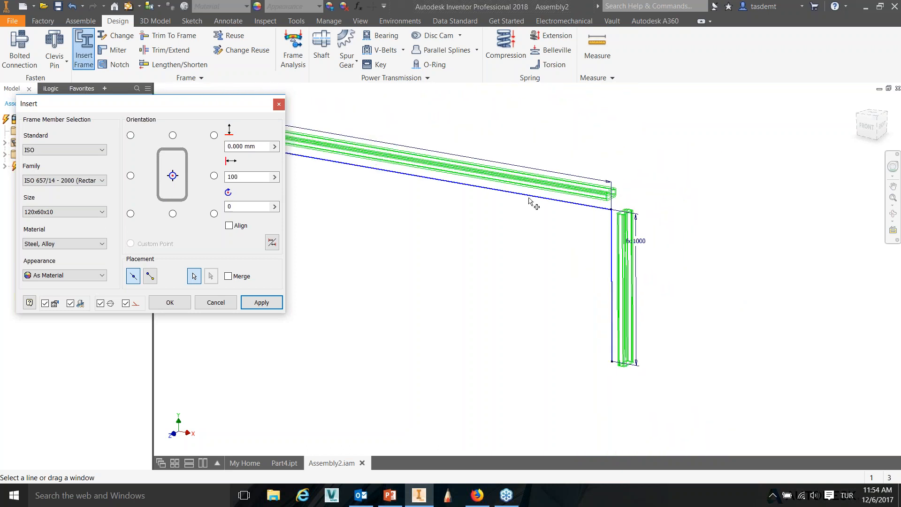
pyautogui.write('0')
# Try a 1000 mm vertical offset on the previewed frame members, and reset it to 0.
pyautogui.moveTo(260, 146); pyautogui.dragTo(227, 147)
pyautogui.write('1000')
pyautogui.moveTo(464, 303); pyautogui.dragTo(620, 275, button='middle')
pyautogui.scroll(3, 620, 275)
pyautogui.scroll(1, 393, 212)
pyautogui.moveTo(393, 212); pyautogui.dragTo(510, 224, button='middle')
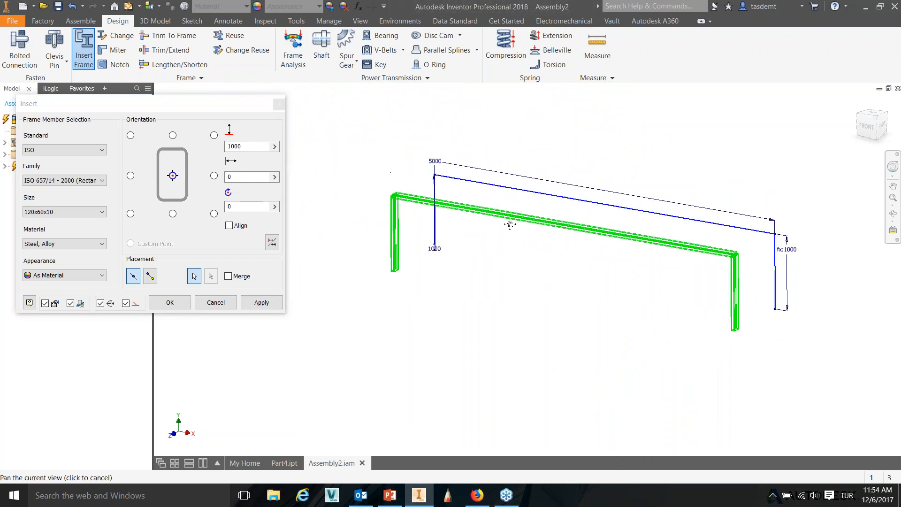
pyautogui.moveTo(256, 146); pyautogui.dragTo(183, 148)
pyautogui.write('0')
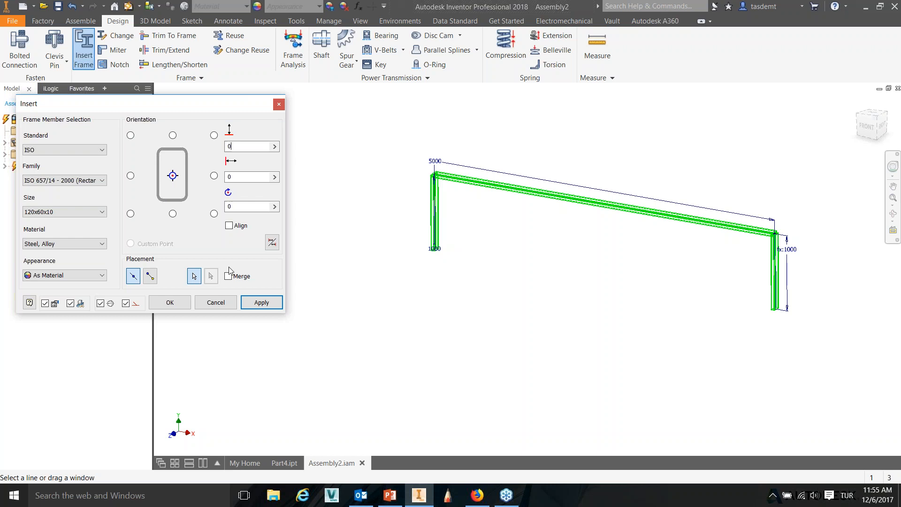
# Create the three members in a new frame, accepting the files Frame0001.iam and Skeleton0001.ipt, and leave the Insert Frame command.
pyautogui.click(255, 304)
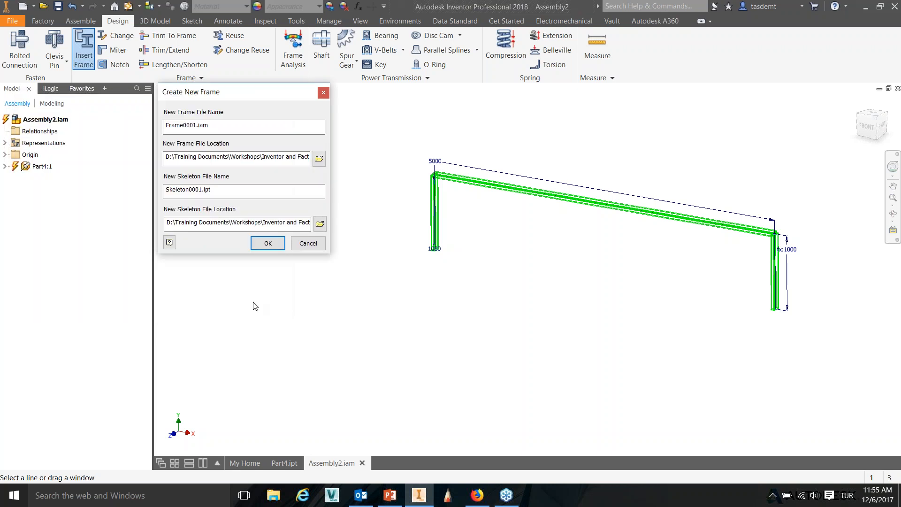
pyautogui.click(268, 243)
pyautogui.click(445, 294)
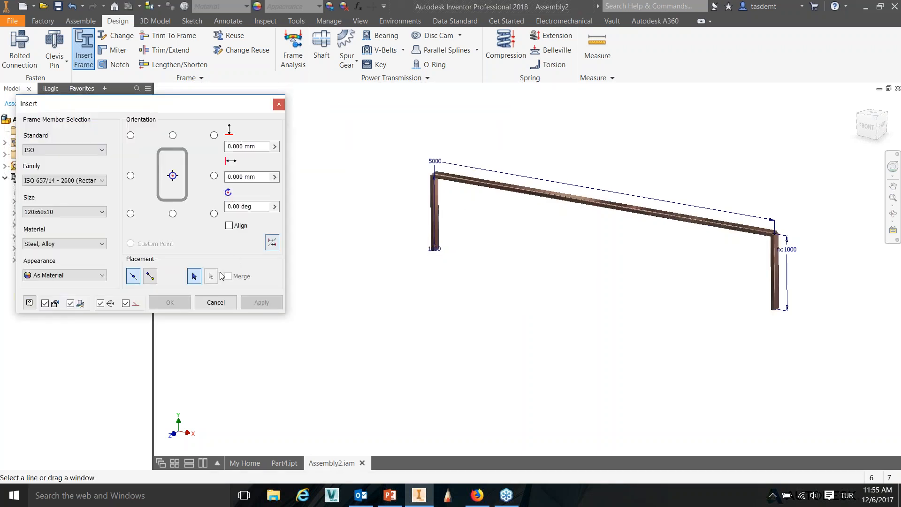
pyautogui.click(218, 301)
pyautogui.scroll(5, 816, 234)
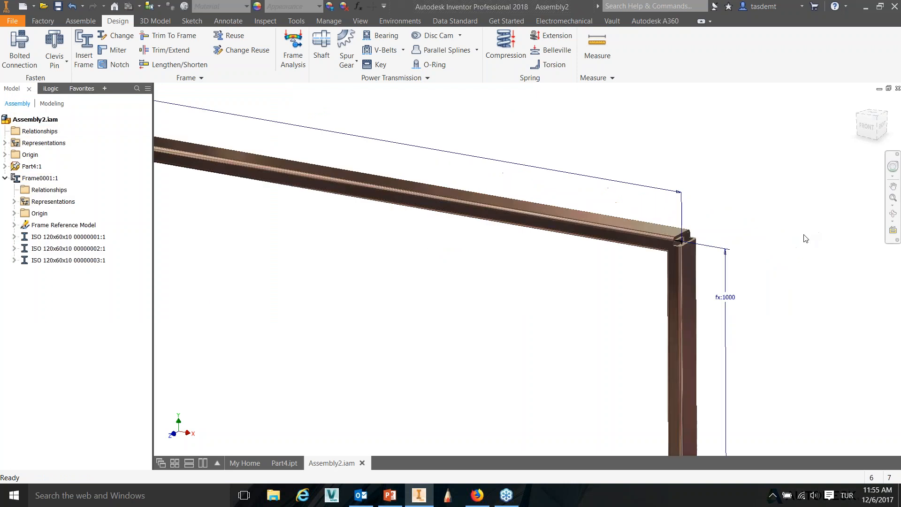
# Miter the corner where the horizontal beam meets the right-hand post, keeping a 0 mm gap.
pyautogui.scroll(-3, 696, 283)
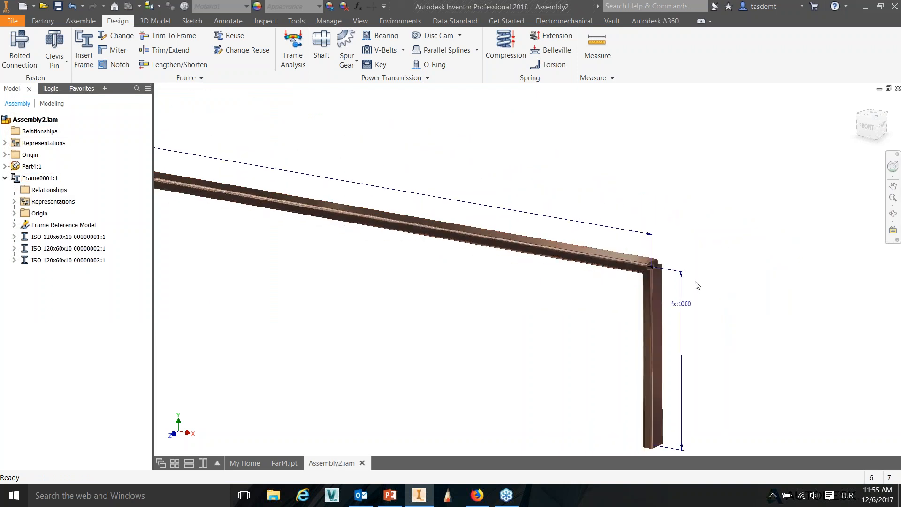
pyautogui.scroll(3, 665, 282)
pyautogui.scroll(3, 648, 249)
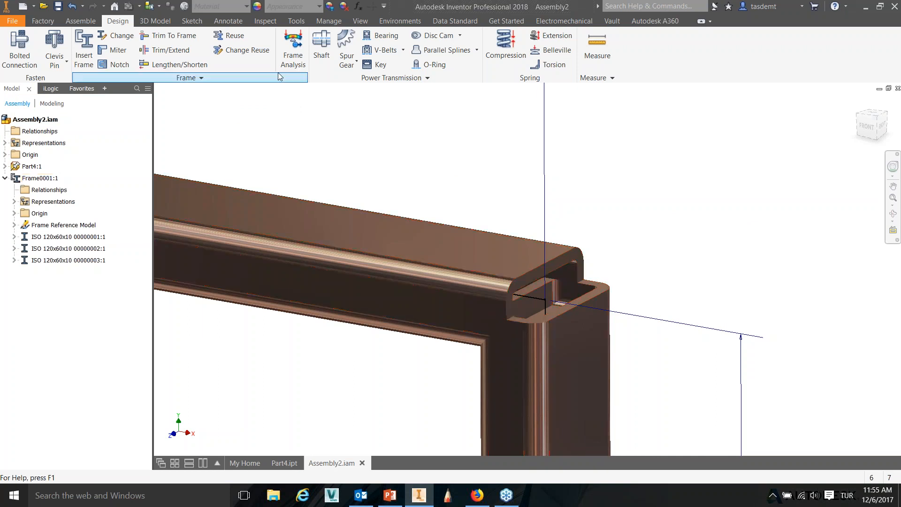
pyautogui.click(110, 52)
pyautogui.click(499, 255)
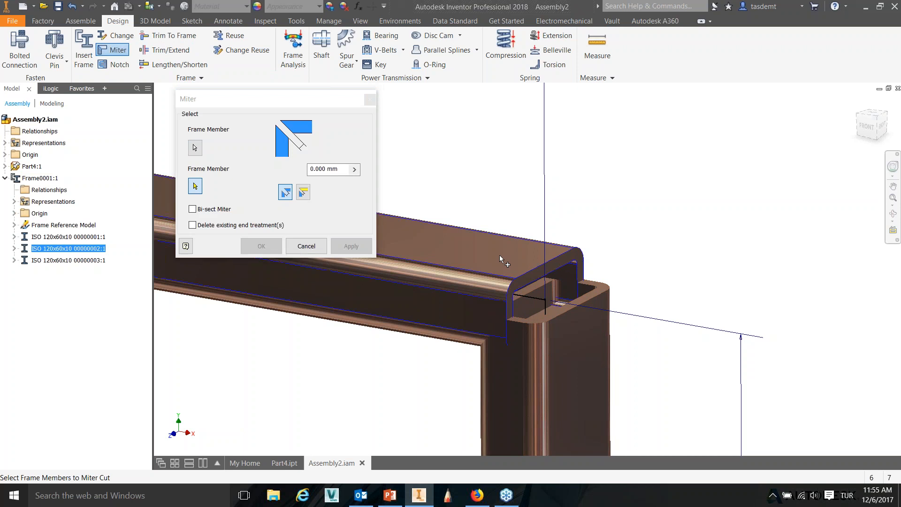
pyautogui.click(586, 371)
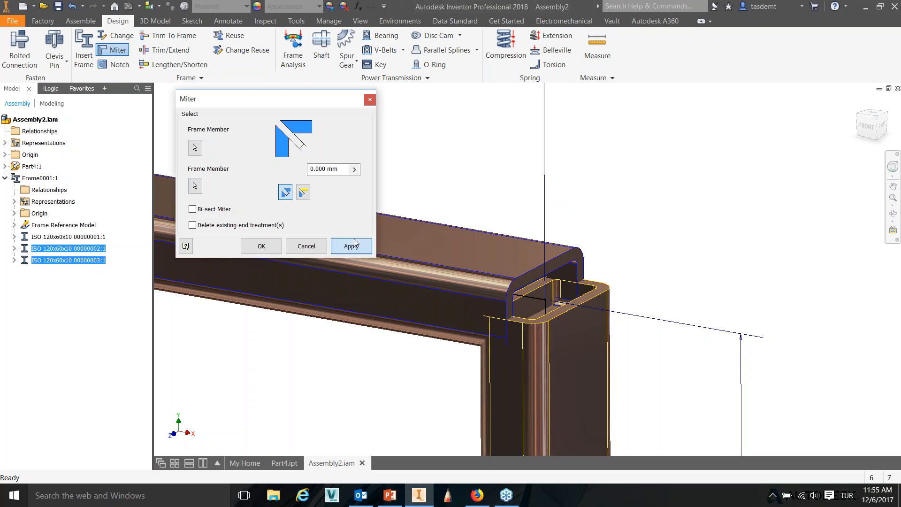
pyautogui.click(352, 245)
pyautogui.click(316, 250)
# Miter the opposite corner between the horizontal beam and the left-hand post with a 0 mm gap.
pyautogui.scroll(6, 375, 253)
pyautogui.moveTo(376, 255); pyautogui.dragTo(704, 274, button='middle')
pyautogui.scroll(-5, 328, 217)
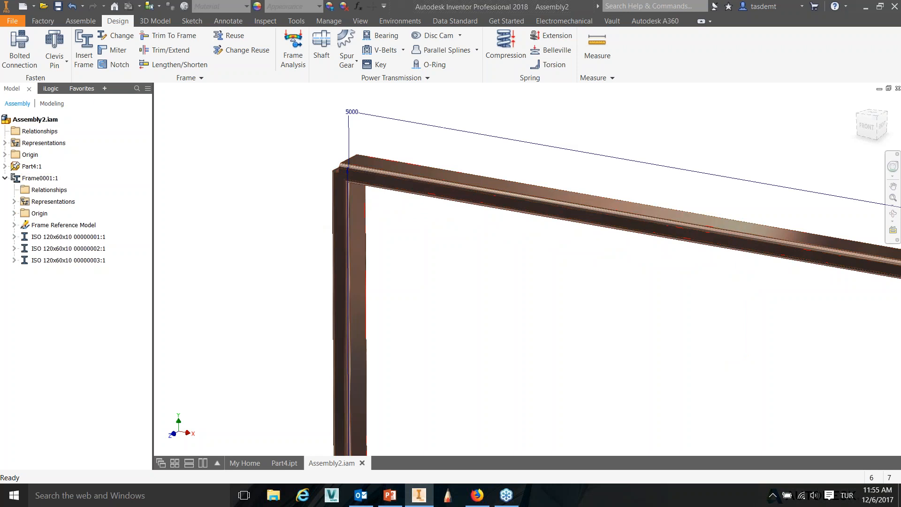
pyautogui.click(111, 53)
pyautogui.click(411, 179)
pyautogui.click(349, 300)
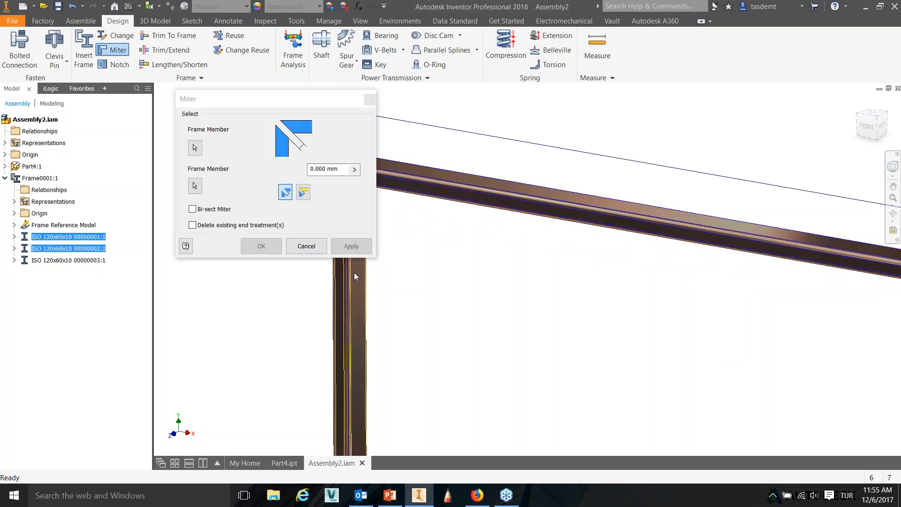
pyautogui.click(352, 246)
pyautogui.click(316, 246)
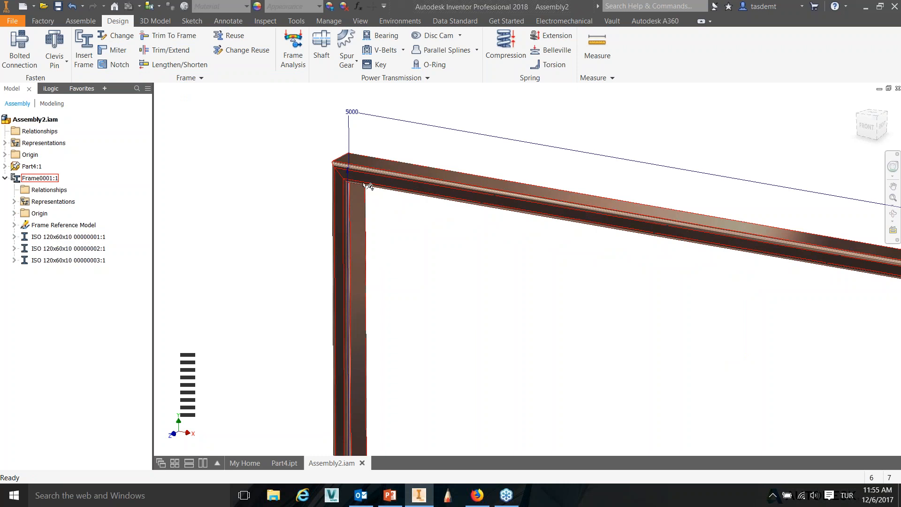
pyautogui.scroll(-3, 335, 172)
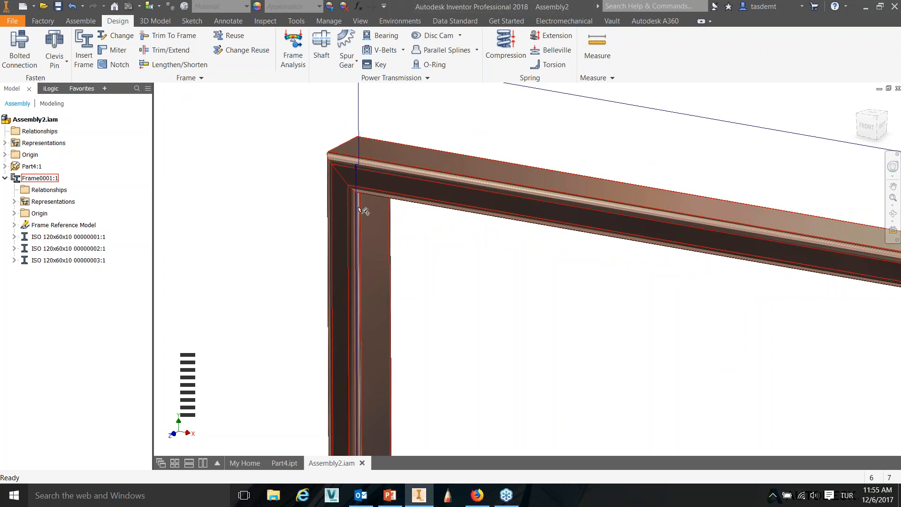
# Turn off the visibility of 2D sketches and 3D sketches so only the frame members are displayed.
pyautogui.scroll(5, 577, 286)
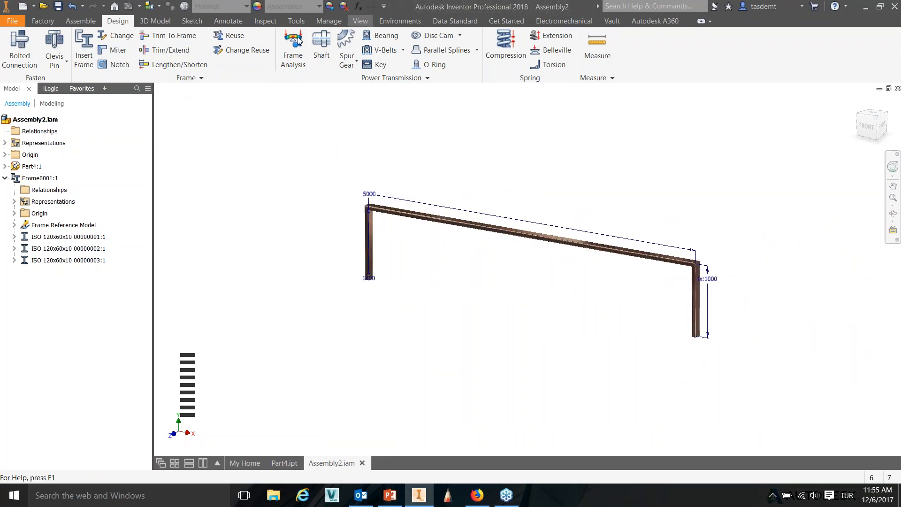
pyautogui.click(19, 49)
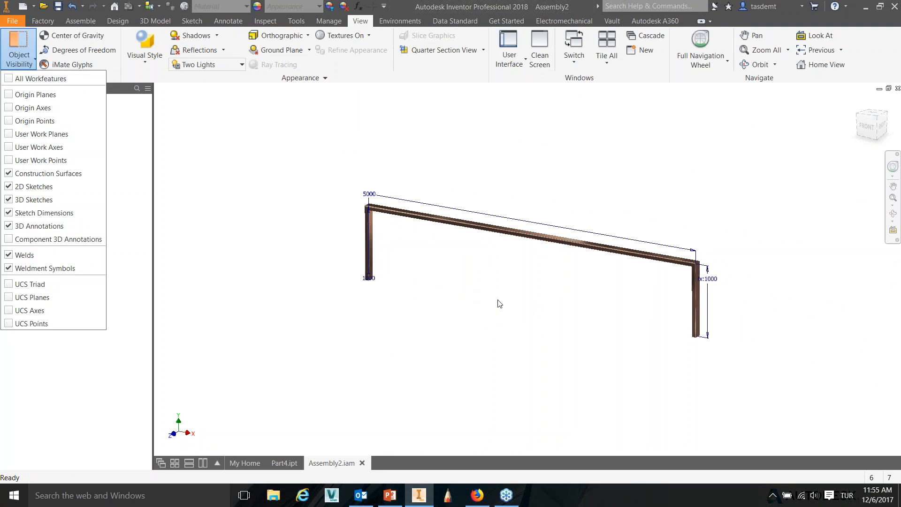
pyautogui.click(30, 186)
pyautogui.click(30, 200)
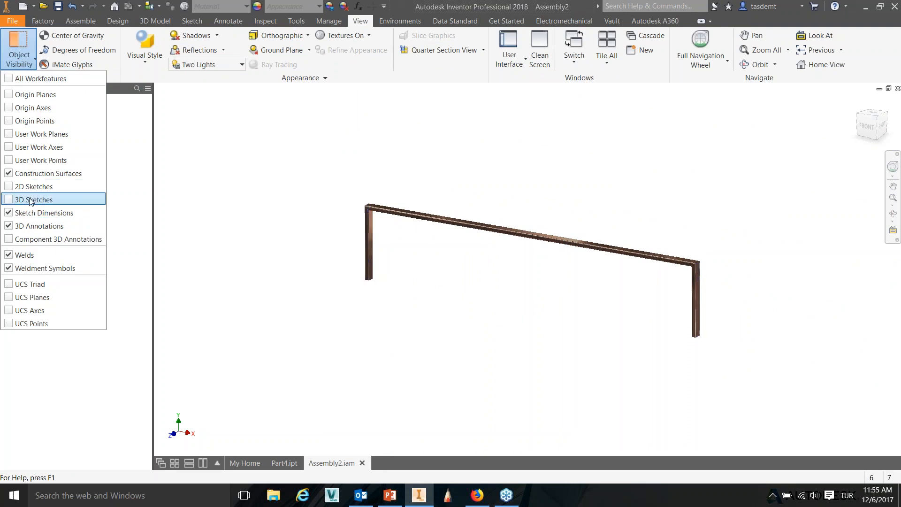
pyautogui.click(573, 287)
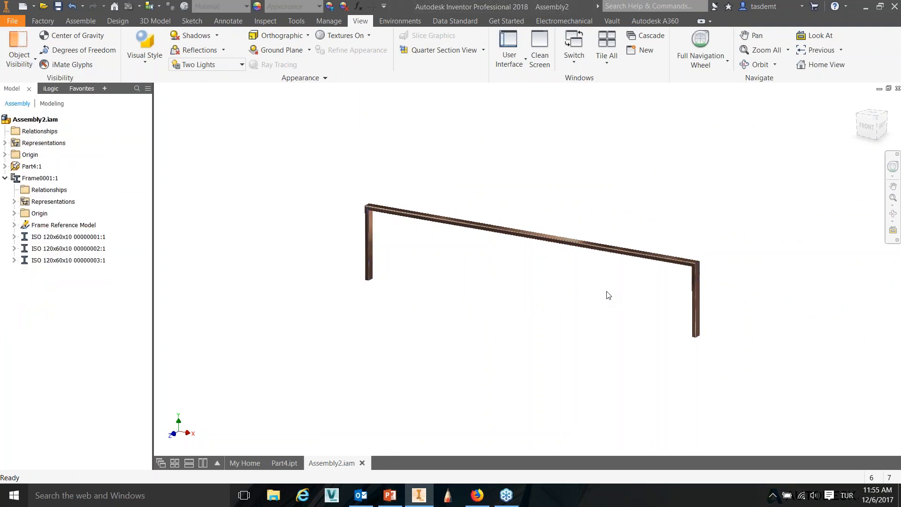
pyautogui.scroll(6, 608, 294)
pyautogui.scroll(-6, 634, 260)
pyautogui.moveTo(516, 259); pyautogui.dragTo(623, 250, button='middle')
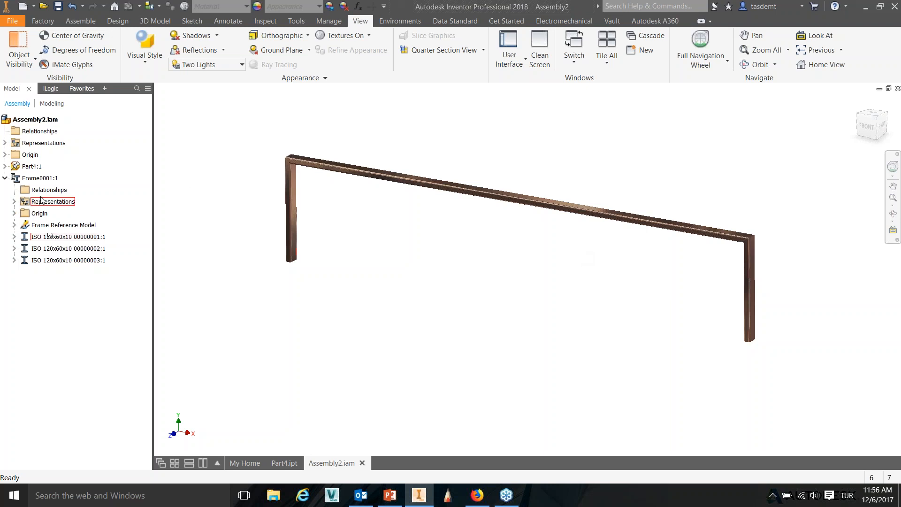
# Open the left-hand post's part file from Frame0001, examine its profile and miter feature, and close the file.
pyautogui.click(32, 179)
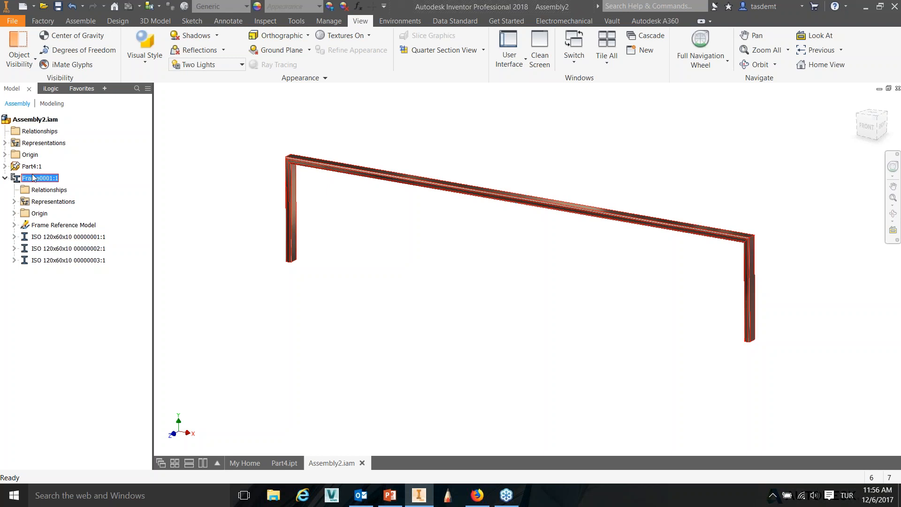
pyautogui.rightClick(52, 240)
pyautogui.click(84, 227)
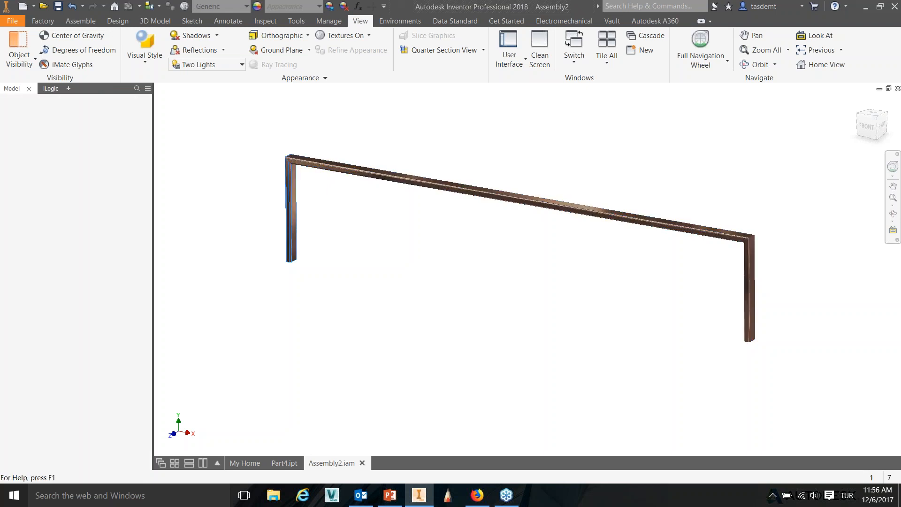
pyautogui.keyDown('shift'); pyautogui.moveTo(420, 216); pyautogui.dragTo(449, 212, button='middle'); pyautogui.keyUp('shift')
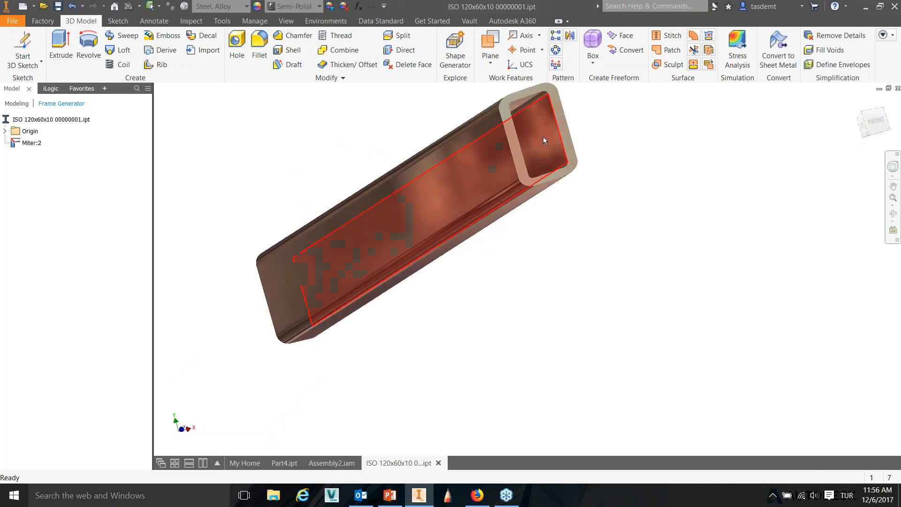
pyautogui.scroll(3, 528, 108)
pyautogui.moveTo(524, 121); pyautogui.dragTo(524, 131, button='middle')
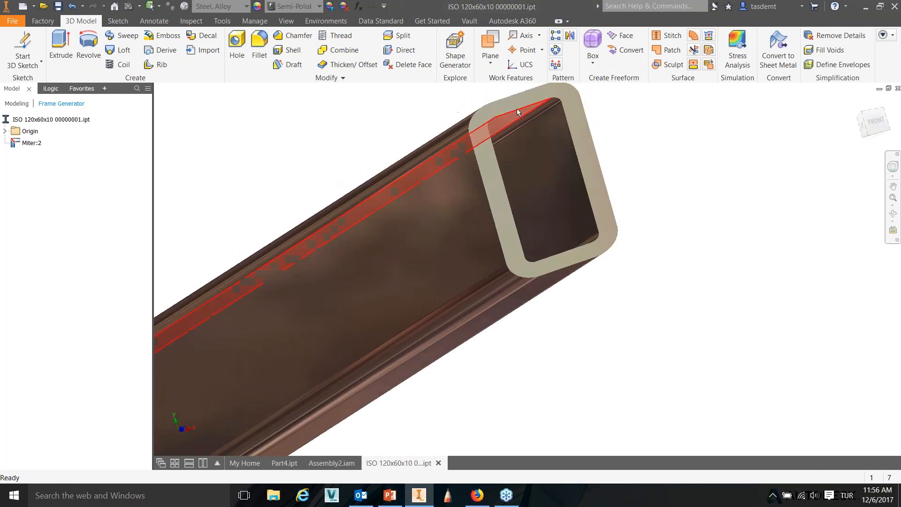
pyautogui.click(31, 143)
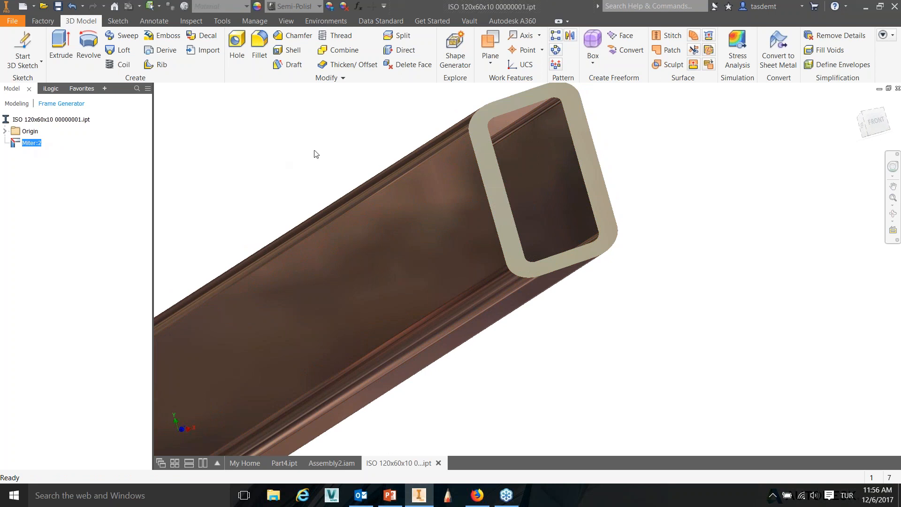
pyautogui.click(439, 463)
pyautogui.click(416, 270)
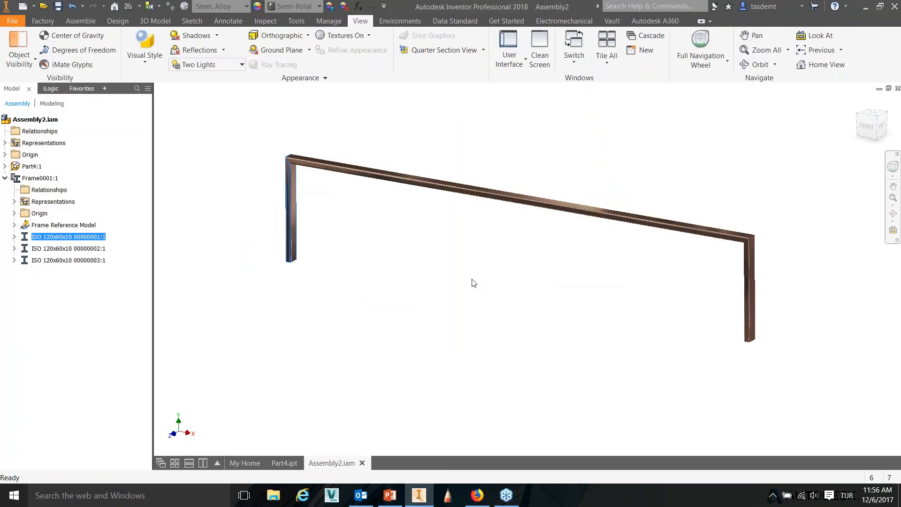
# Switch to the PowerPoint presentation, start the slide show at Frame Model and advance to the Different Extensions slide.
pyautogui.click(390, 495)
pyautogui.click(779, 477)
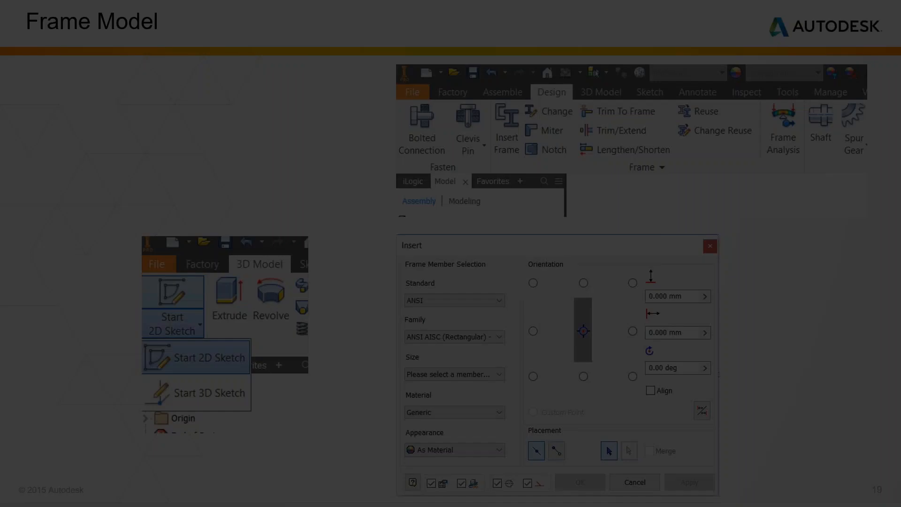
pyautogui.press('Right')
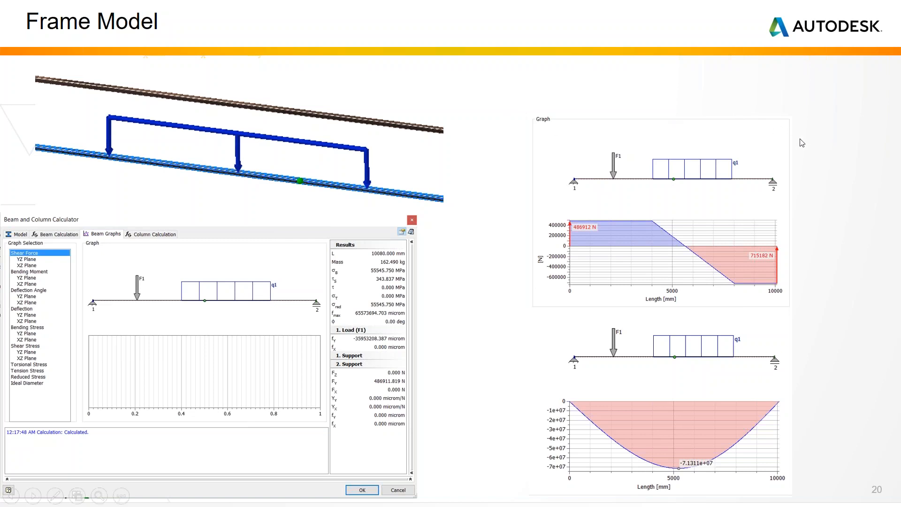
pyautogui.press('Right')
pyautogui.press('Right')
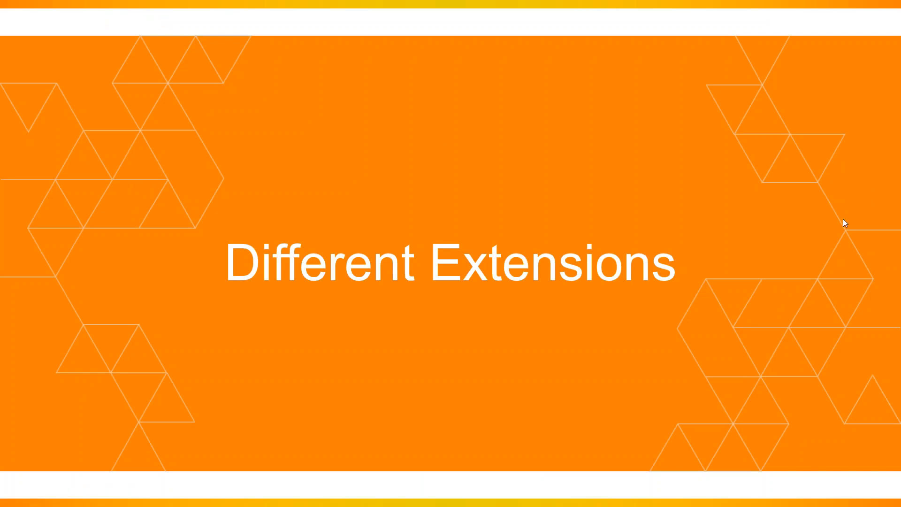
pyautogui.click(824, 286)
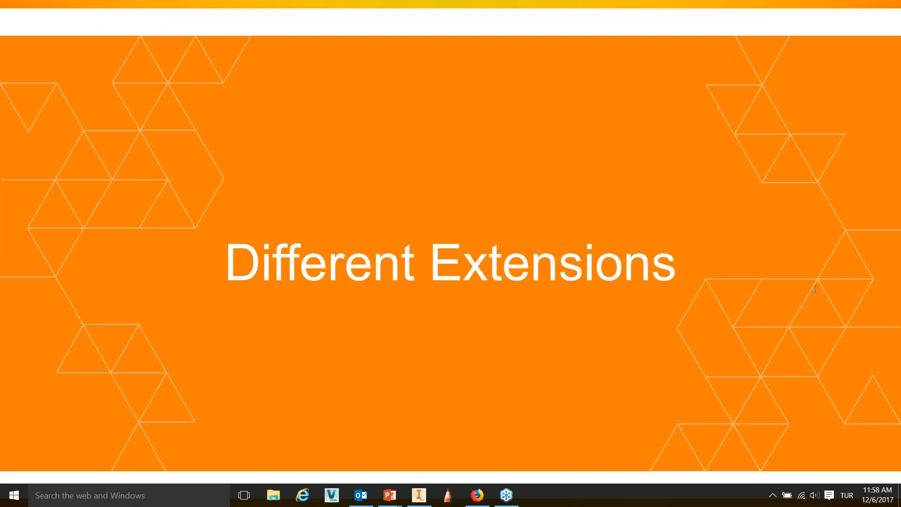